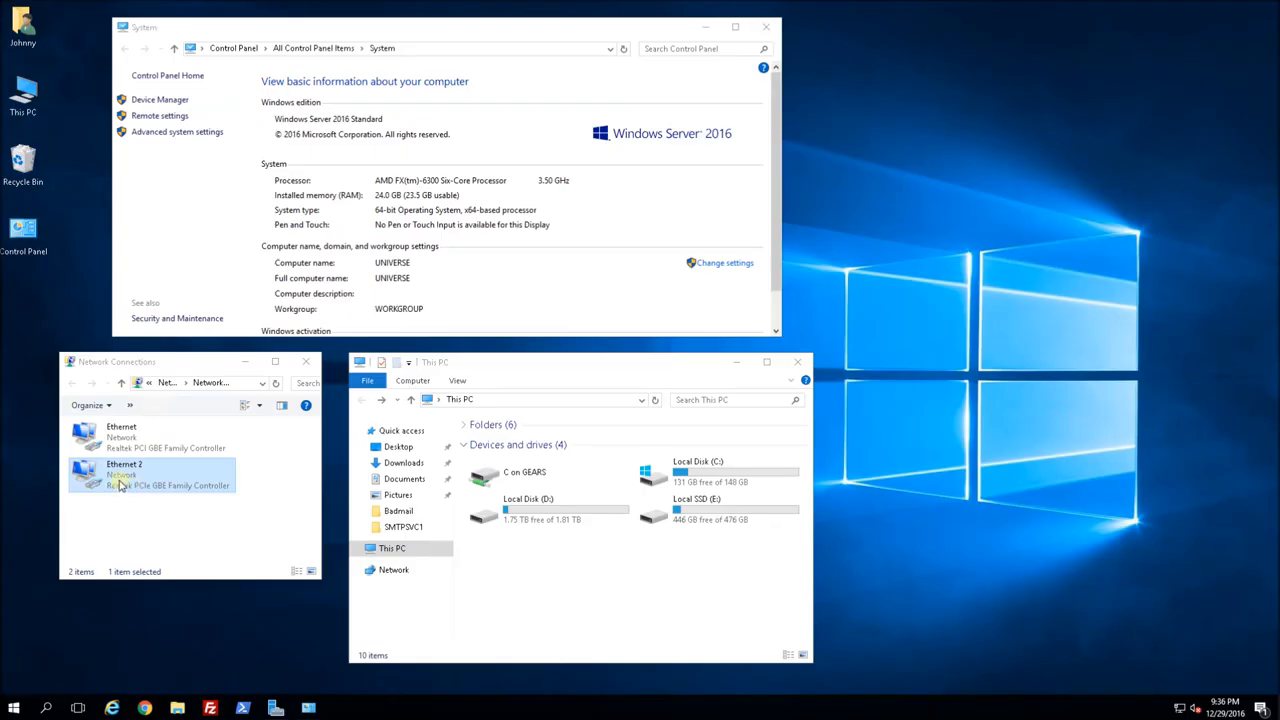
Examine the two network adapters, Ethernet and Ethernet 2, in the network connections
{"action": "left_click", "coordinate": [168, 485]}
{"action": "left_click", "coordinate": [156, 448]}
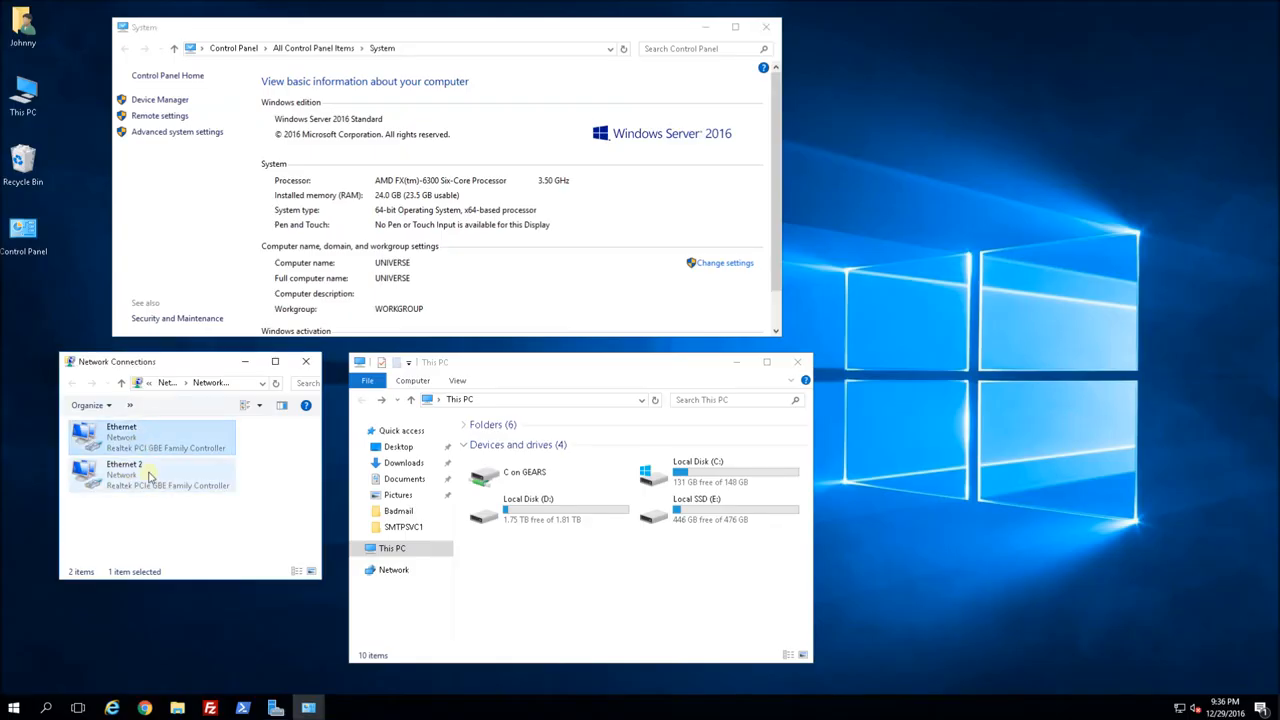
{"action": "left_click", "coordinate": [149, 480]}
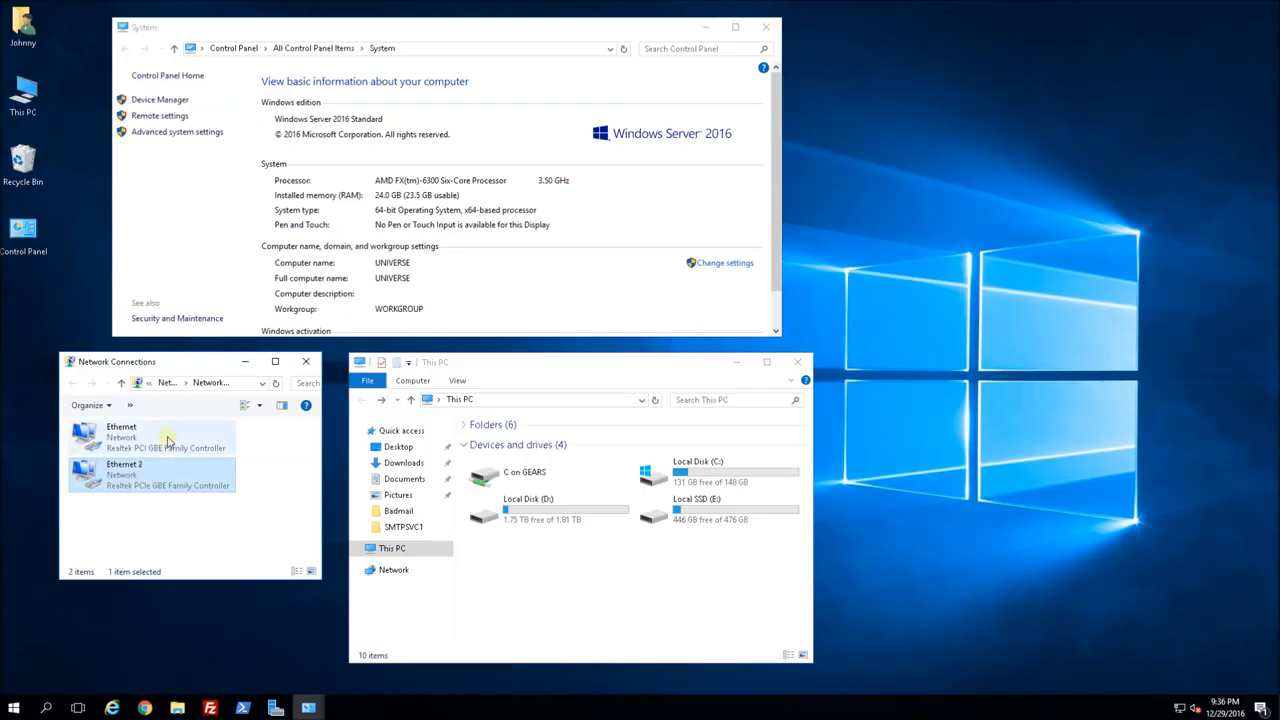
{"action": "left_click", "coordinate": [168, 441]}
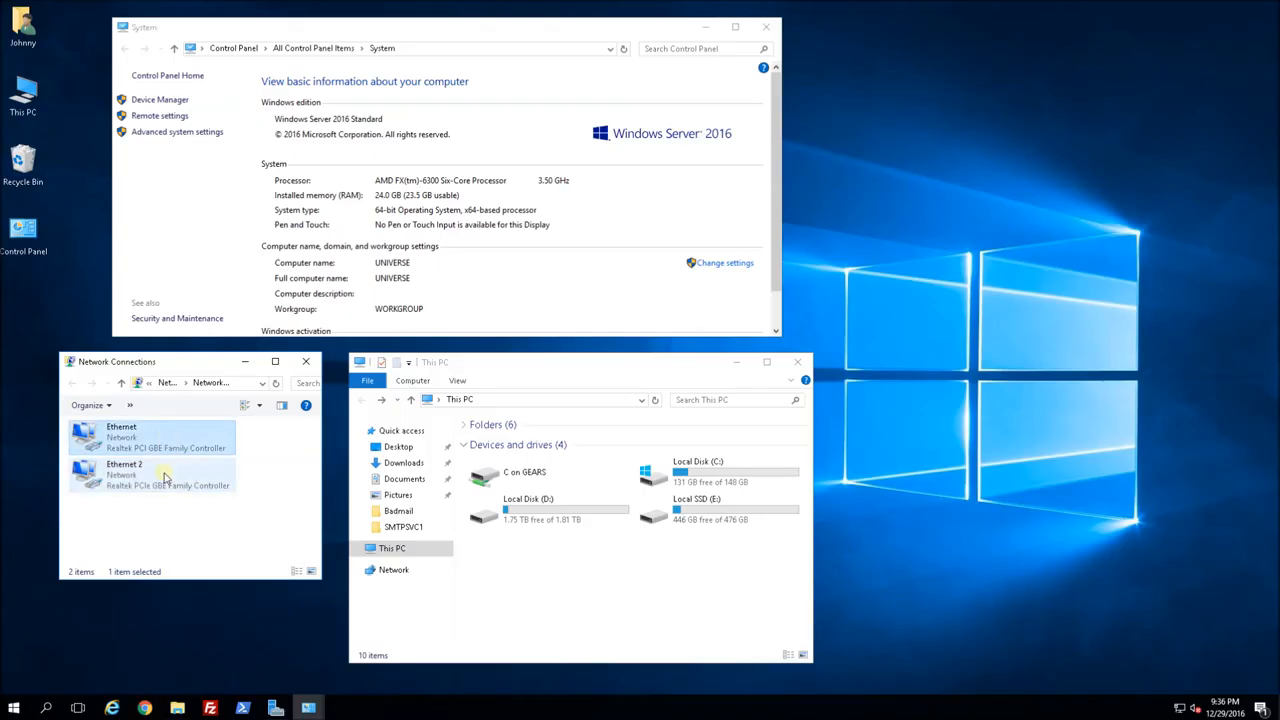
{"action": "left_click", "coordinate": [166, 478]}
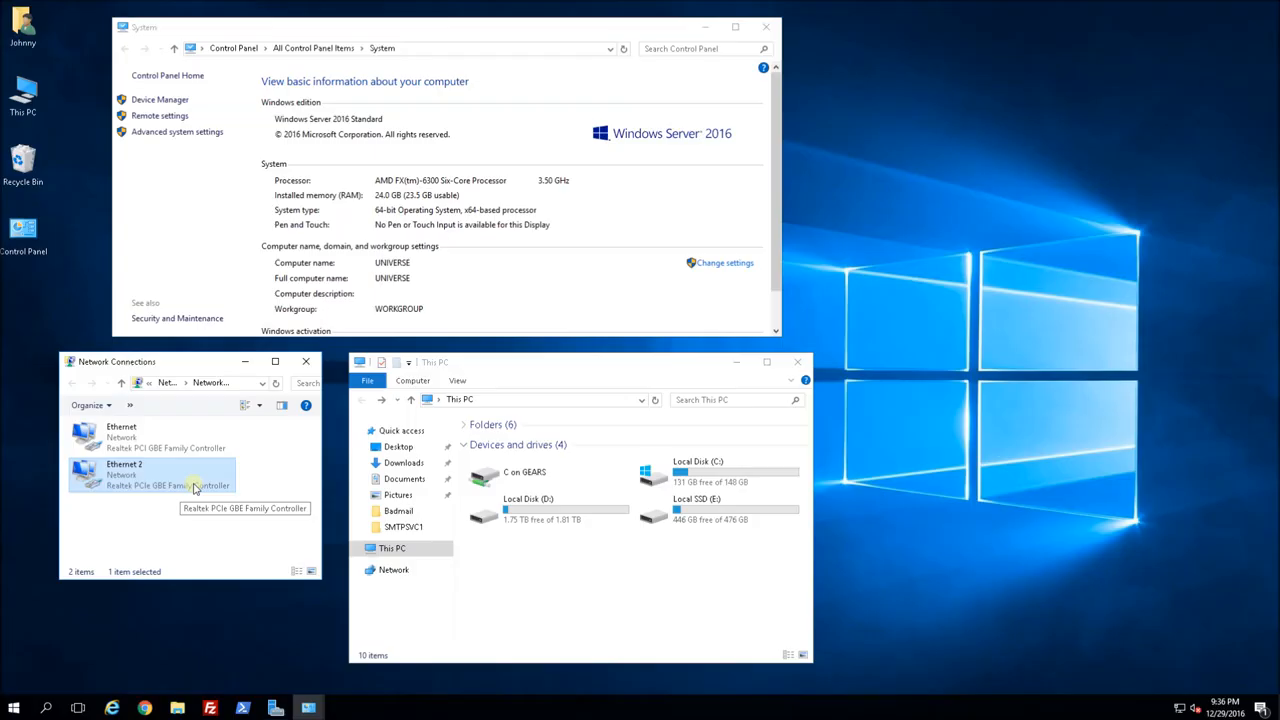
{"action": "left_click", "coordinate": [184, 448]}
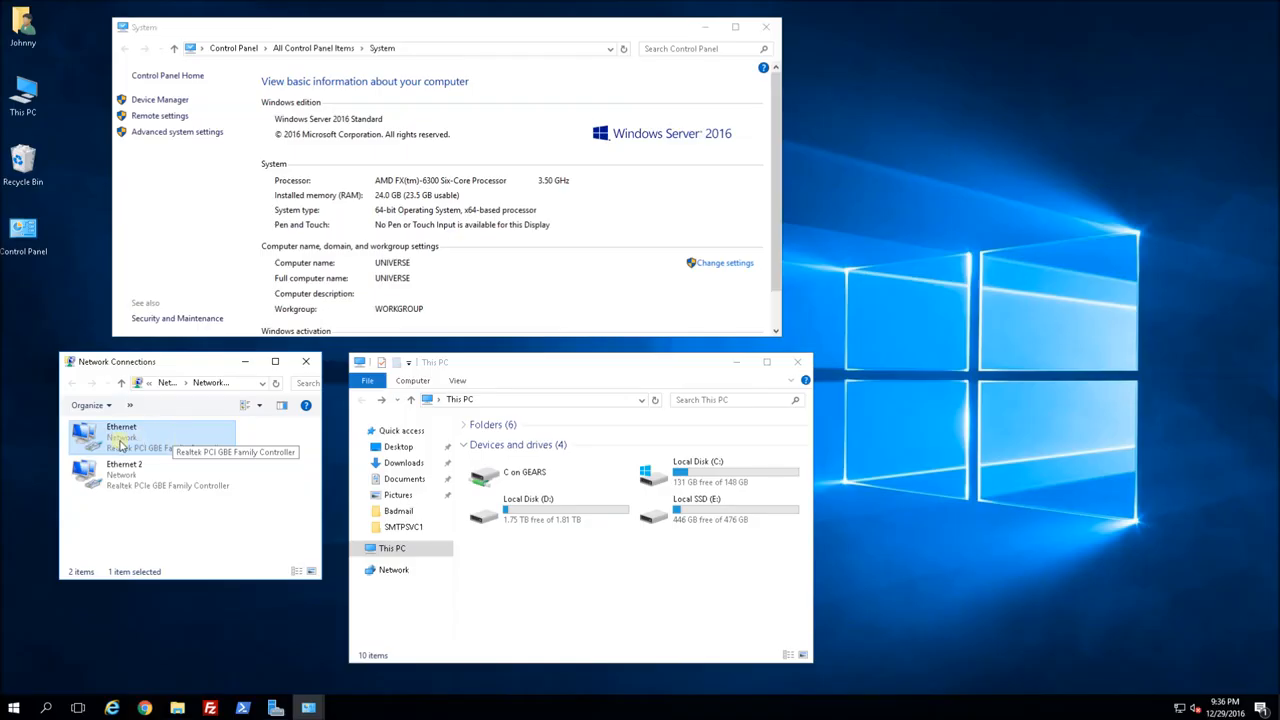
Examine the Local Disk (D:) and Local SSD (E:) drives available for virtual machine storage
{"action": "left_click", "coordinate": [628, 595]}
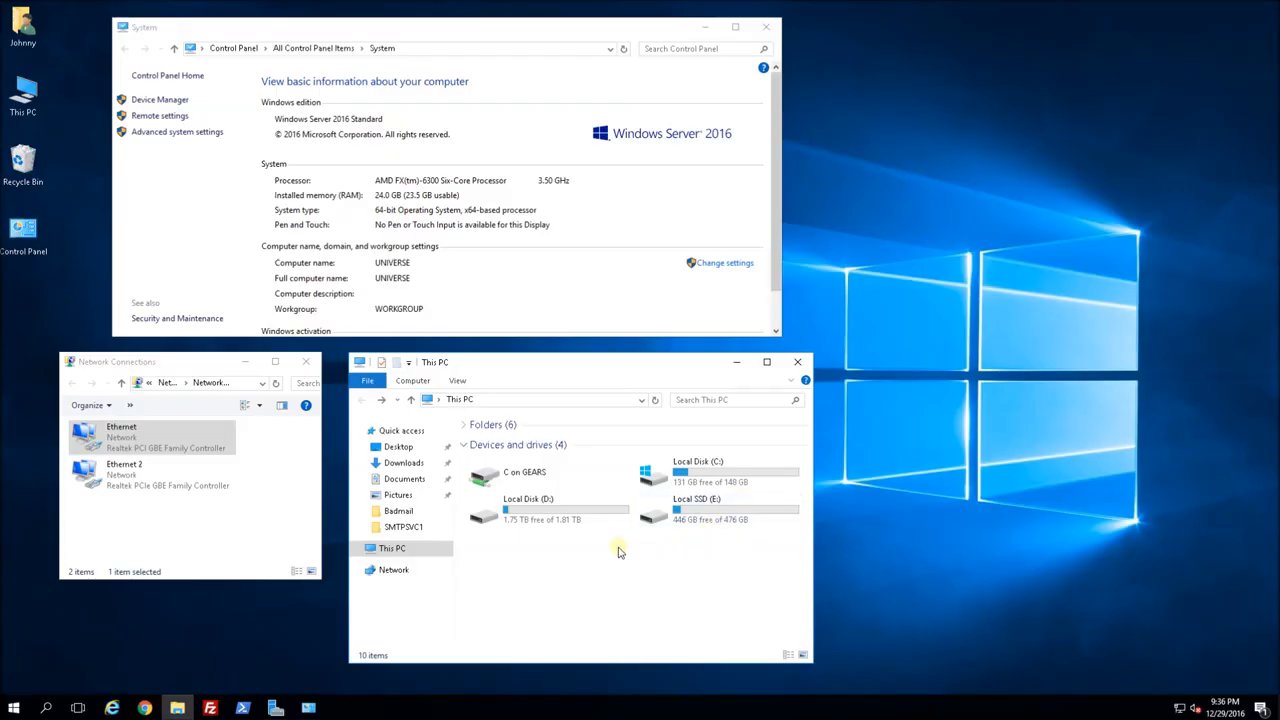
{"action": "left_click", "coordinate": [555, 526]}
{"action": "left_click", "coordinate": [694, 521]}
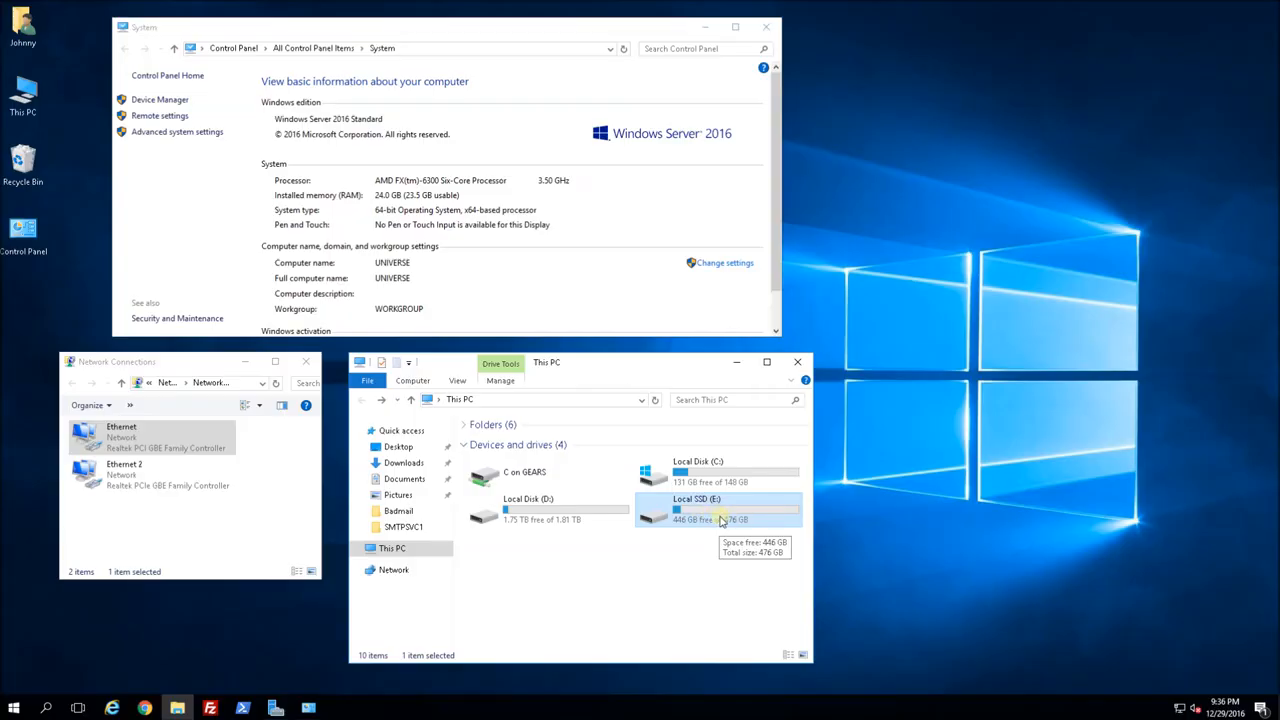
{"action": "left_click", "coordinate": [600, 522]}
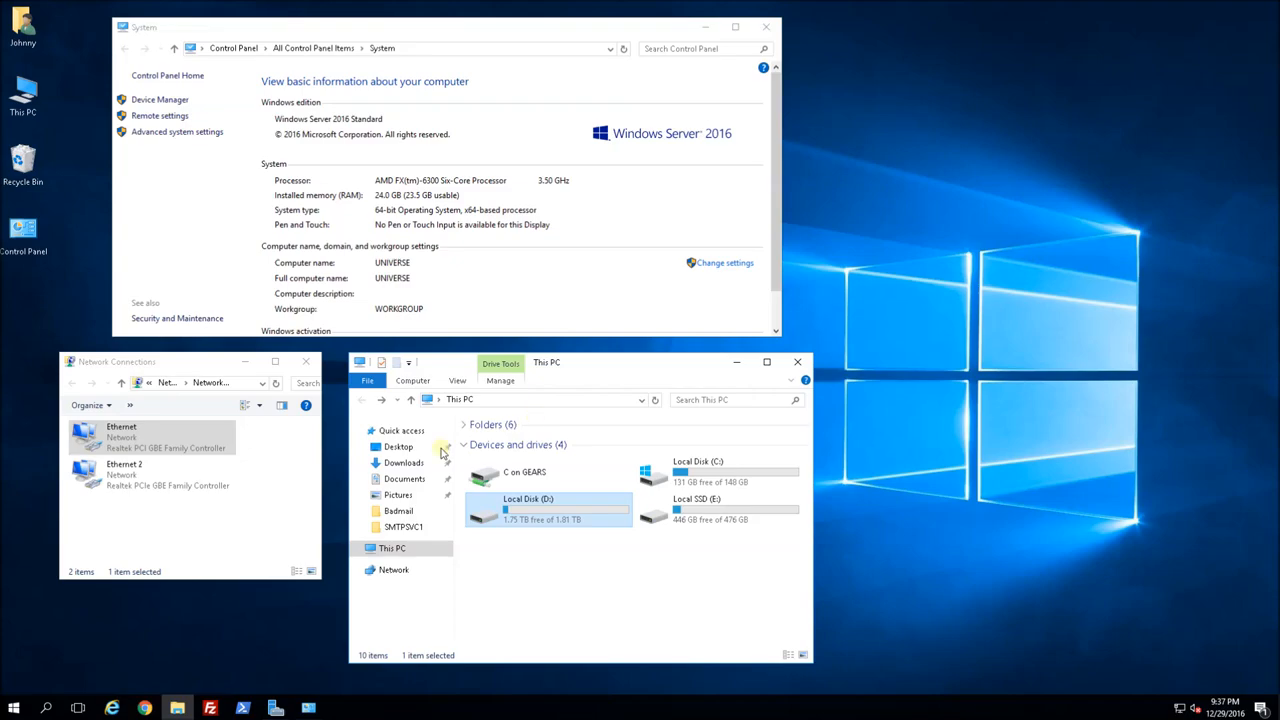
Open Server Manager and start adding roles and features, using a role-based or feature-based installation on server UNIVERSE
{"action": "left_click", "coordinate": [14, 708]}
{"action": "left_click", "coordinate": [246, 338]}
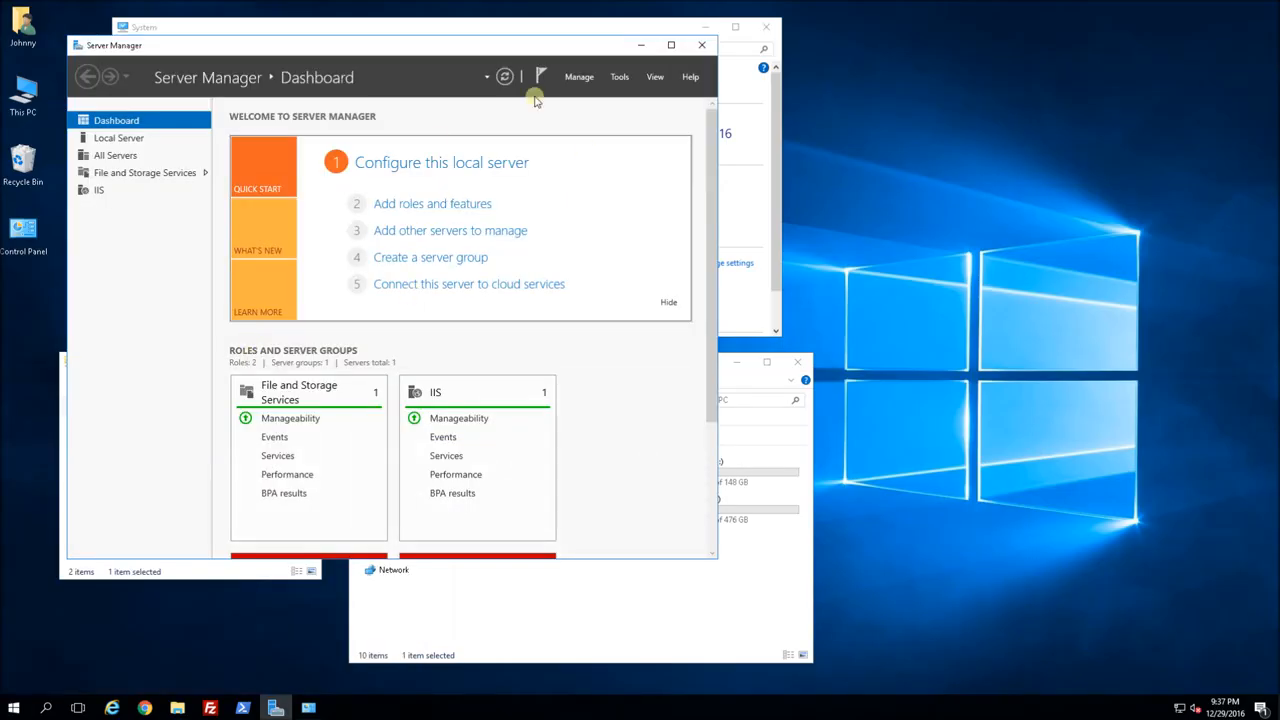
{"action": "left_click", "coordinate": [412, 205]}
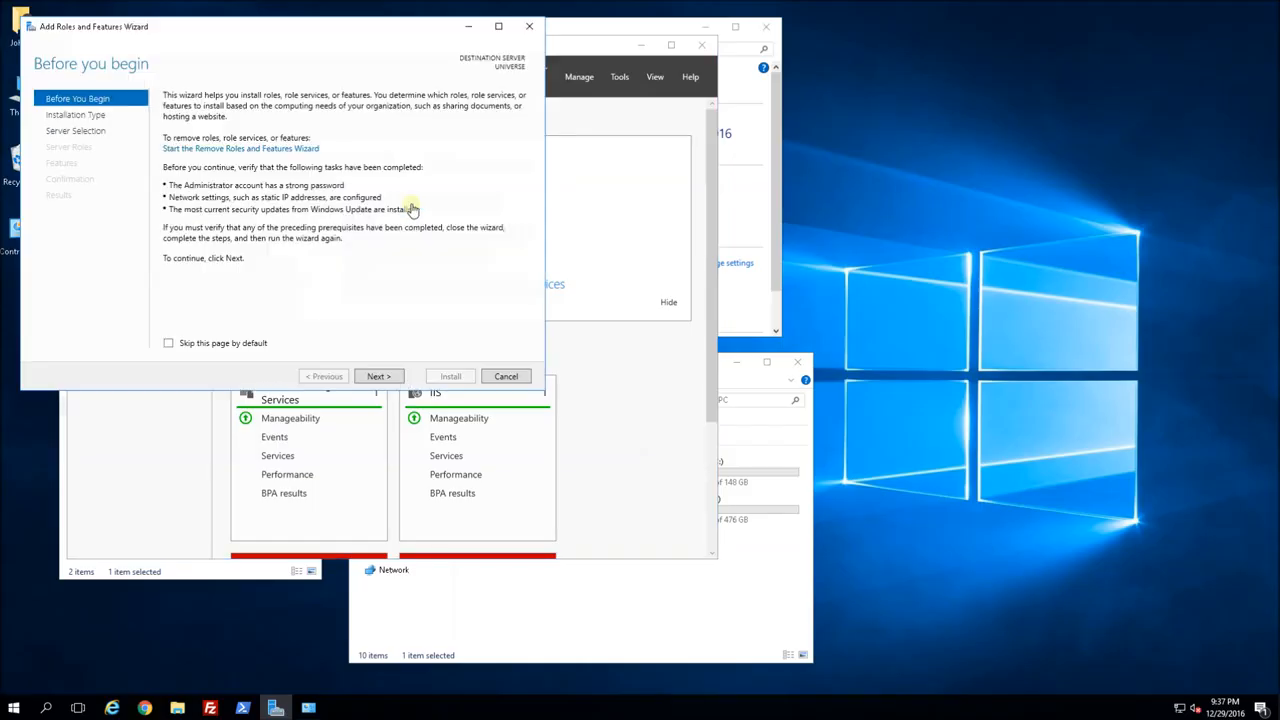
{"action": "left_click", "coordinate": [380, 377]}
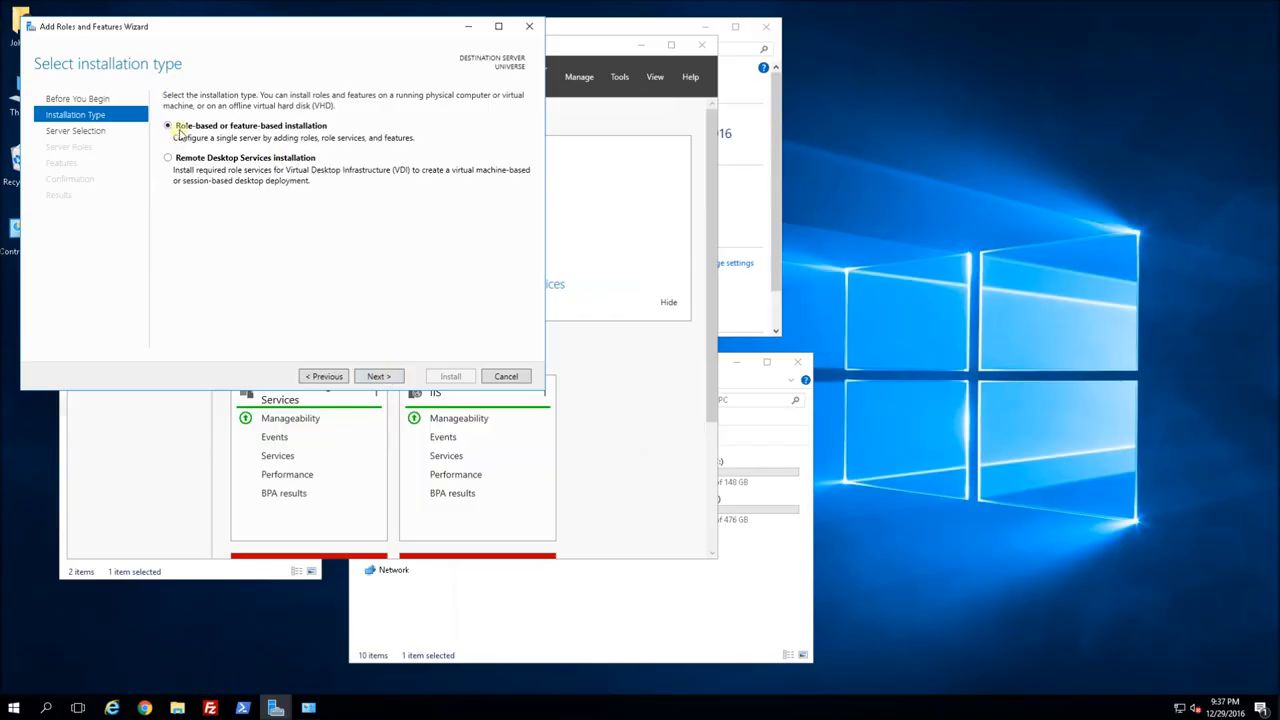
{"action": "left_click", "coordinate": [380, 377]}
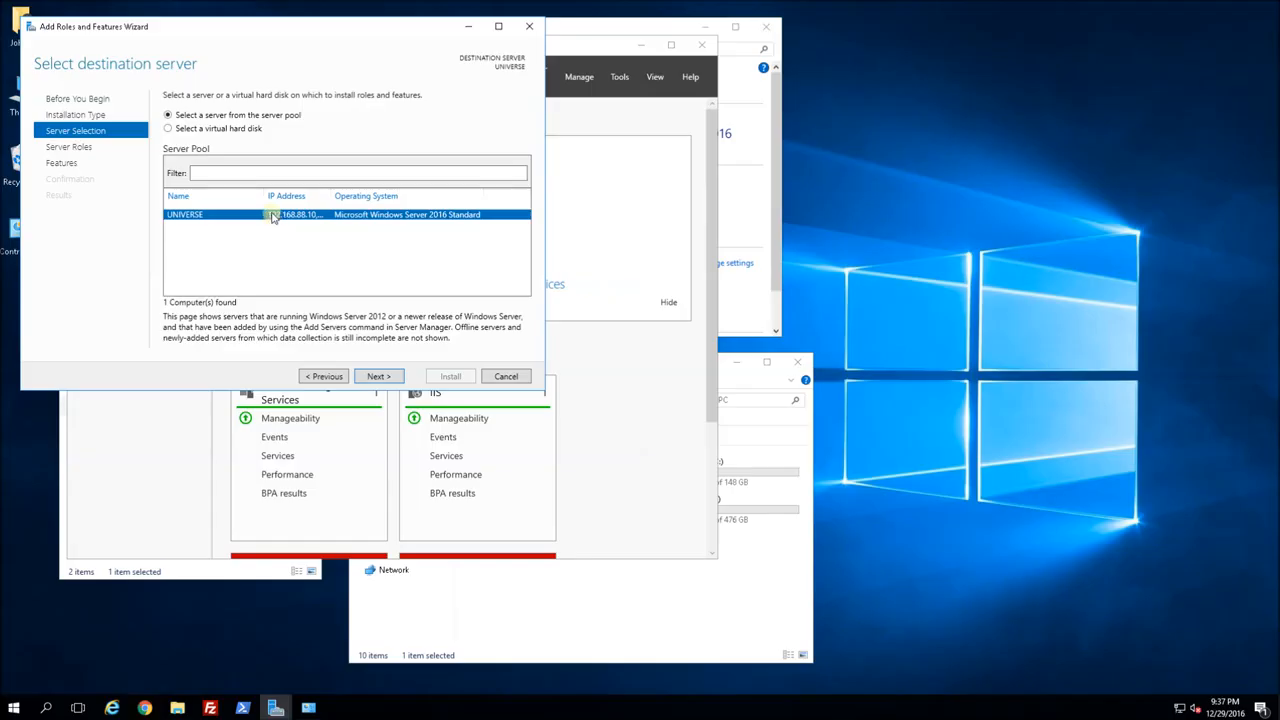
{"action": "left_click", "coordinate": [379, 377]}
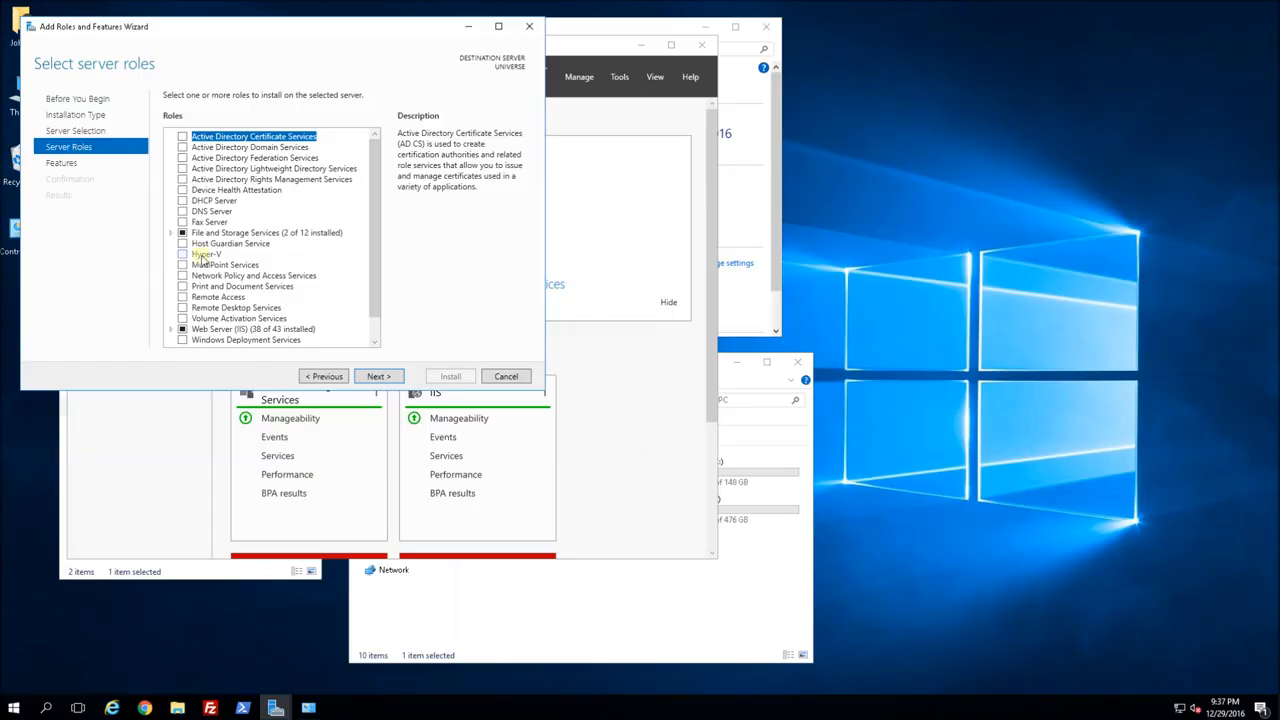
Select the Hyper-V server role and add its required features, including the management tools
{"action": "left_click", "coordinate": [182, 255]}
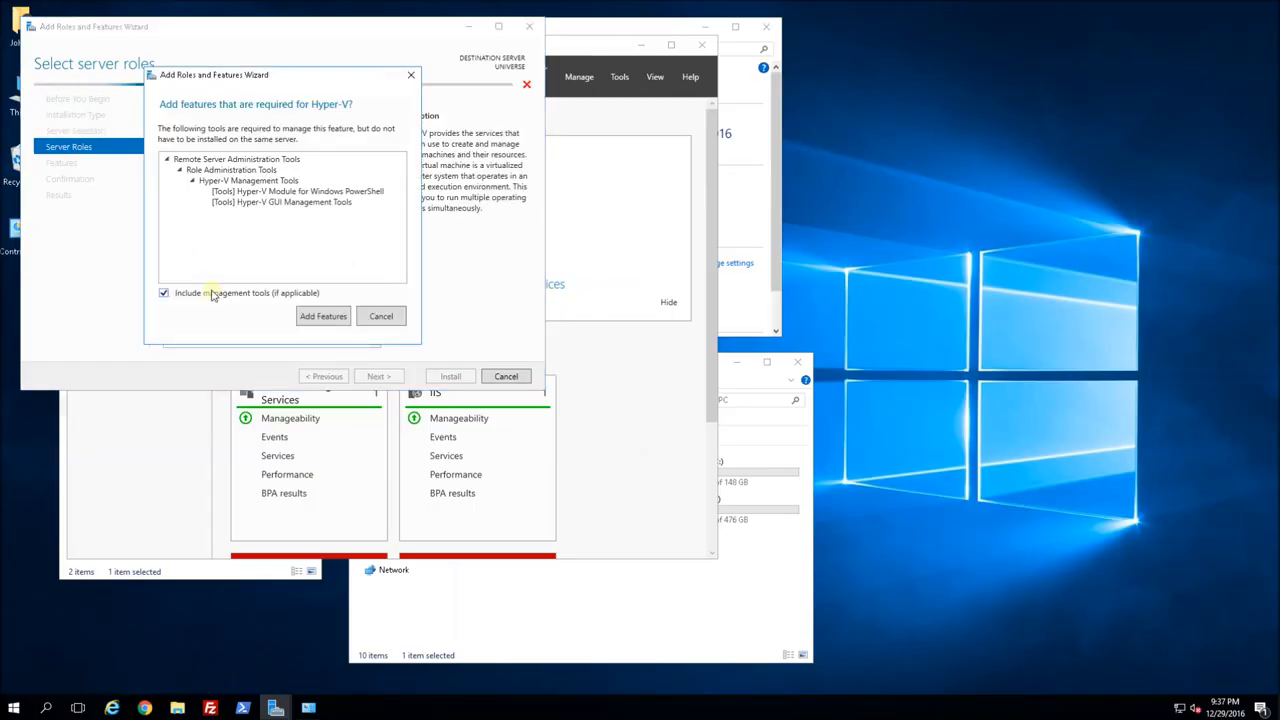
{"action": "left_click_drag", "start_coordinate": [262, 75], "coordinate": [479, 74]}
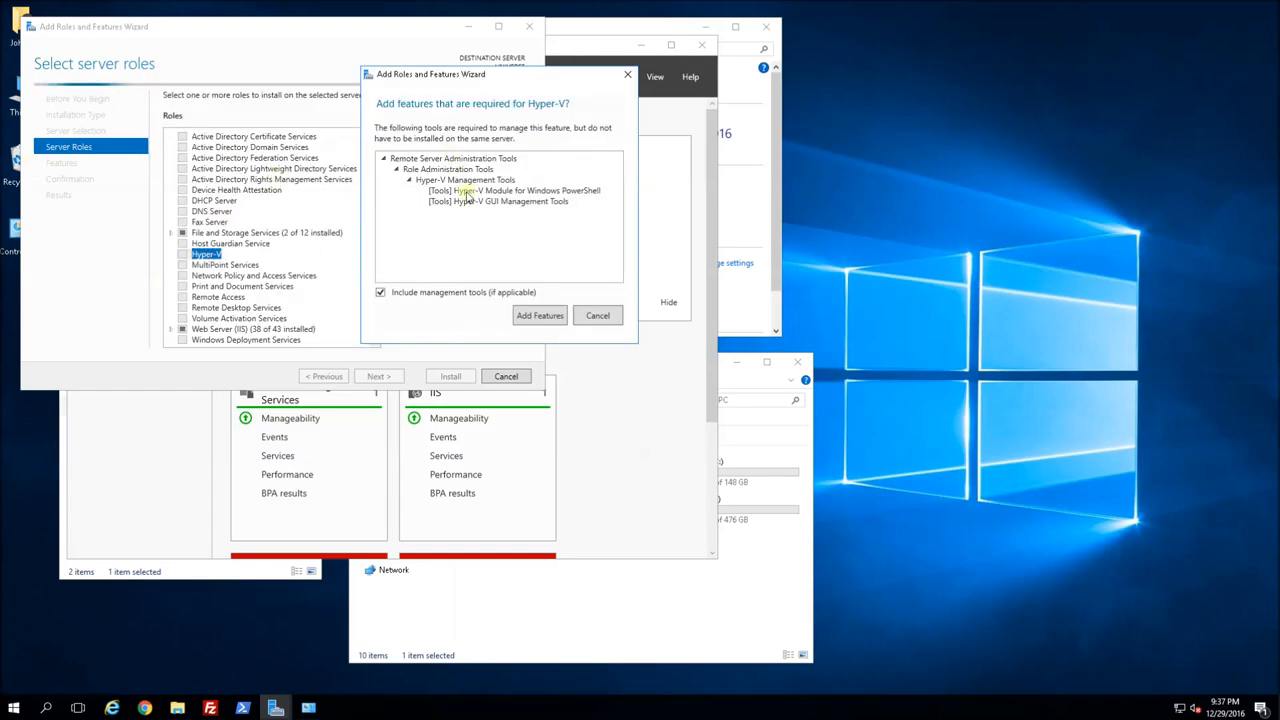
{"action": "left_click", "coordinate": [533, 318]}
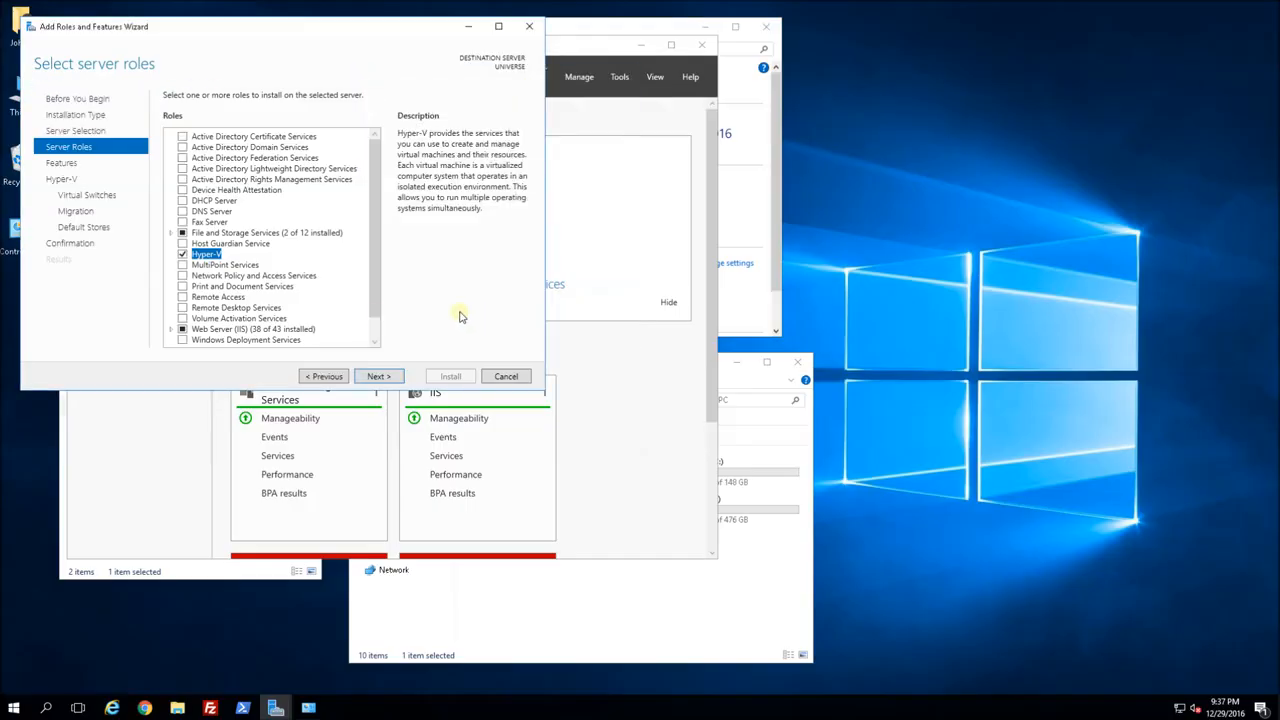
{"action": "left_click", "coordinate": [378, 377]}
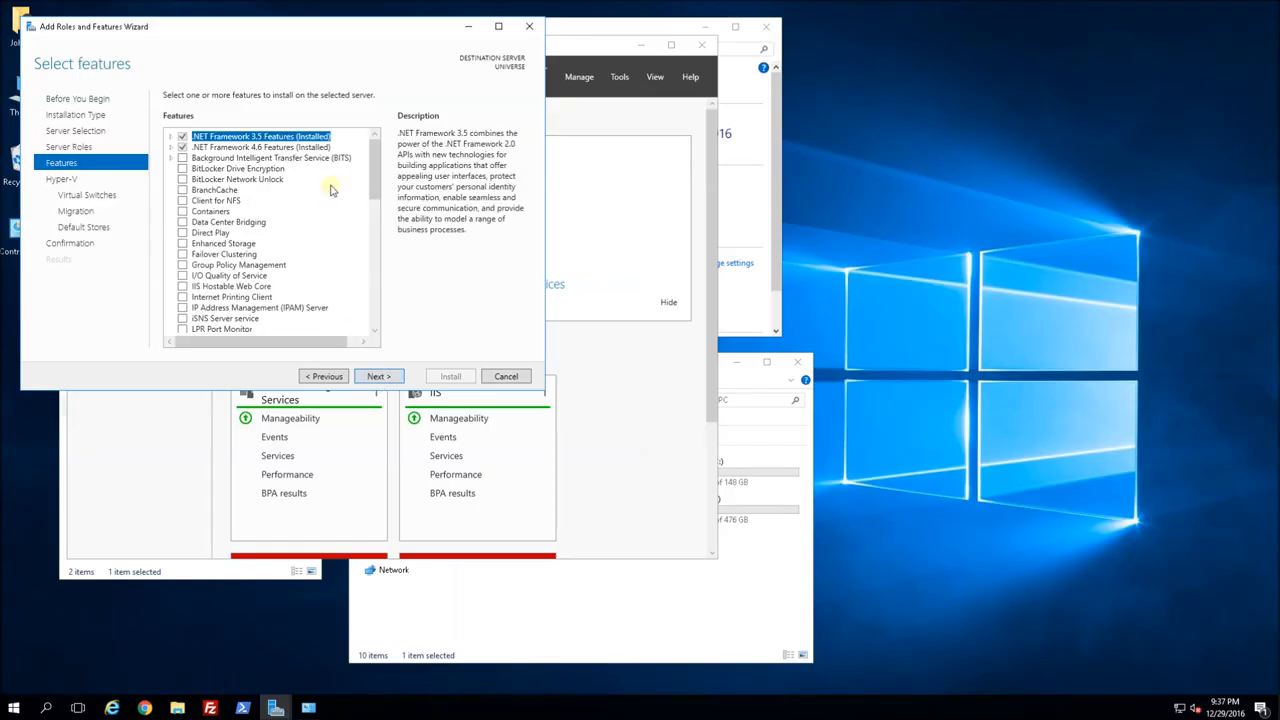
Proceed to the default stores without adding features, choosing an adapter for a virtual switch, or enabling live migration
{"action": "left_click", "coordinate": [378, 376]}
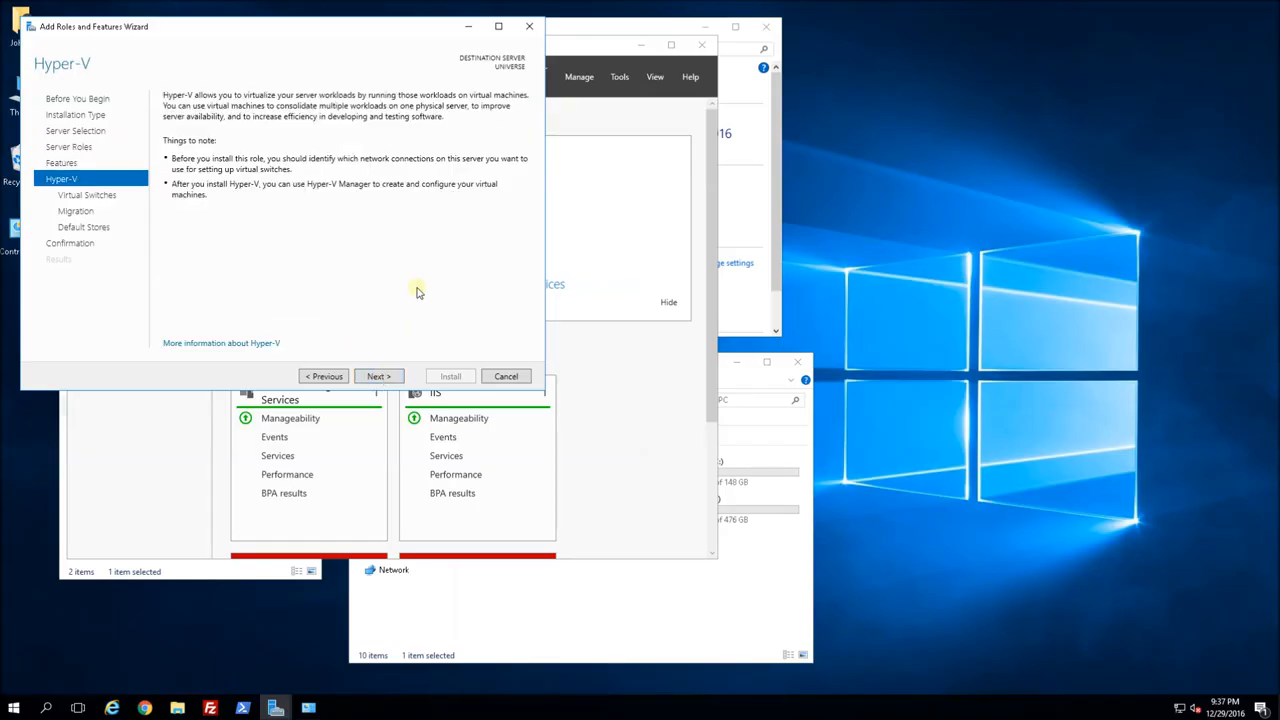
{"action": "left_click", "coordinate": [380, 377]}
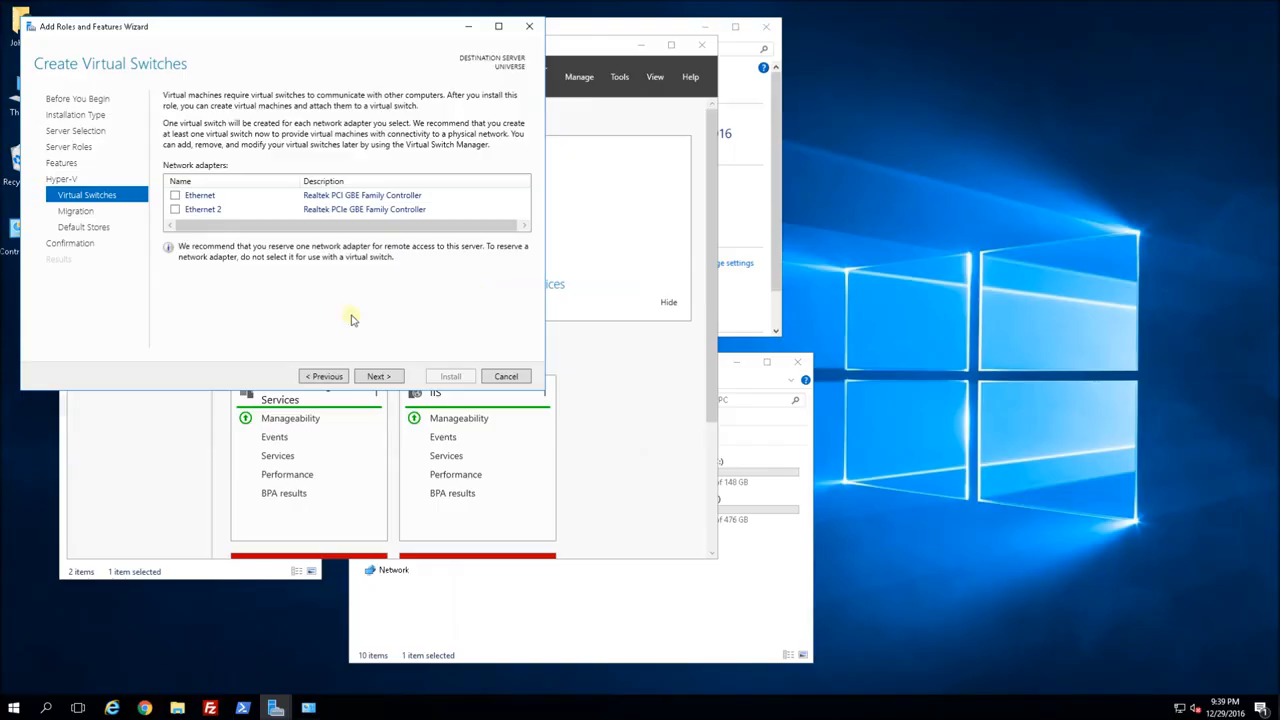
{"action": "left_click", "coordinate": [379, 377]}
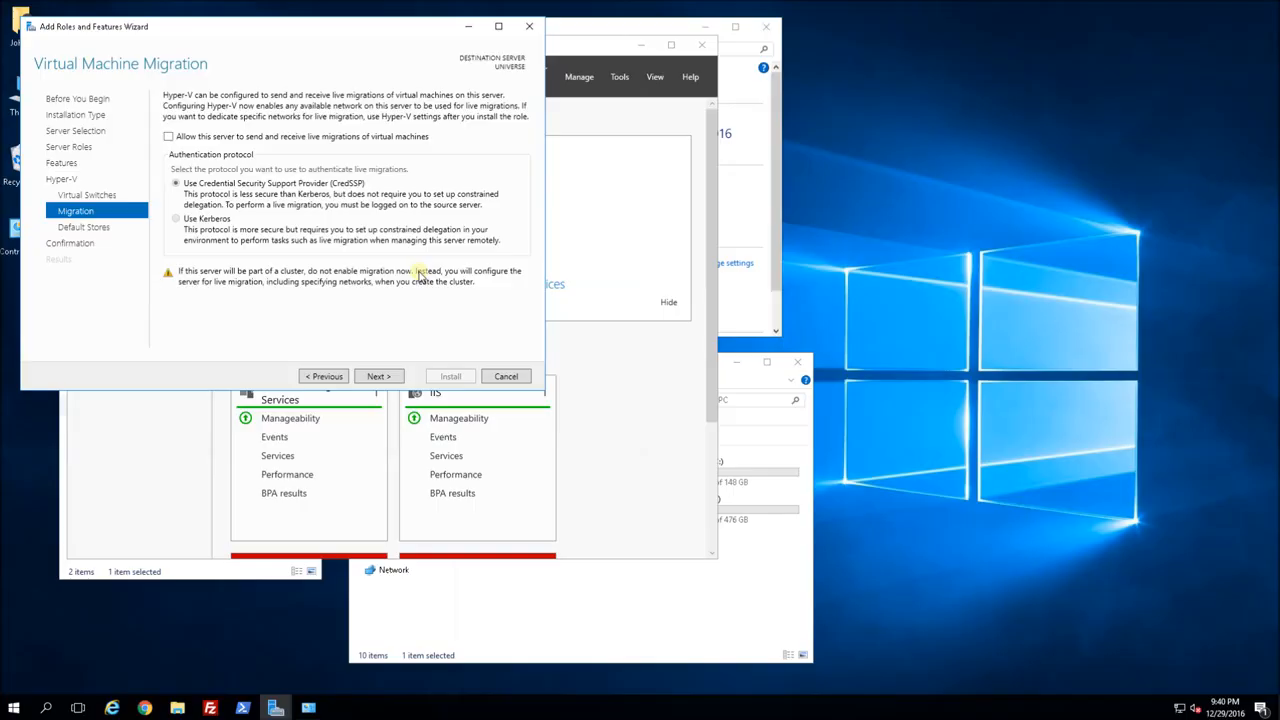
{"action": "left_click", "coordinate": [380, 376]}
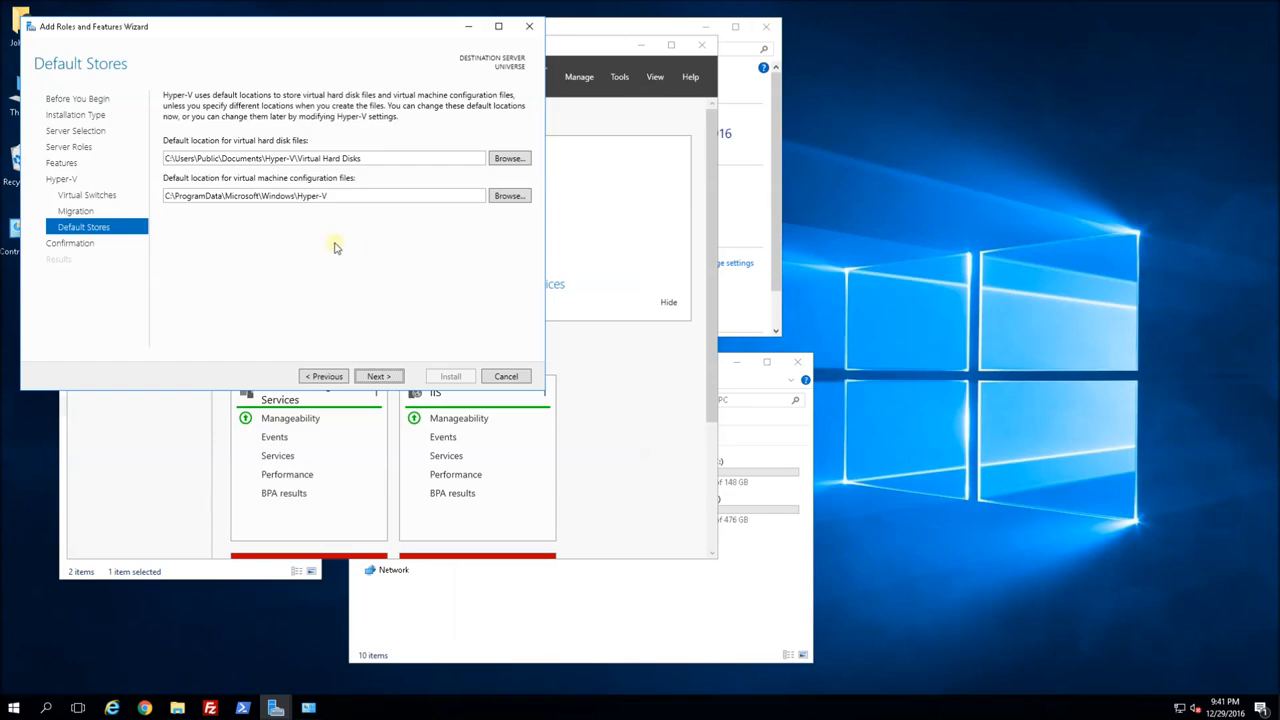
Copy the path of the VHDS folder on the E: drive and set the default virtual hard disk location to E:\VM_ROOT\VHDS
{"action": "left_click", "coordinate": [578, 593]}
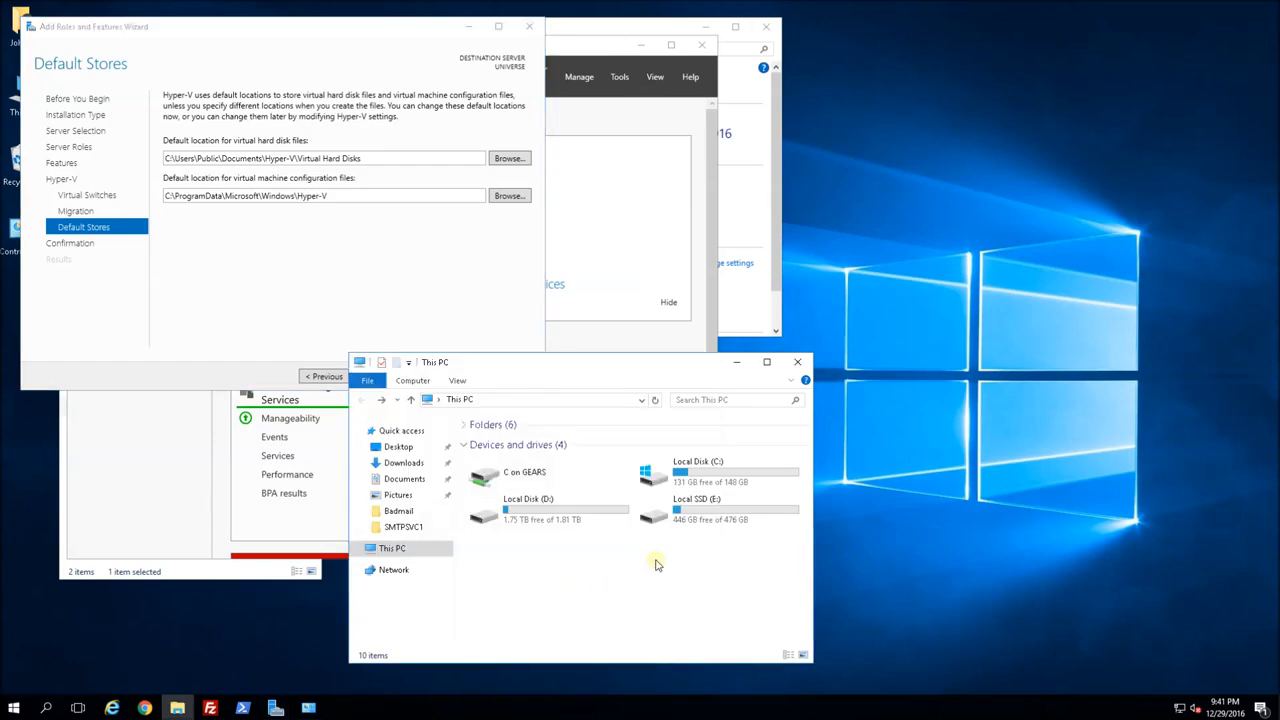
{"action": "double_click", "coordinate": [706, 512]}
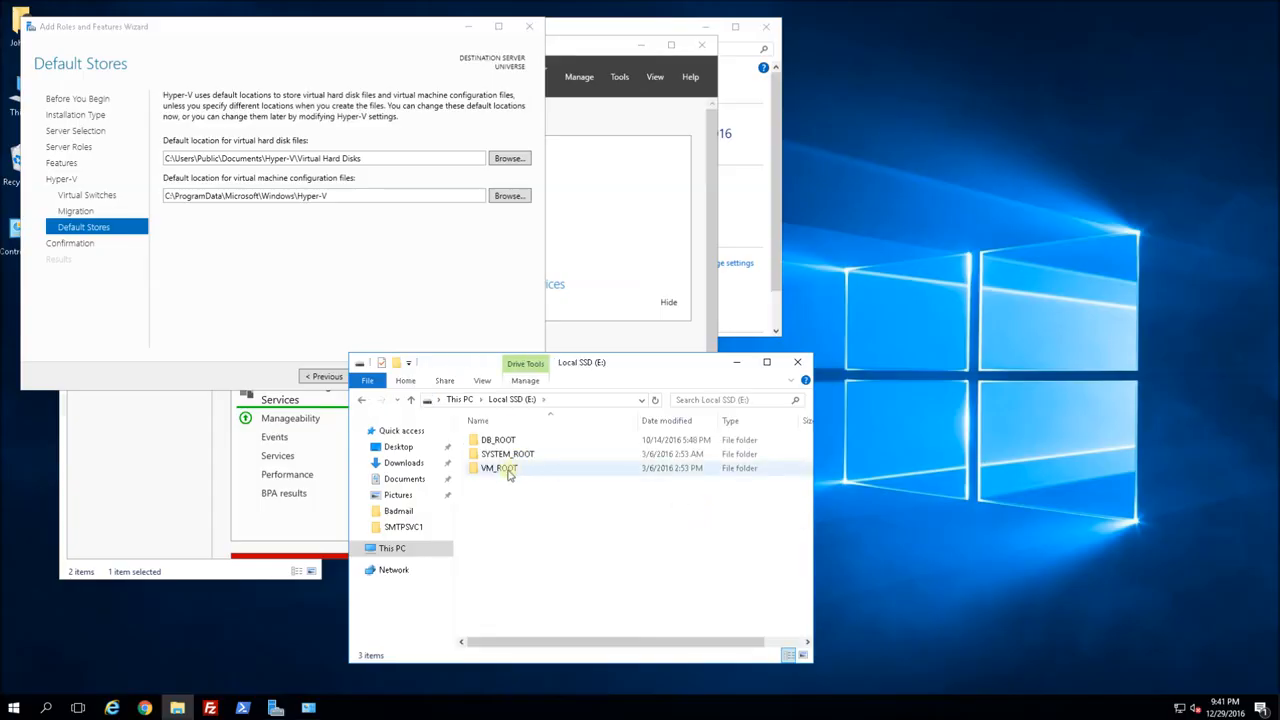
{"action": "double_click", "coordinate": [507, 470]}
{"action": "double_click", "coordinate": [492, 458]}
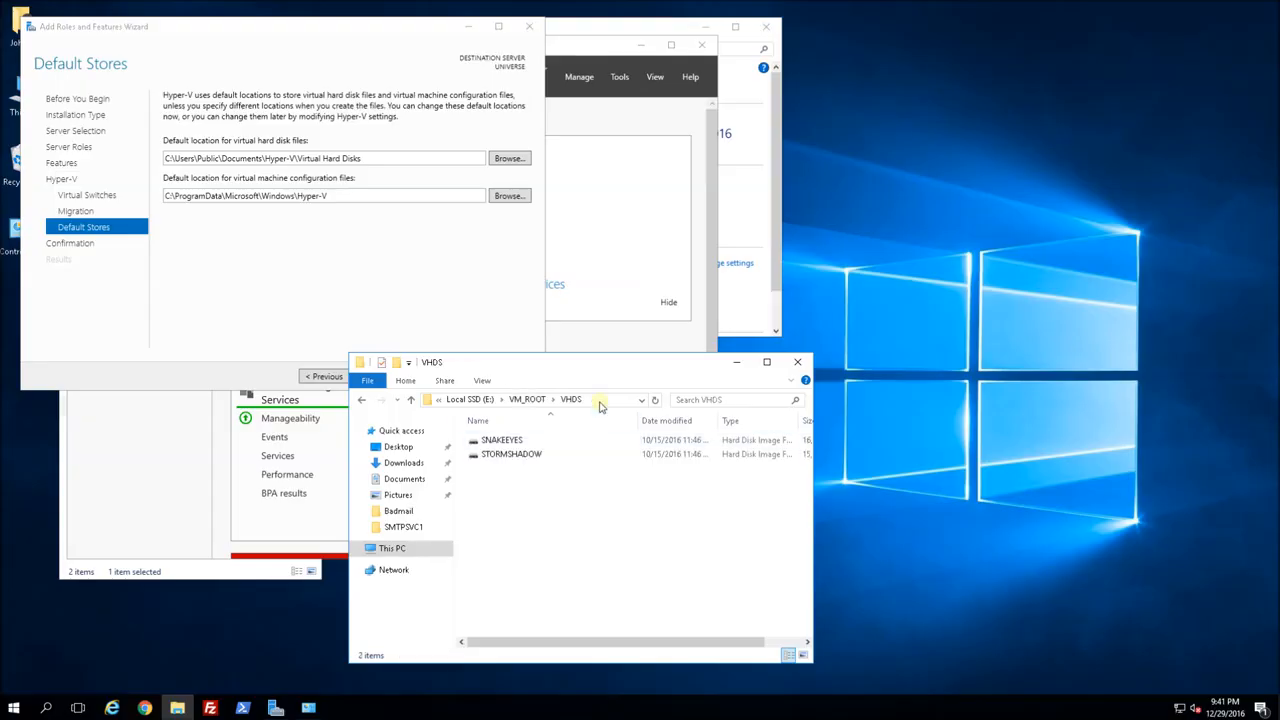
{"action": "left_click", "coordinate": [601, 403]}
{"action": "key", "text": "ctrl+c"}
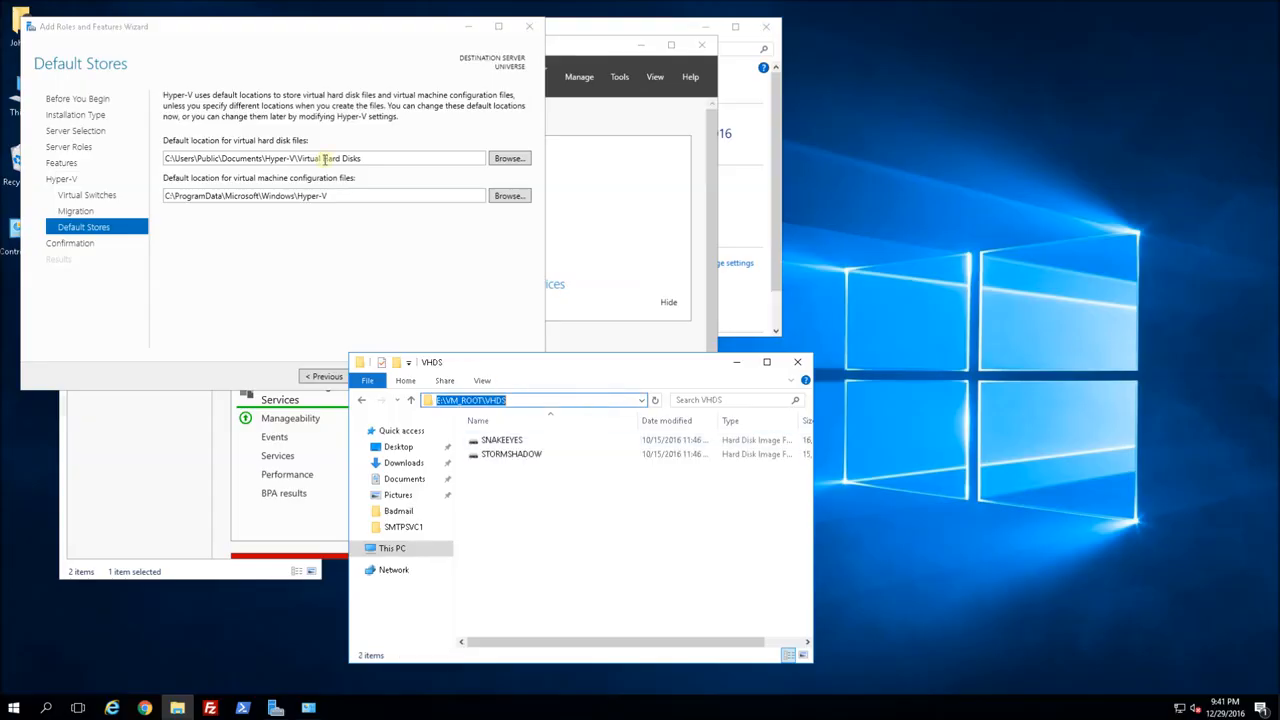
{"action": "left_click_drag", "start_coordinate": [374, 158], "coordinate": [86, 163]}
{"action": "key", "text": "ctrl+v"}
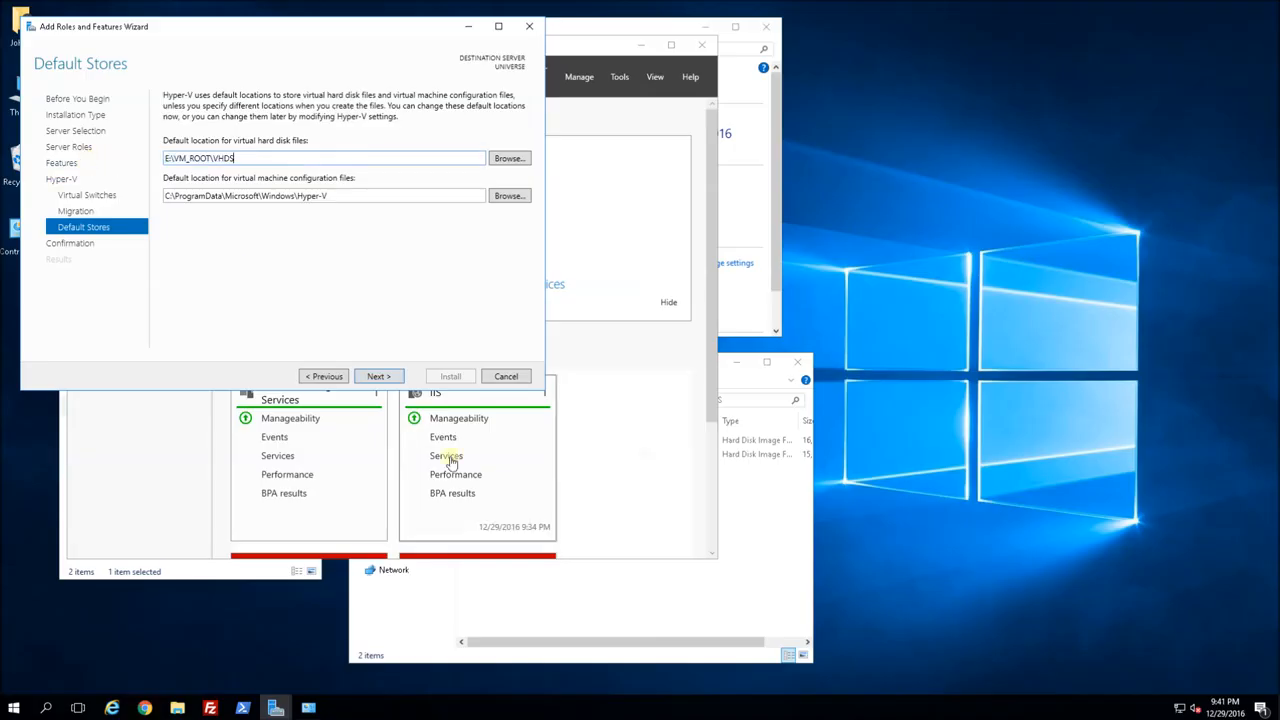
Copy the CONFIG folder's path and set the default location for virtual machine configuration files to E:\VM_ROOT\CONFIG
{"action": "left_click", "coordinate": [630, 567]}
{"action": "left_click", "coordinate": [528, 399]}
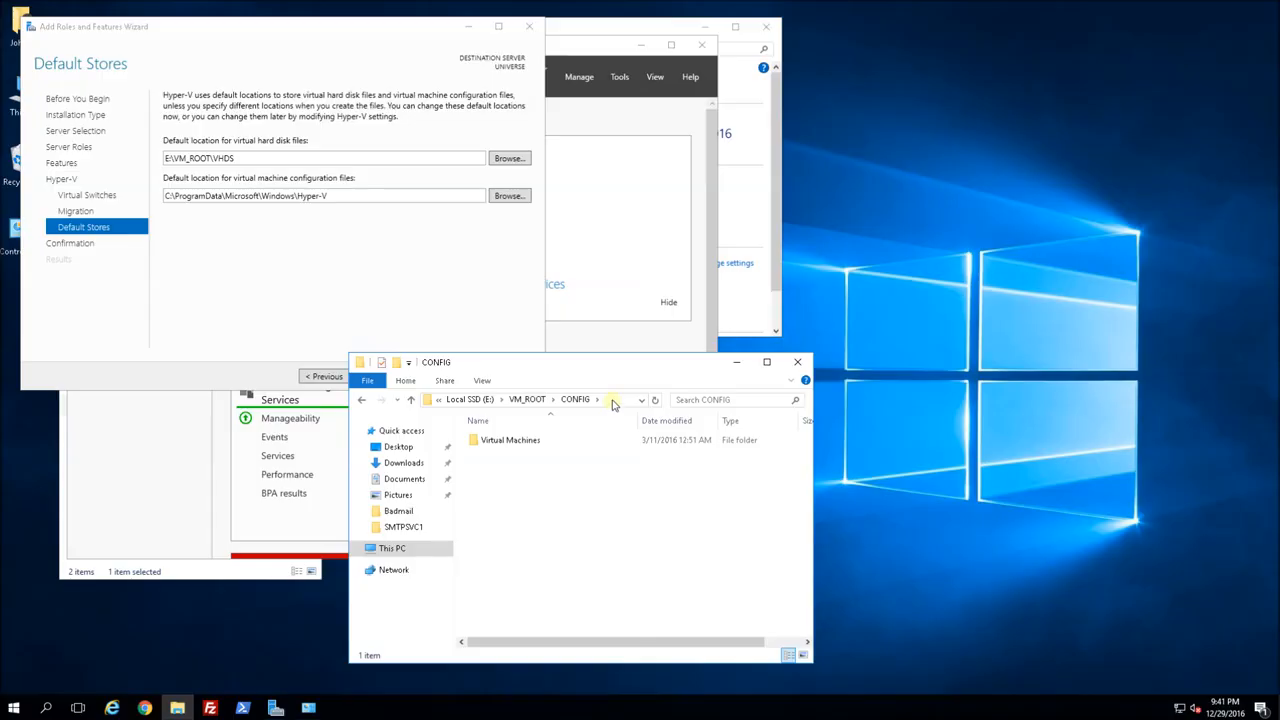
{"action": "left_click", "coordinate": [611, 399]}
{"action": "key", "text": "ctrl+c"}
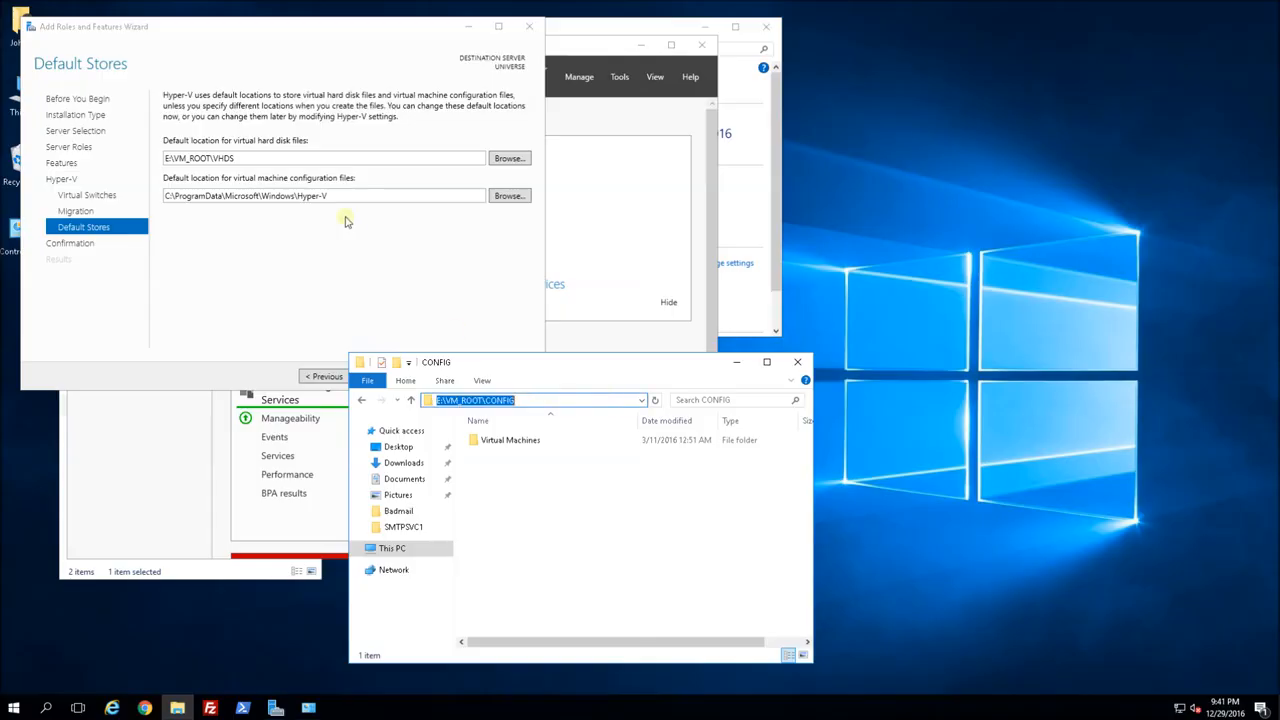
{"action": "left_click_drag", "start_coordinate": [349, 197], "coordinate": [110, 197]}
{"action": "key", "text": "ctrl+v"}
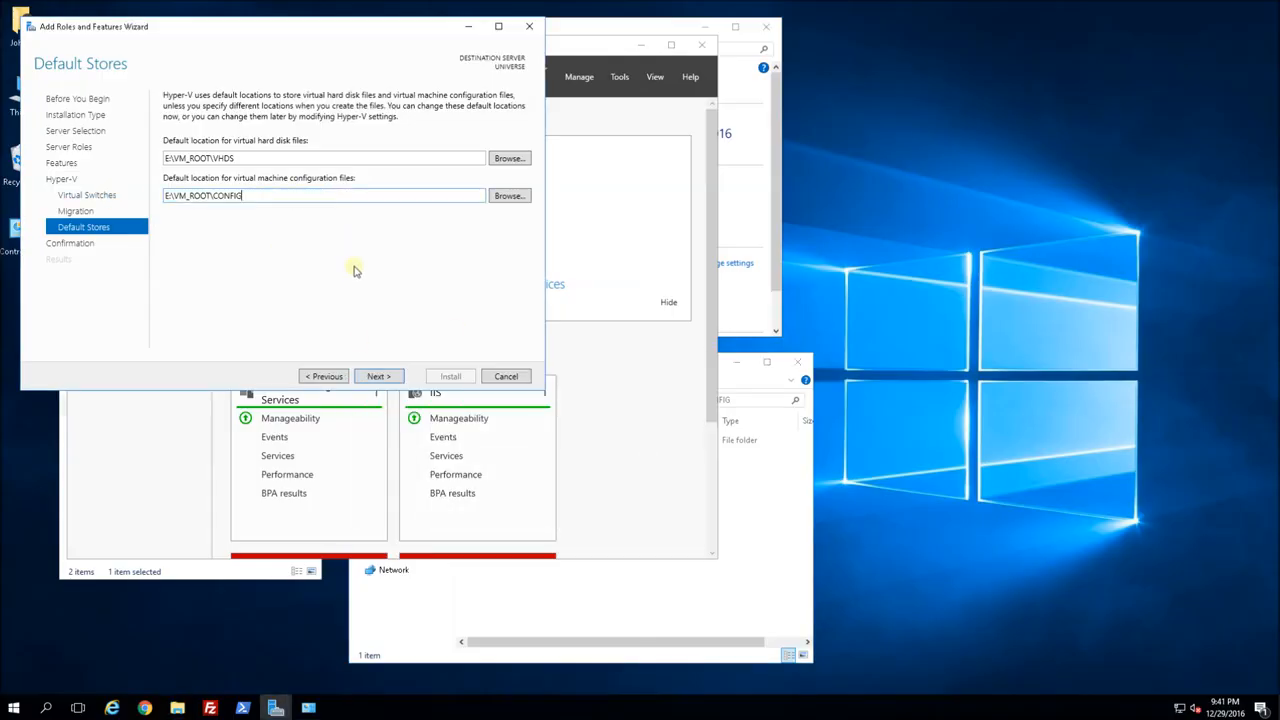
Install the Hyper-V role with the chosen selections and close the wizard once the feature installation finishes
{"action": "left_click", "coordinate": [378, 377]}
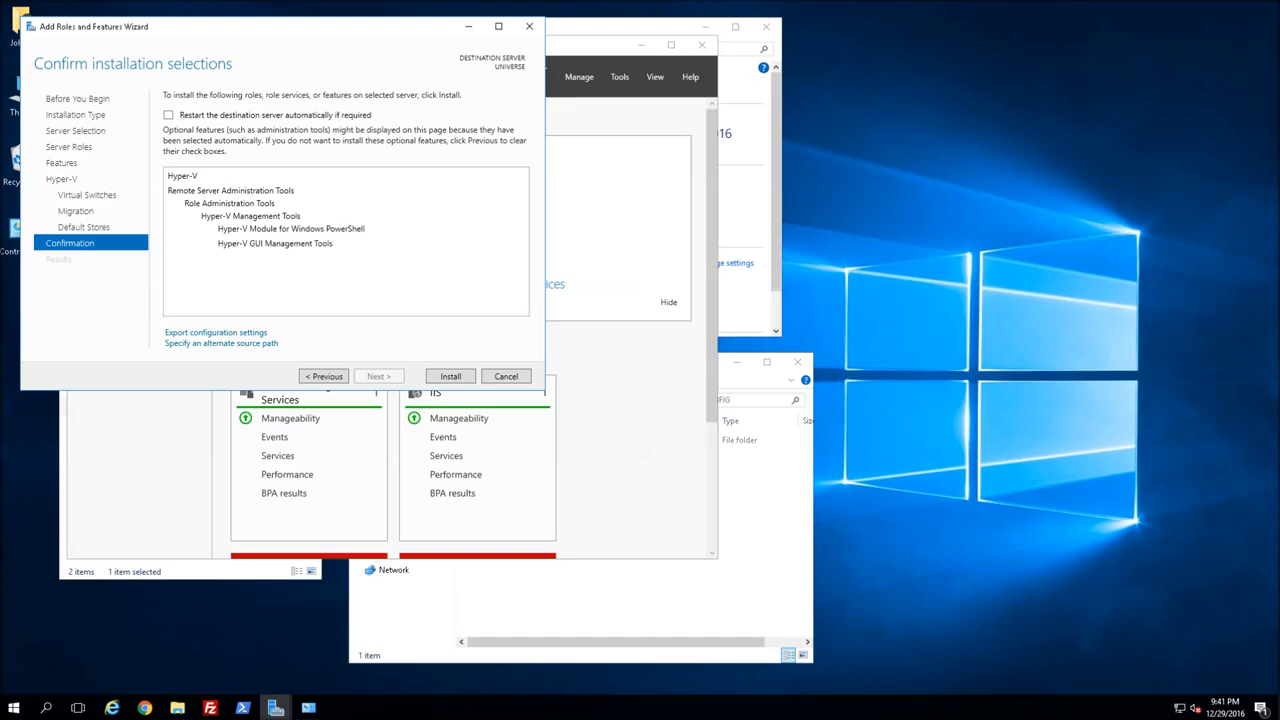
{"action": "left_click", "coordinate": [450, 378]}
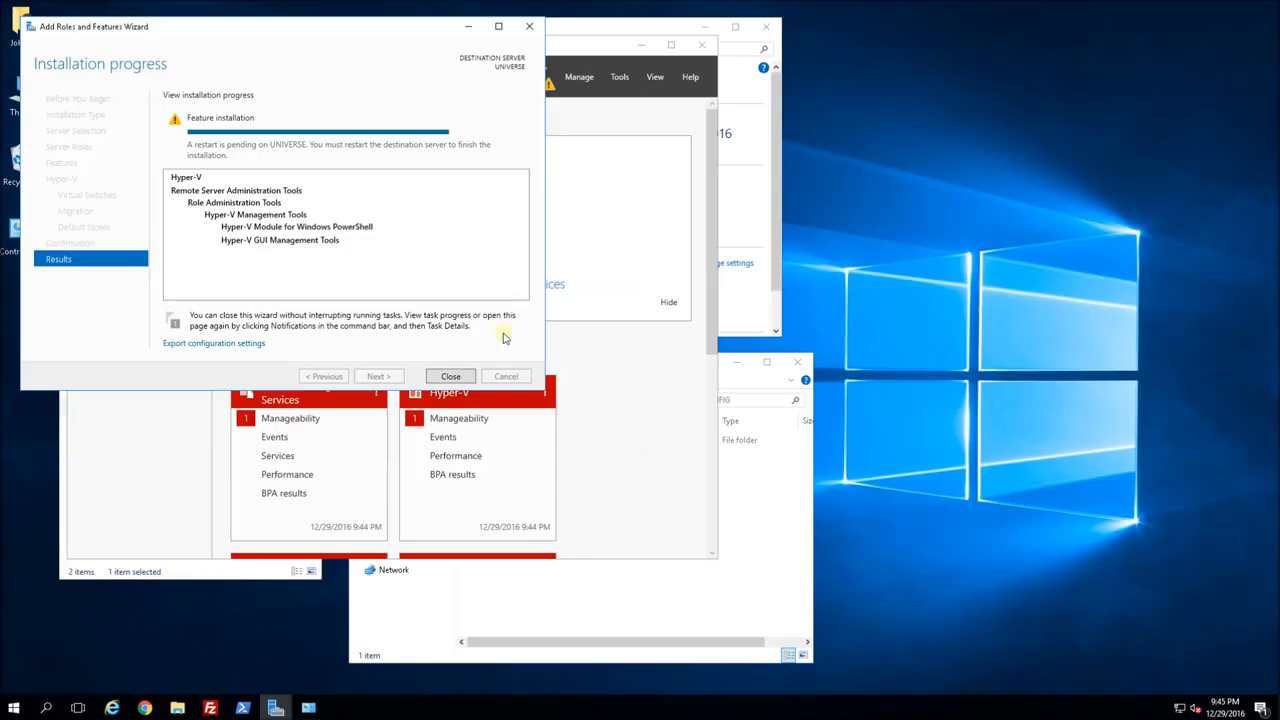
{"action": "left_click", "coordinate": [450, 377]}
Restart the server with the reason Other (Unplanned) to finish the Hyper-V installation
{"action": "left_click", "coordinate": [14, 707]}
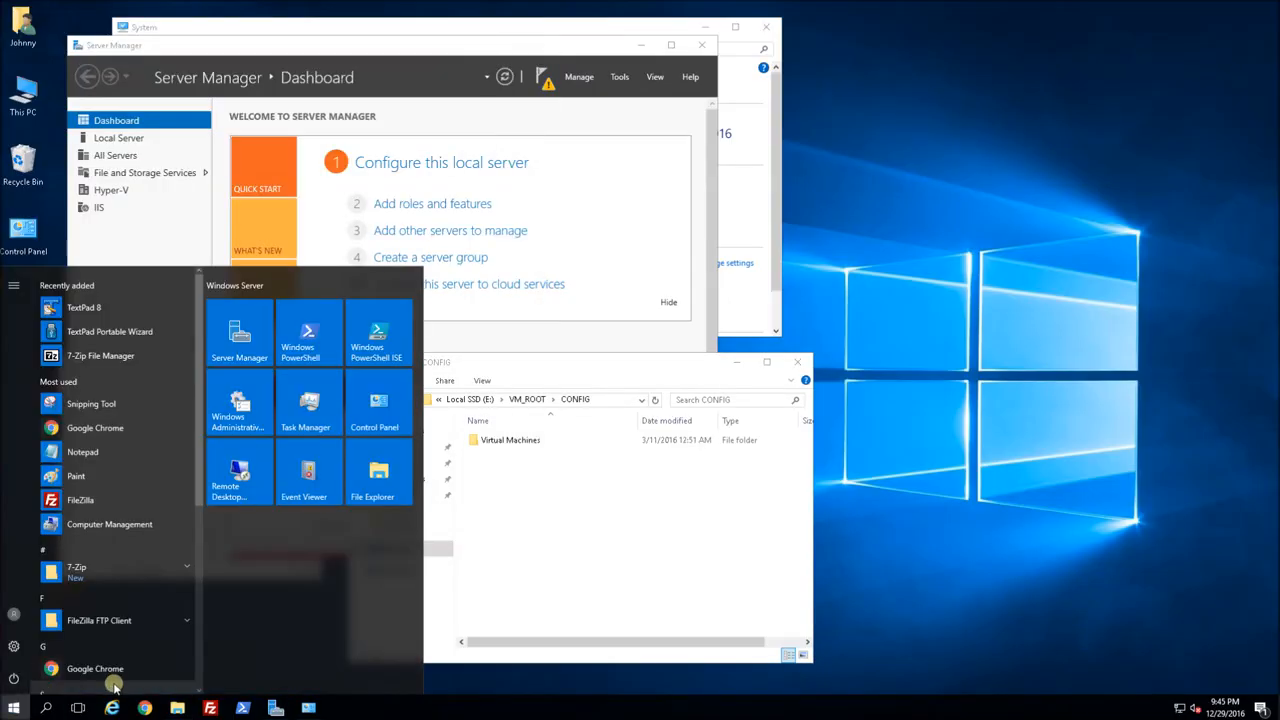
{"action": "left_click", "coordinate": [14, 678]}
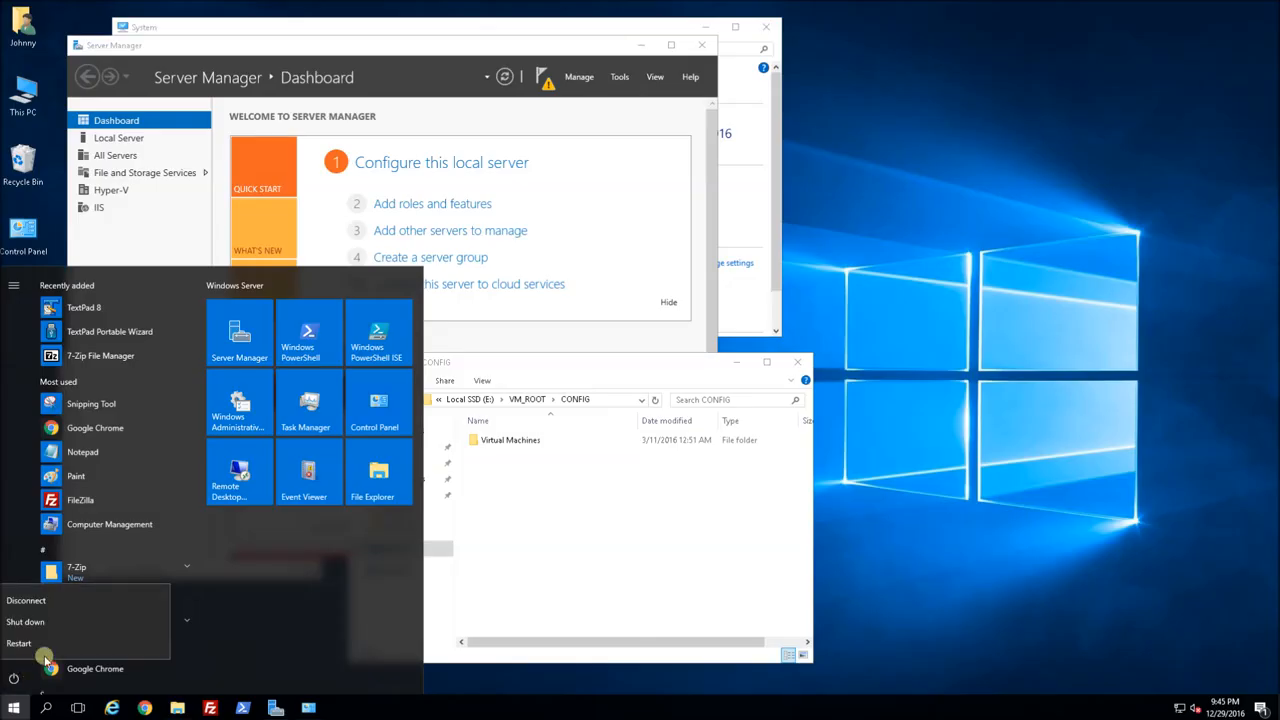
{"action": "left_click", "coordinate": [45, 643]}
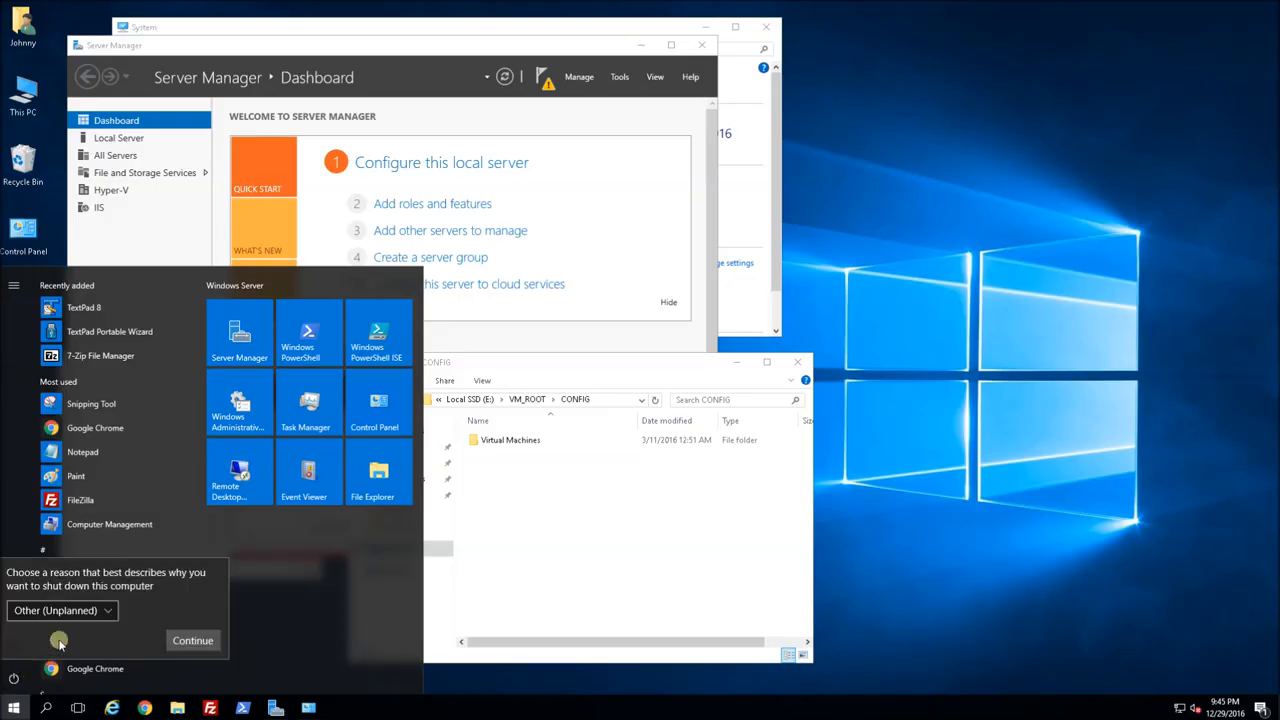
{"action": "left_click", "coordinate": [193, 640]}
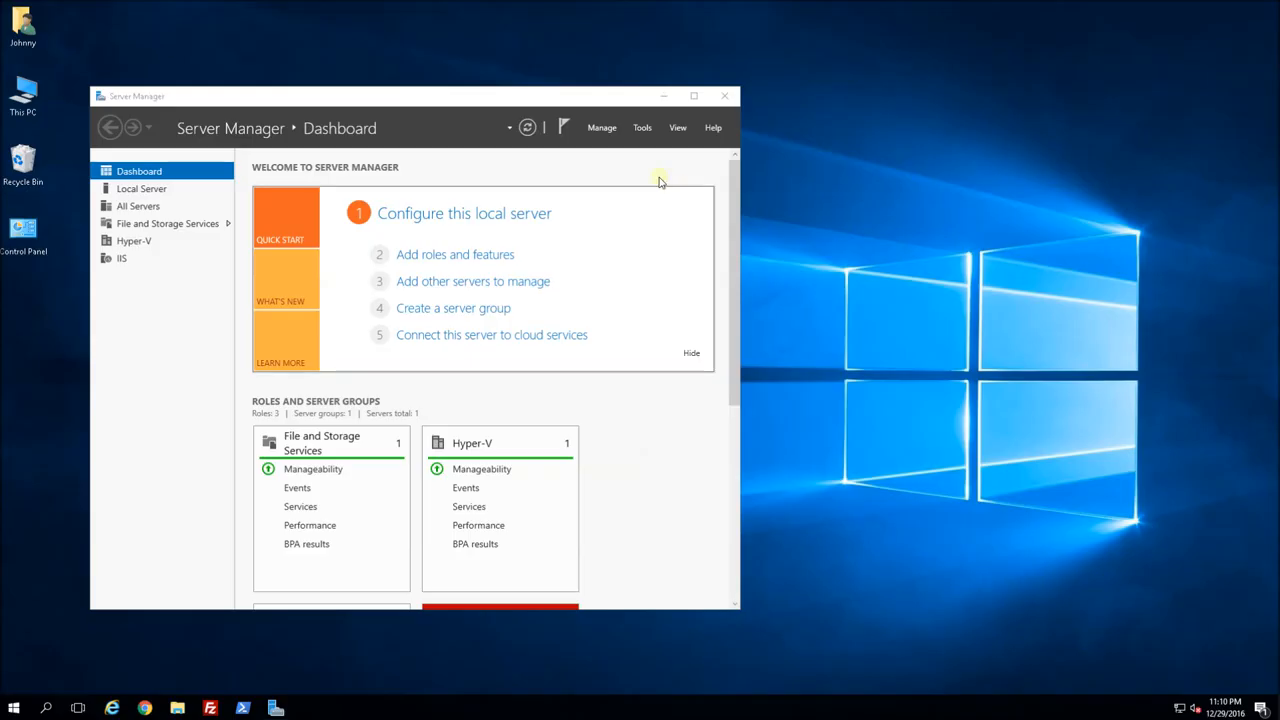
Open Hyper-V Manager and bring up the Virtual Switch Manager for the UNIVERSE server
{"action": "left_click", "coordinate": [642, 128]}
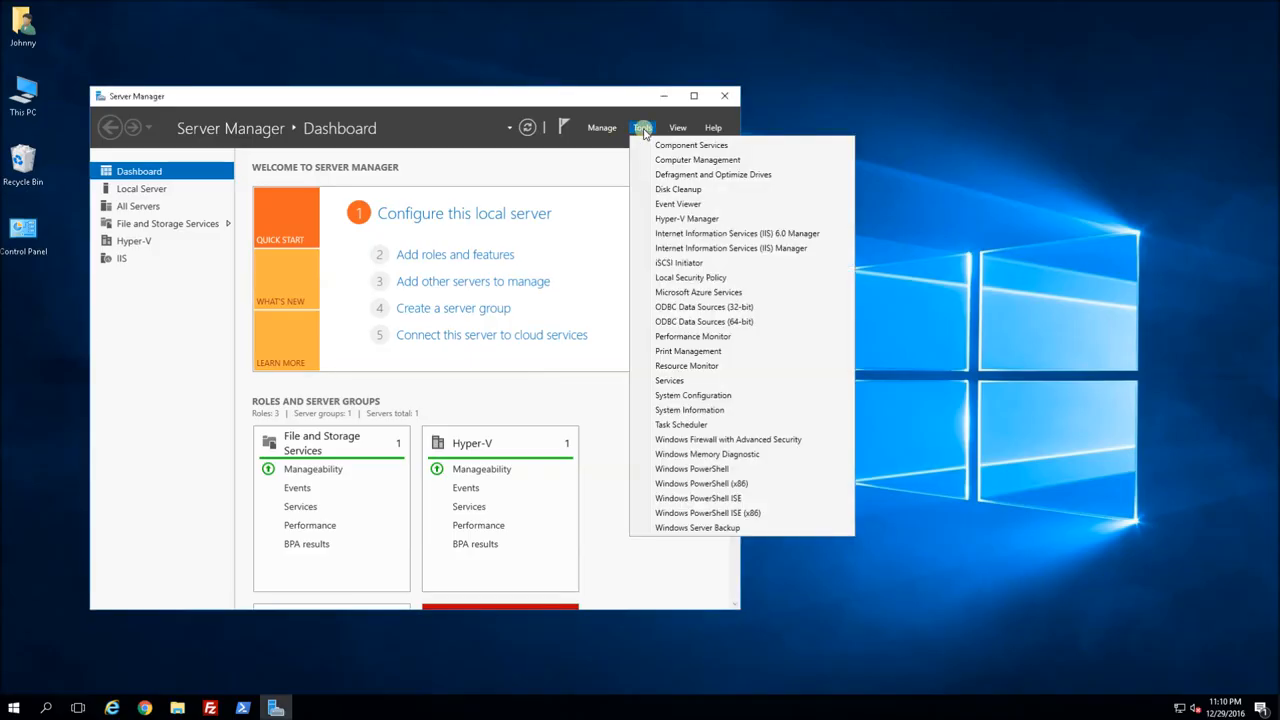
{"action": "left_click", "coordinate": [714, 219]}
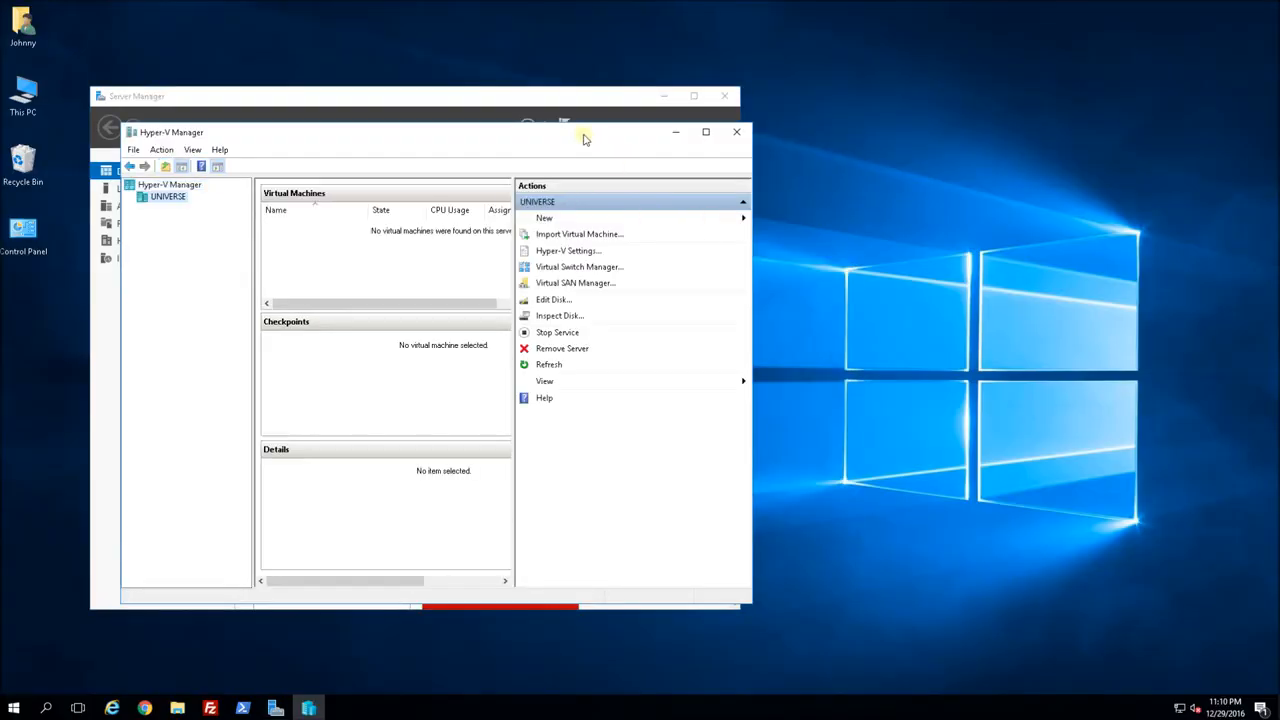
{"action": "left_click_drag", "start_coordinate": [580, 137], "coordinate": [750, 42]}
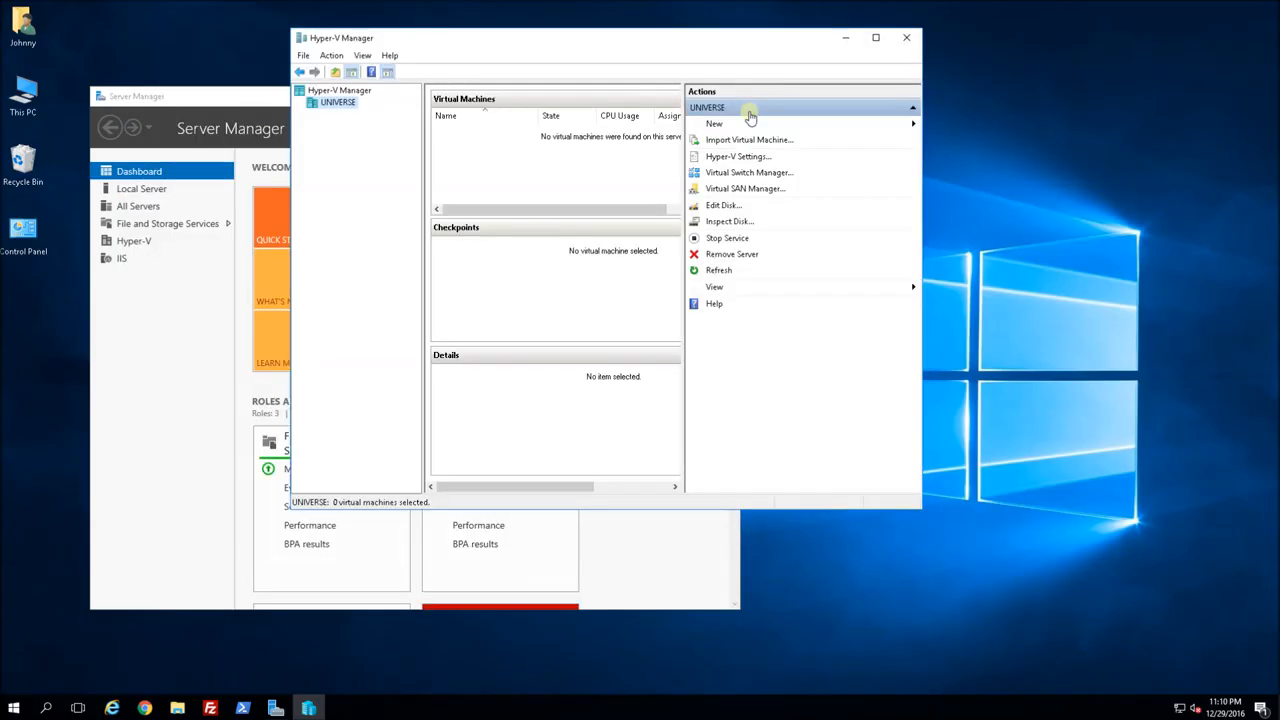
{"action": "left_click", "coordinate": [337, 92]}
{"action": "left_click", "coordinate": [338, 104]}
{"action": "left_click", "coordinate": [752, 174]}
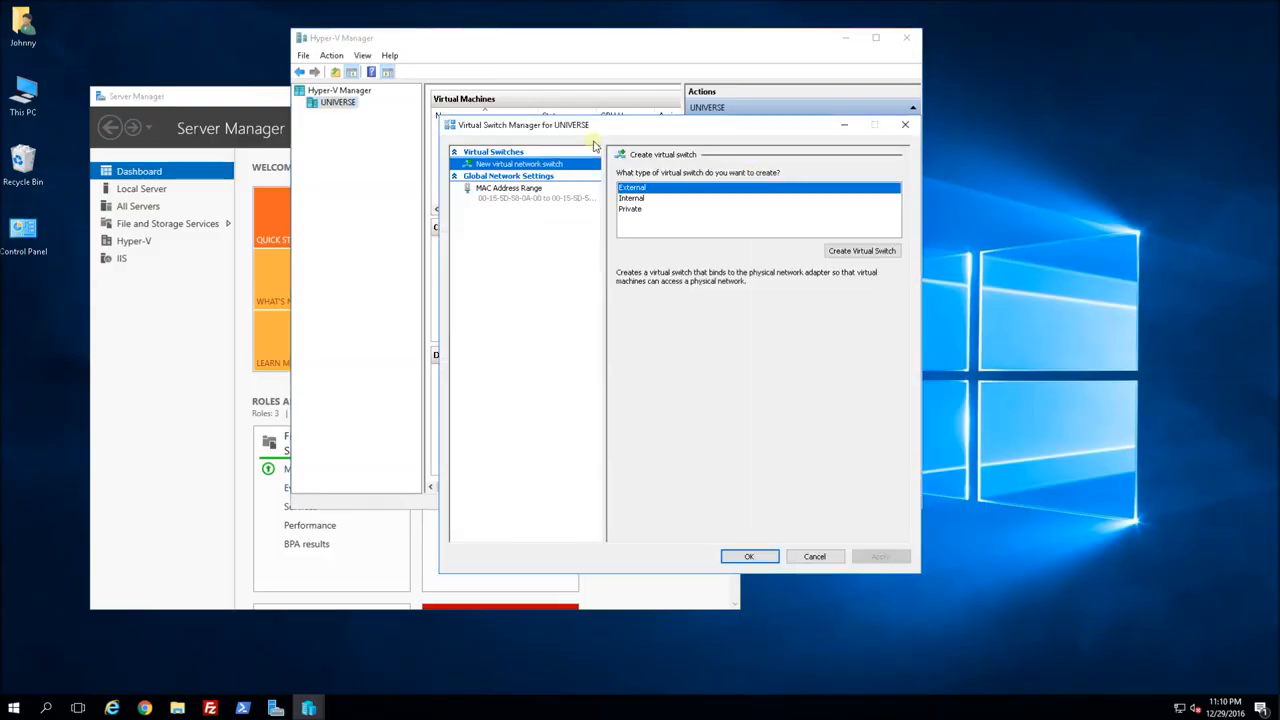
{"action": "left_click_drag", "start_coordinate": [588, 128], "coordinate": [497, 190]}
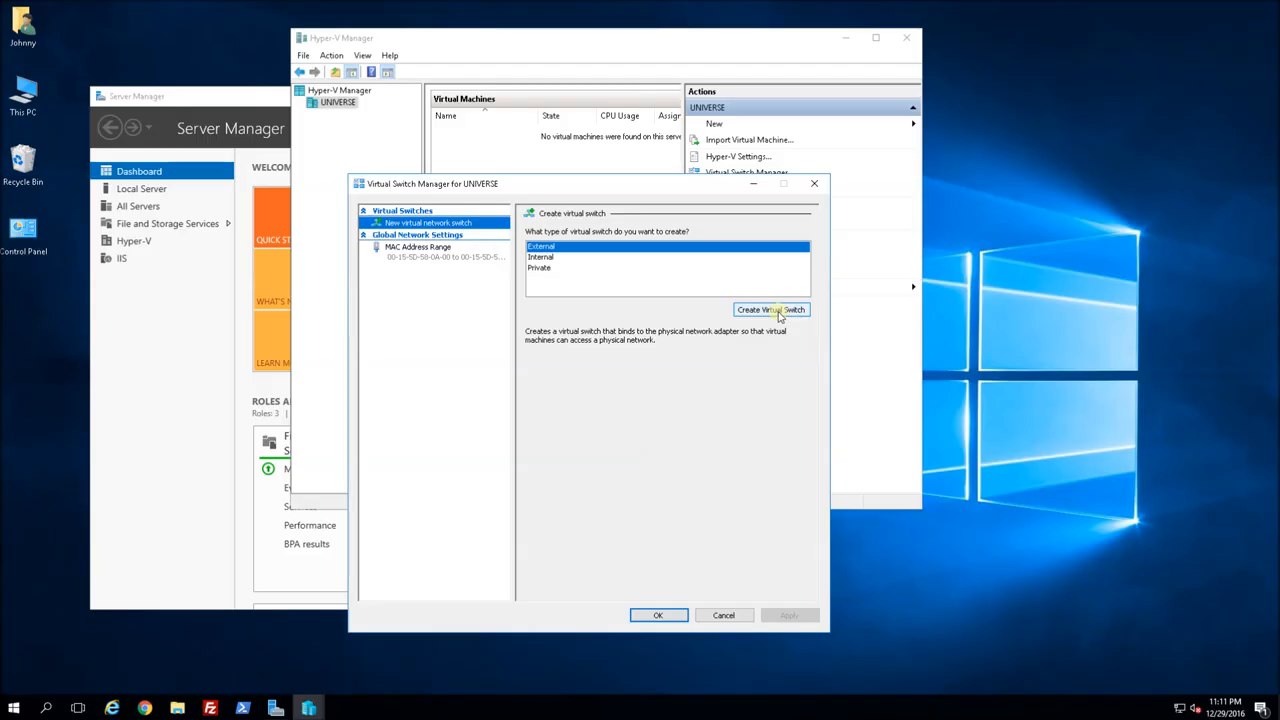
Create an external virtual switch and name it HyperV External Virtual Switch
{"action": "left_click", "coordinate": [771, 310]}
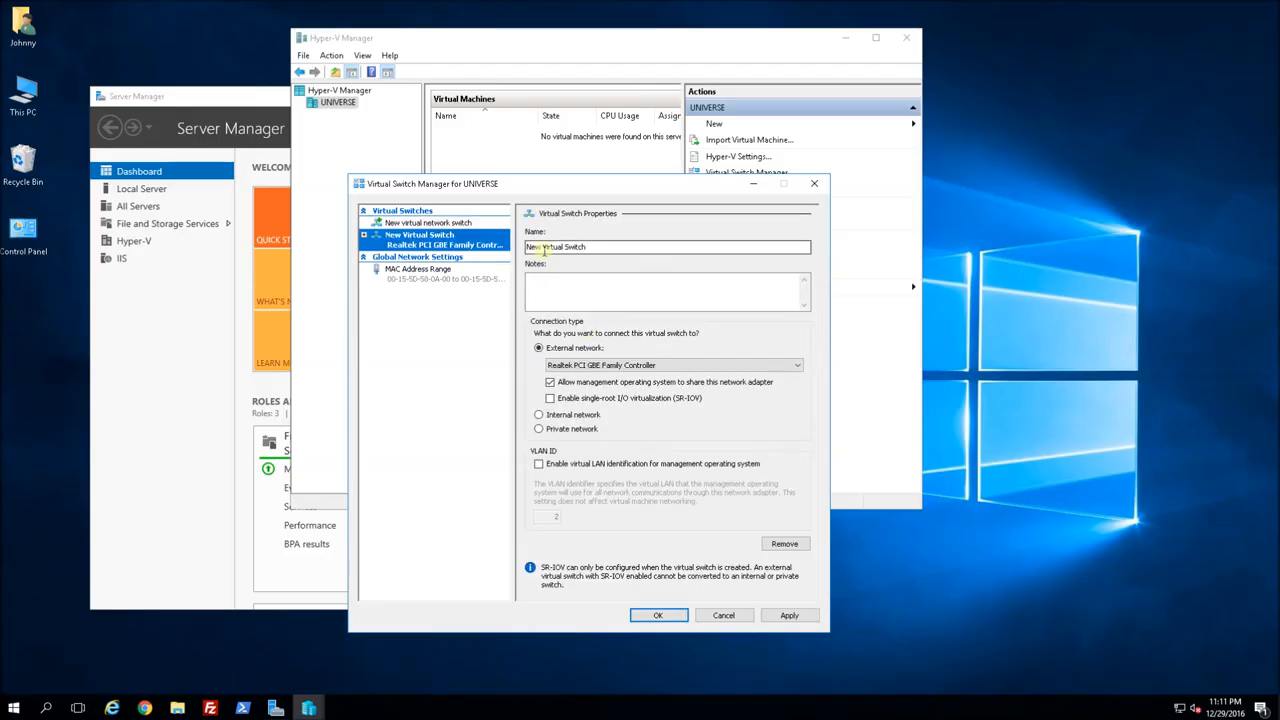
{"action": "double_click", "coordinate": [545, 247]}
{"action": "type", "text": "HyperV"}
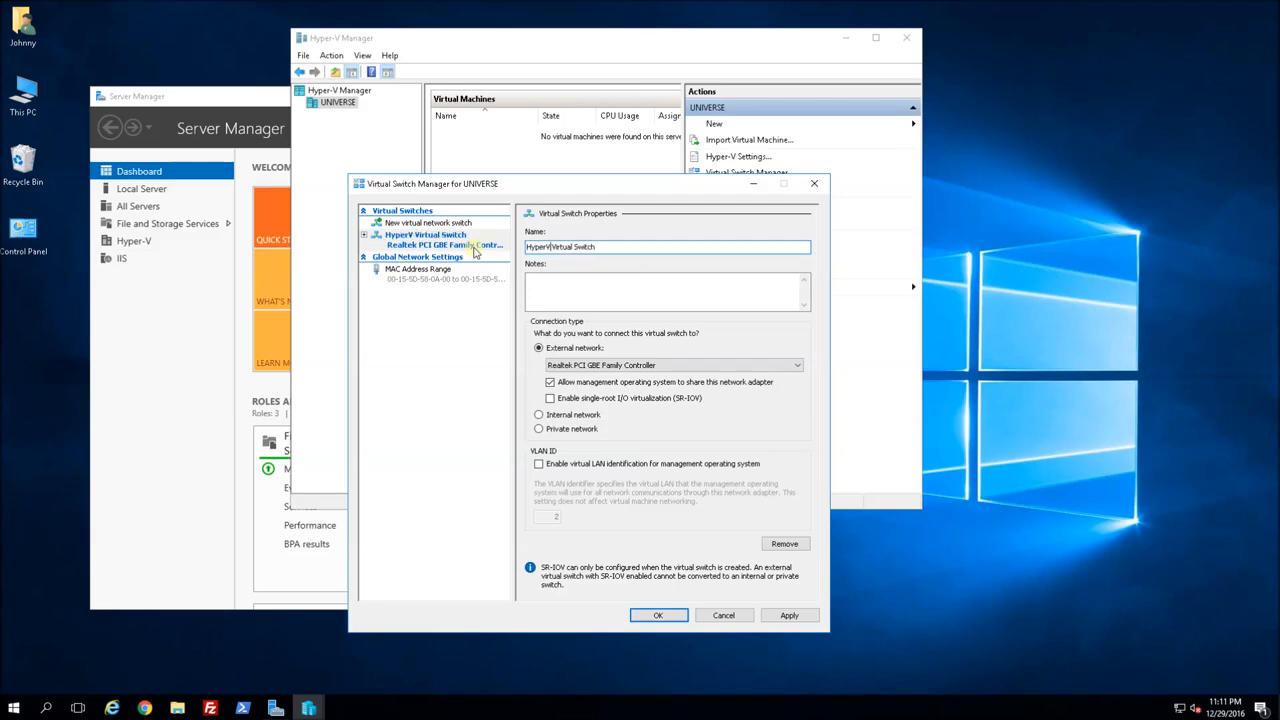
{"action": "type", "text": " External"}
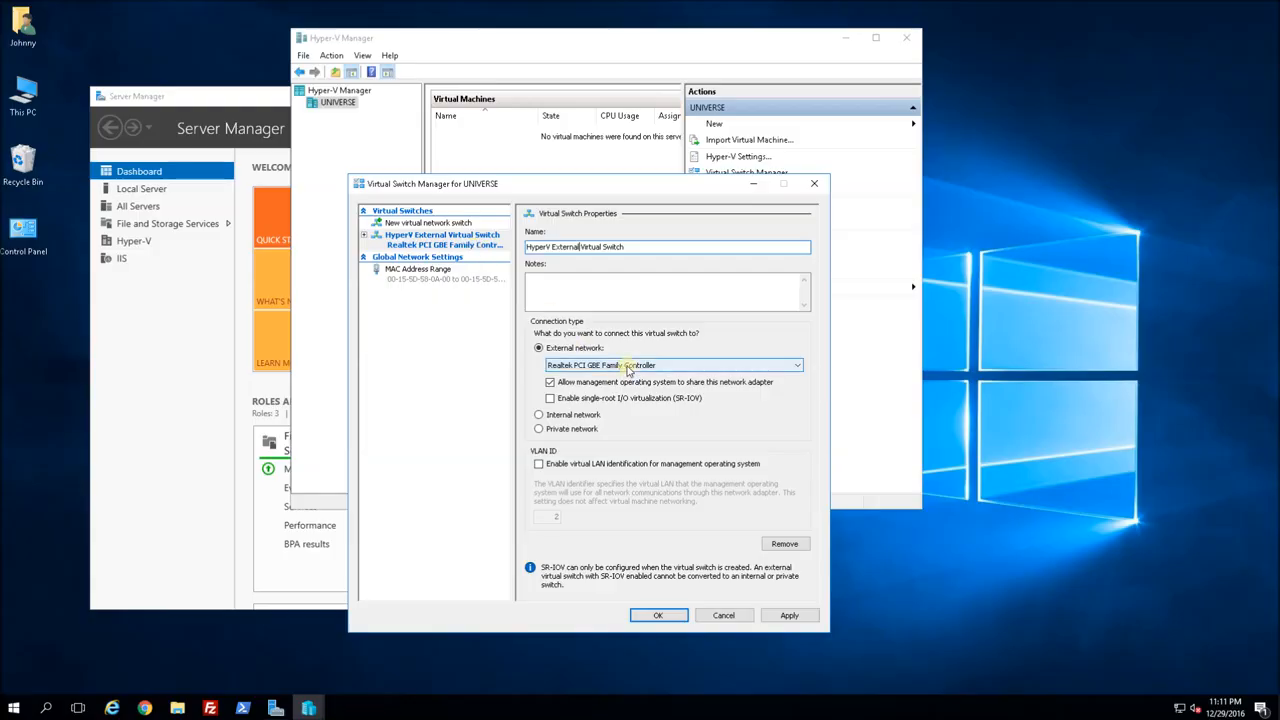
Bind the external switch to the Realtek PCI GBE Family Controller, apply the networking changes and close the Virtual Switch Manager
{"action": "left_click", "coordinate": [727, 368]}
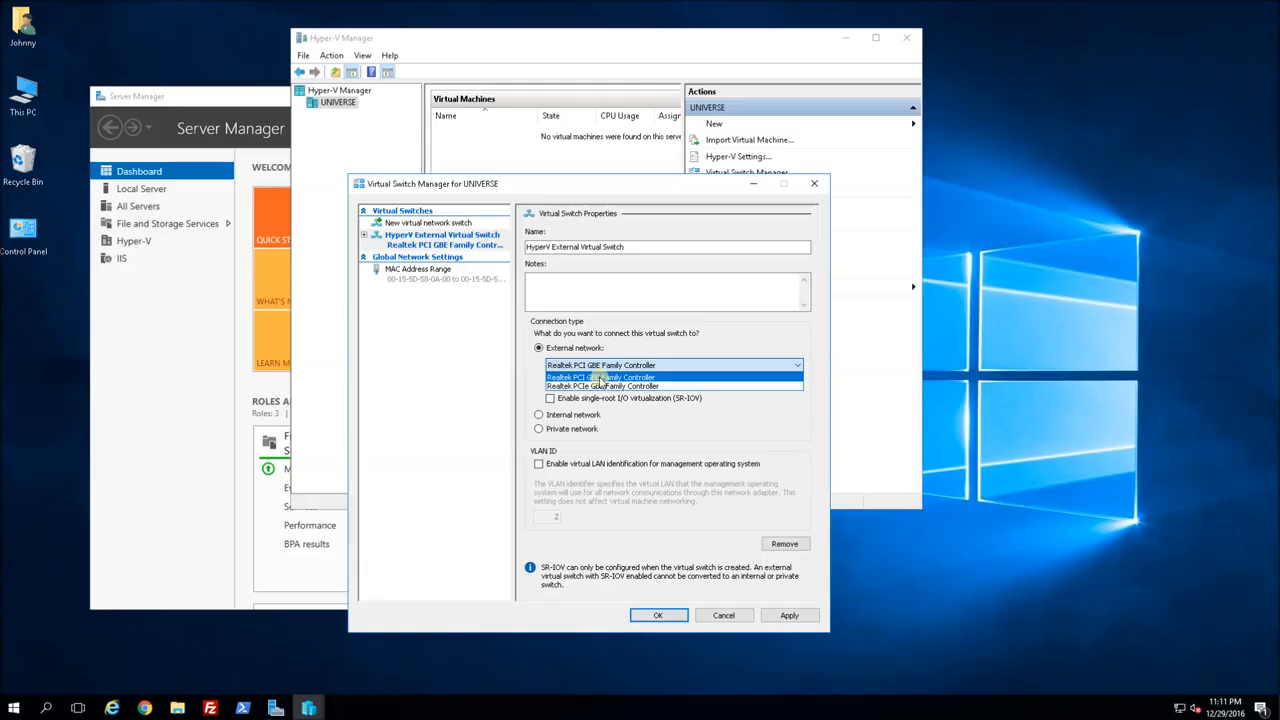
{"action": "left_click", "coordinate": [600, 378]}
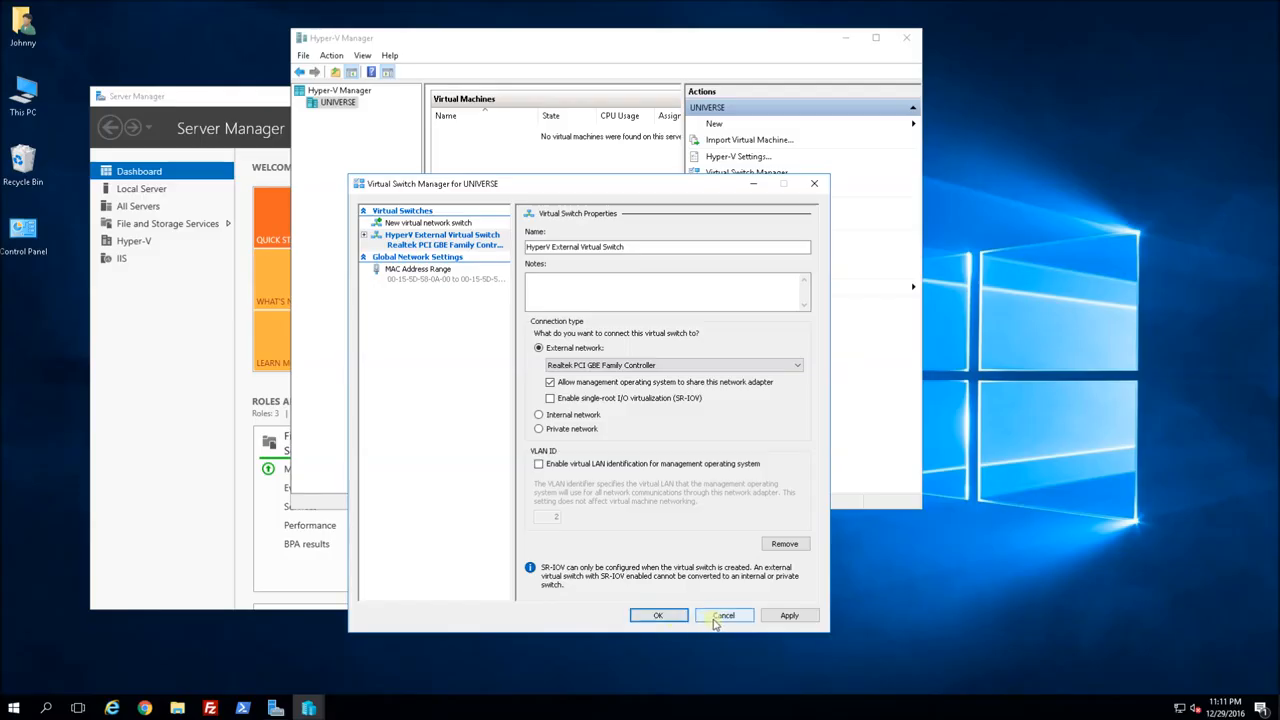
{"action": "left_click", "coordinate": [660, 616]}
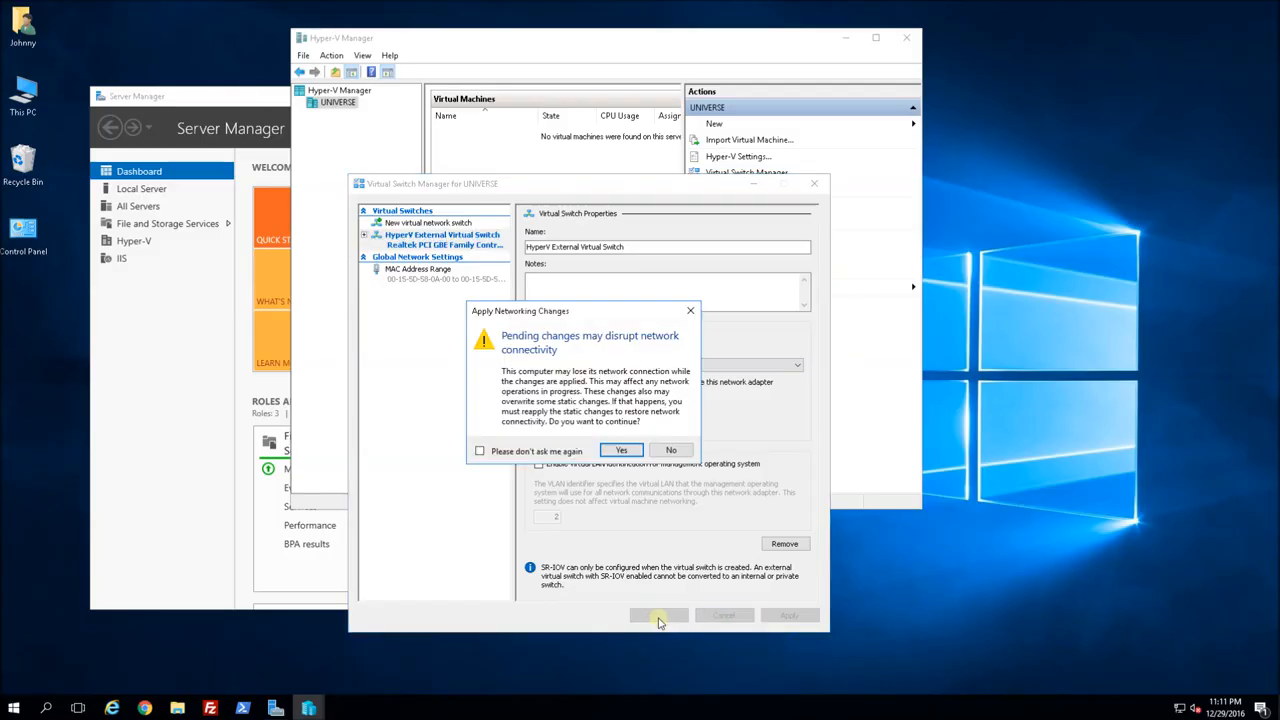
{"action": "left_click", "coordinate": [616, 451]}
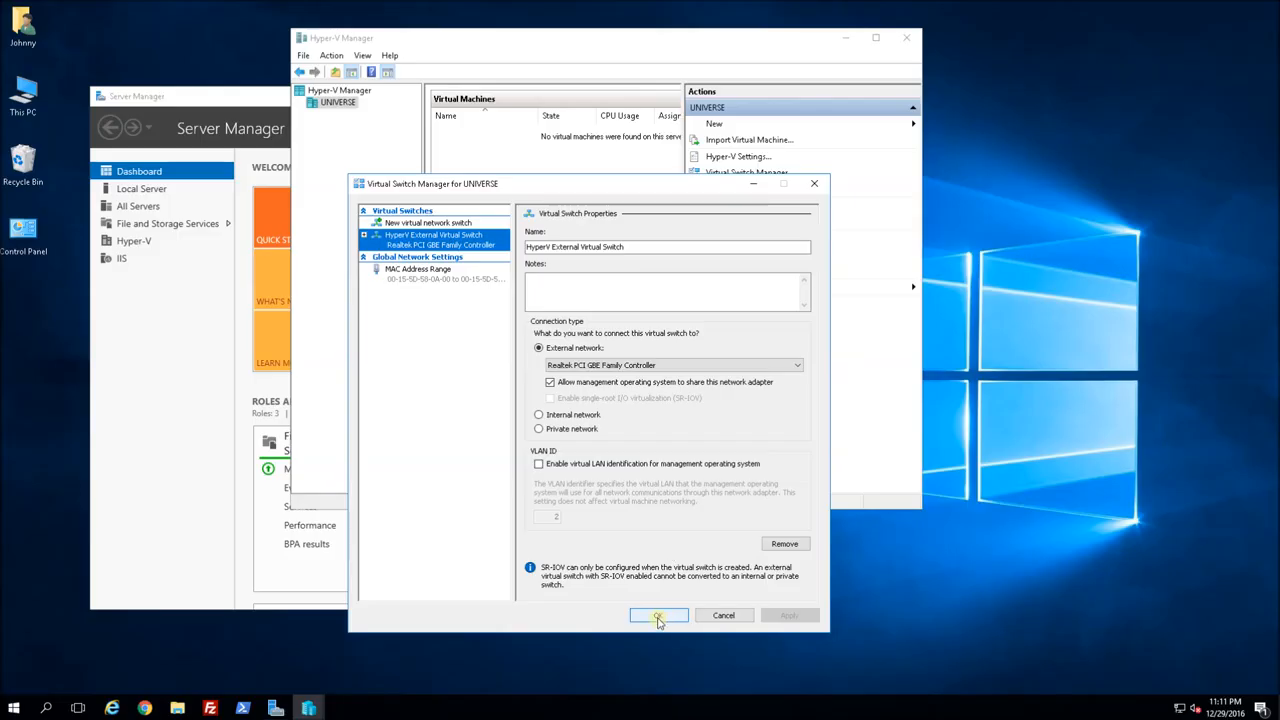
{"action": "left_click", "coordinate": [658, 616]}
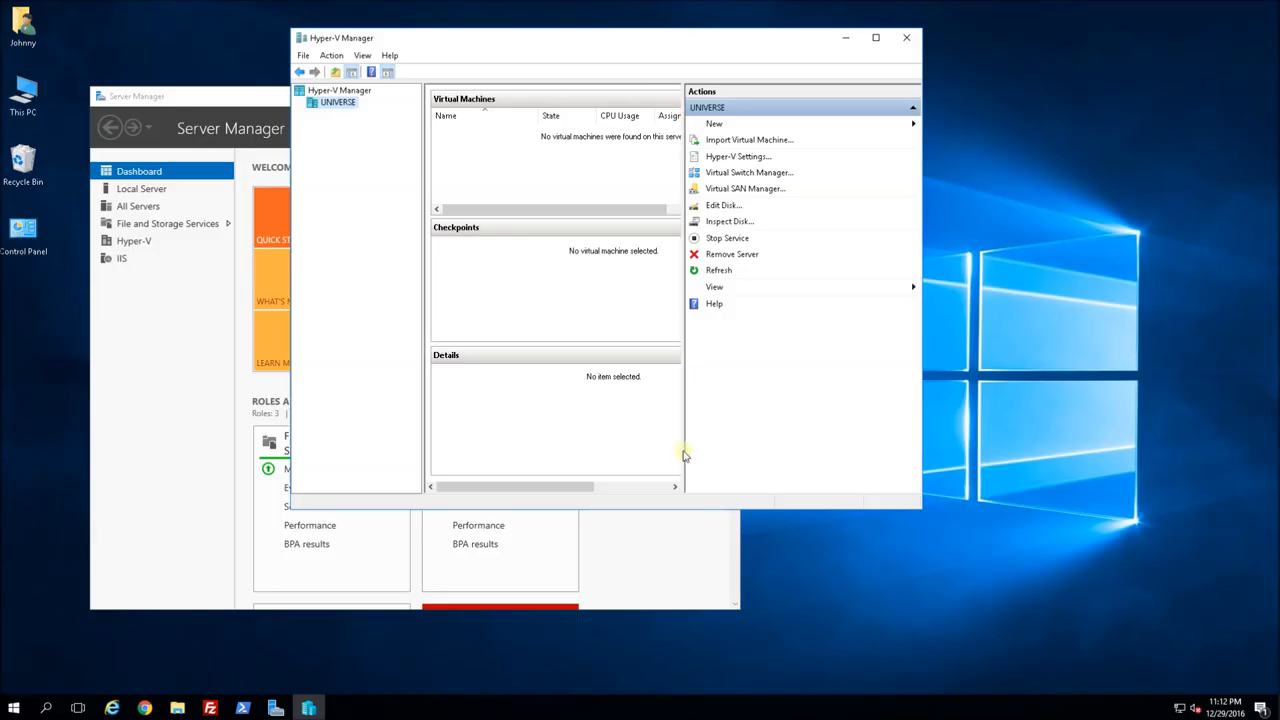
Examine the physical Ethernet adapter and the vEthernet (HyperV External Virtual Switch) adapter in Network Connections, and return to Hyper-V Manager
{"action": "left_click_drag", "start_coordinate": [929, 261], "coordinate": [1031, 255]}
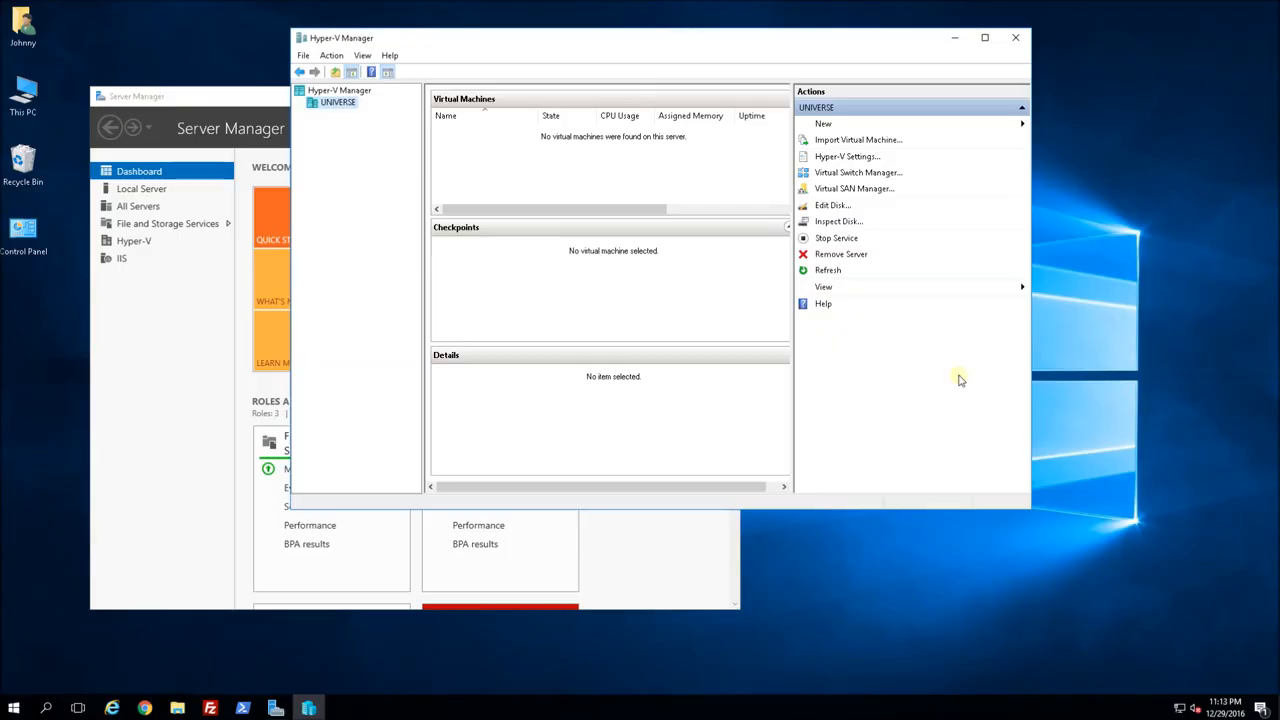
{"action": "right_click", "coordinate": [1183, 710]}
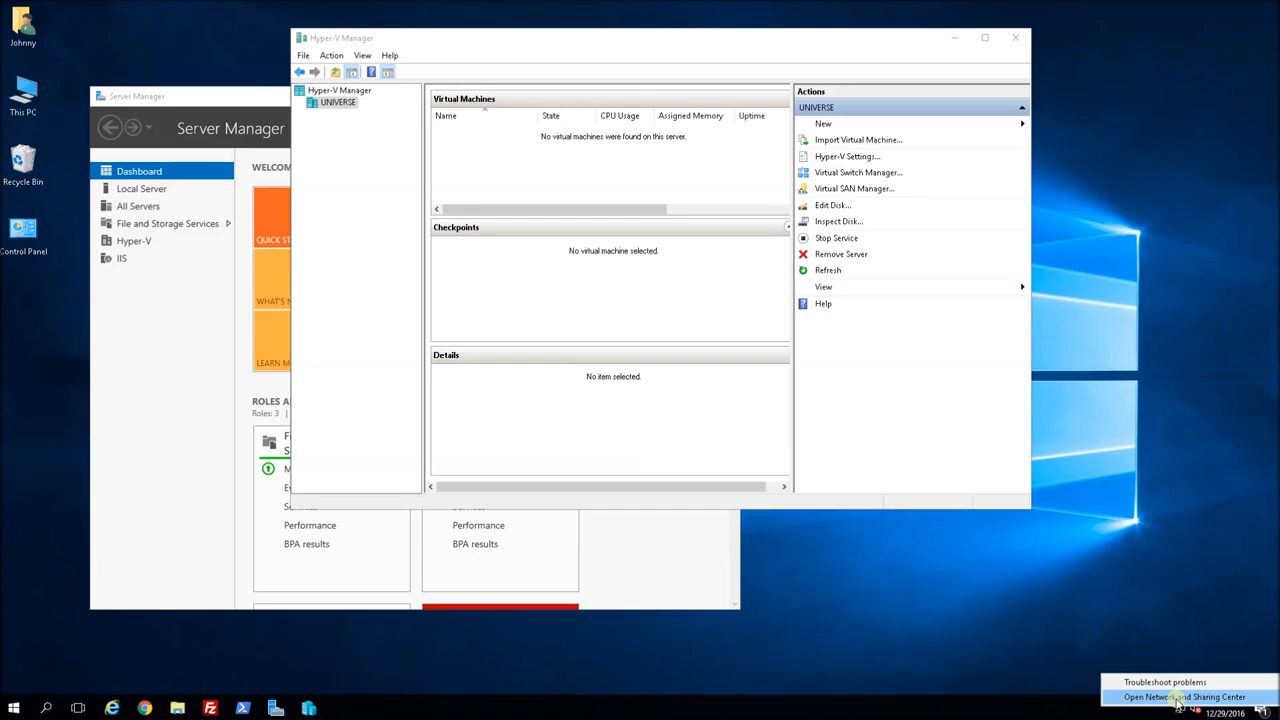
{"action": "left_click", "coordinate": [1200, 697]}
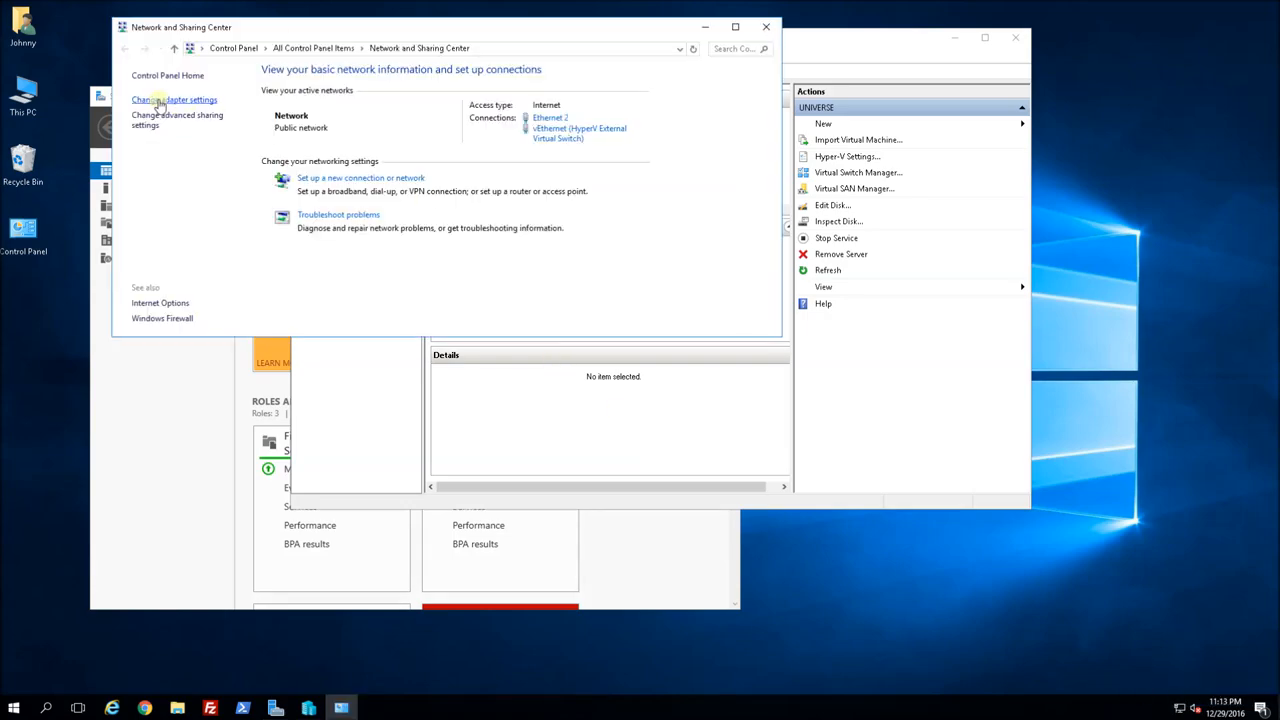
{"action": "left_click", "coordinate": [157, 101]}
{"action": "left_click", "coordinate": [538, 130]}
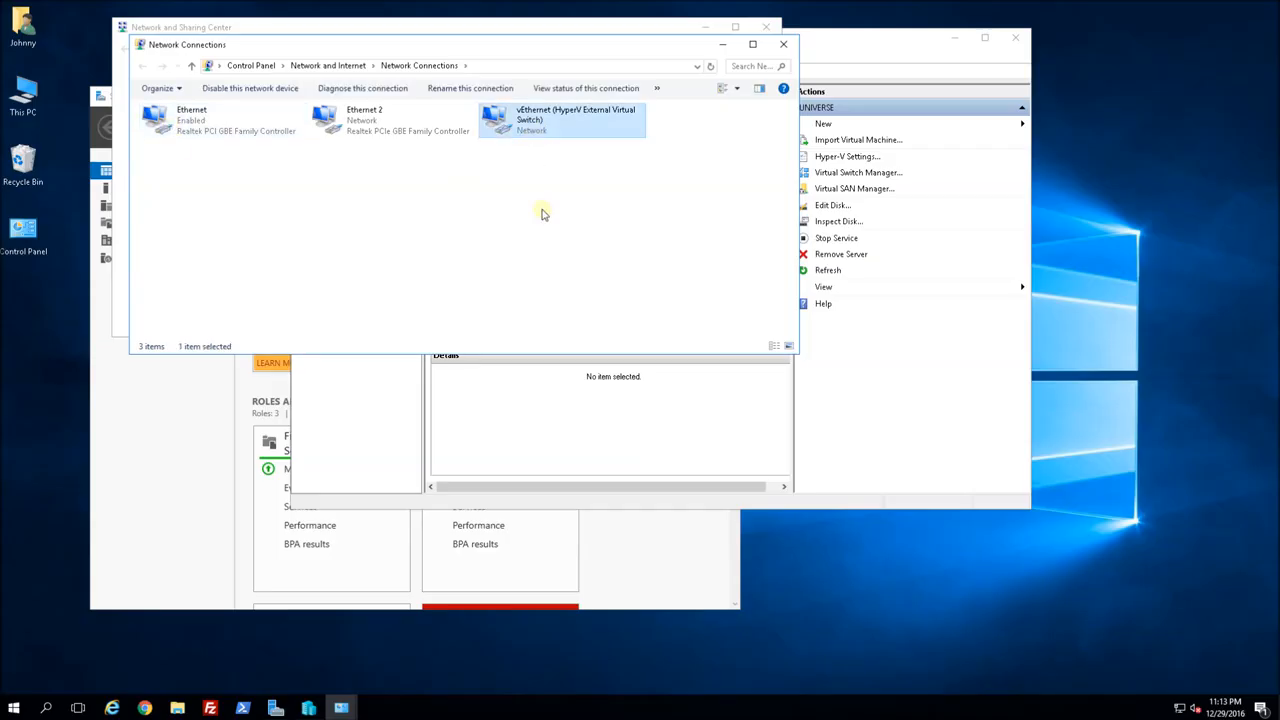
{"action": "left_click_drag", "start_coordinate": [543, 43], "coordinate": [426, 258]}
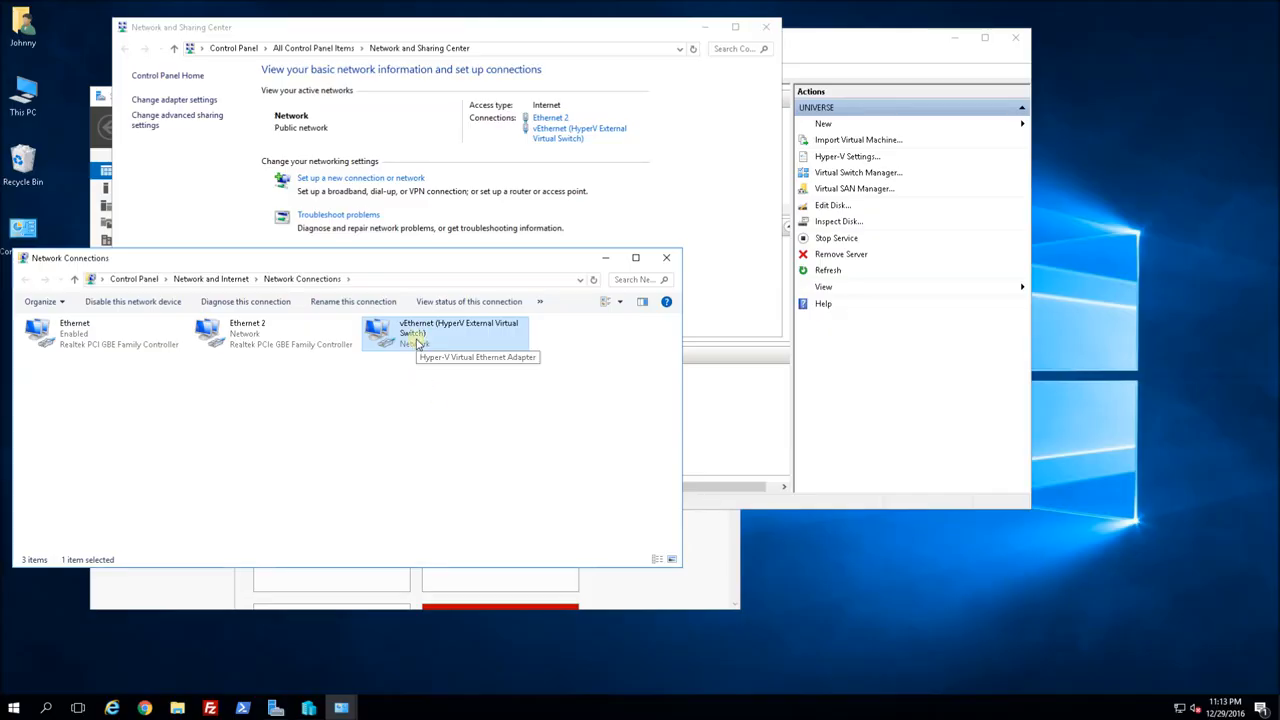
{"action": "left_click", "coordinate": [82, 336]}
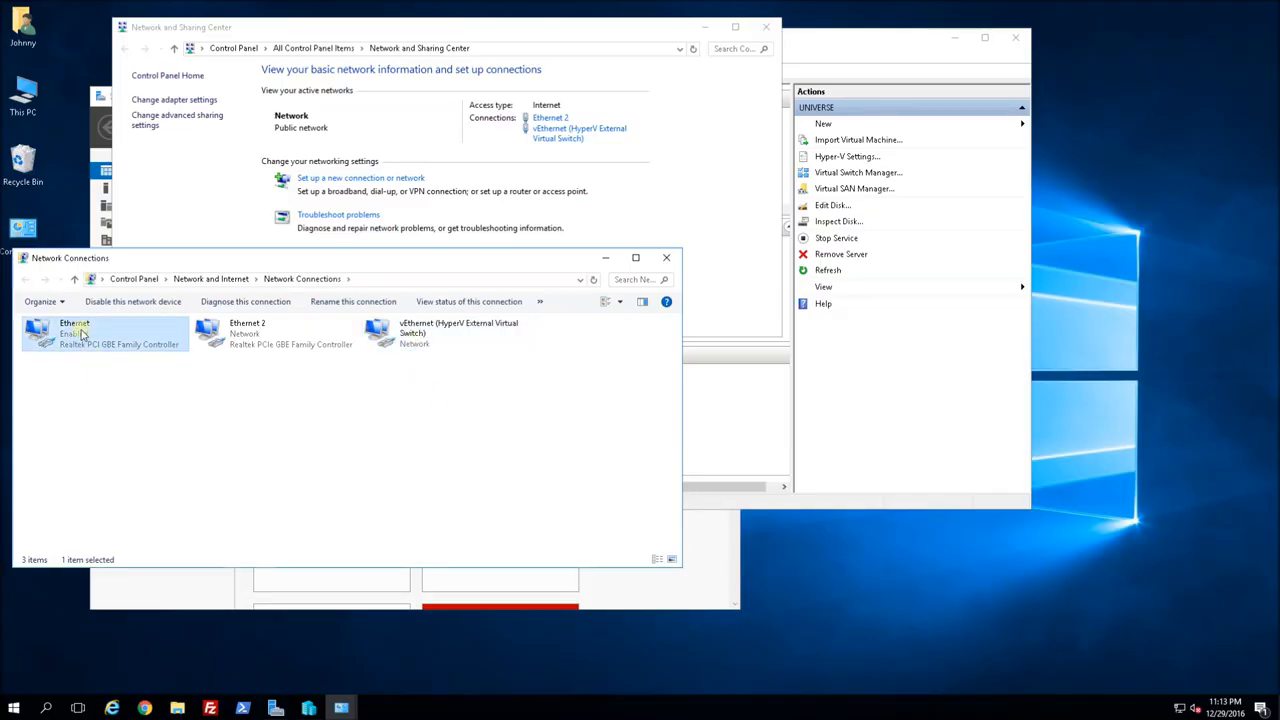
{"action": "left_click", "coordinate": [378, 332]}
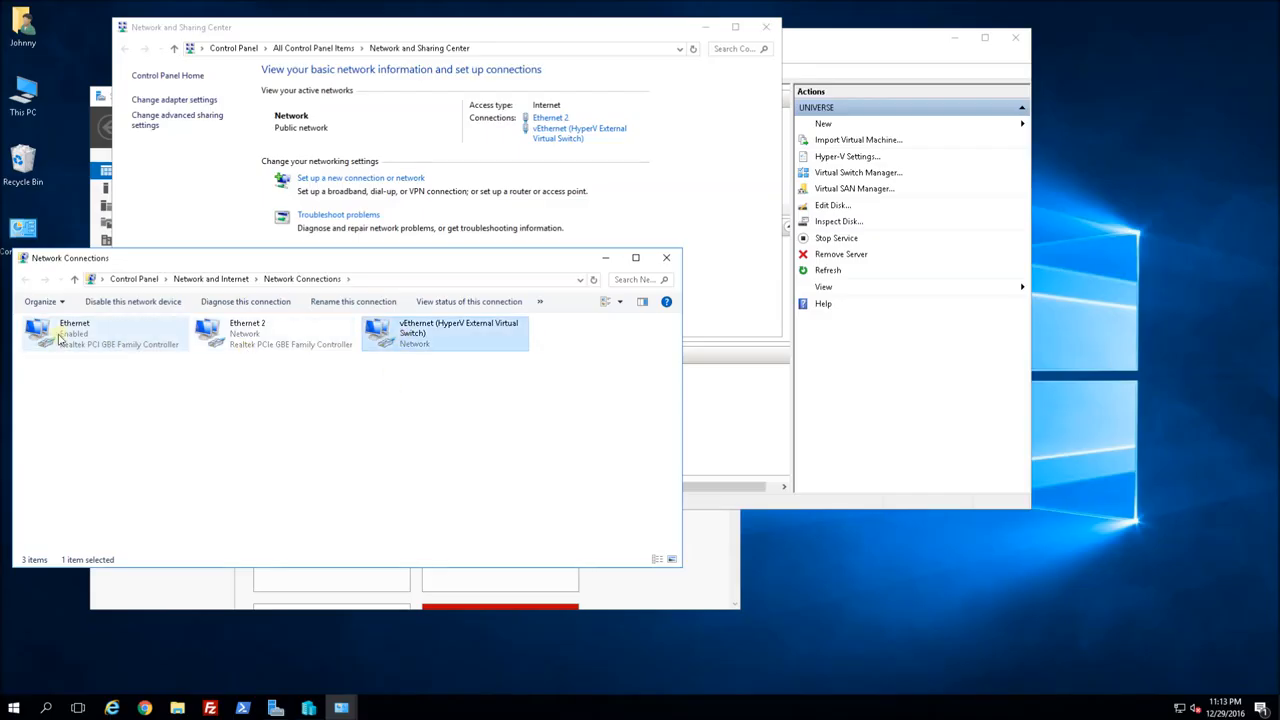
{"action": "left_click", "coordinate": [92, 350]}
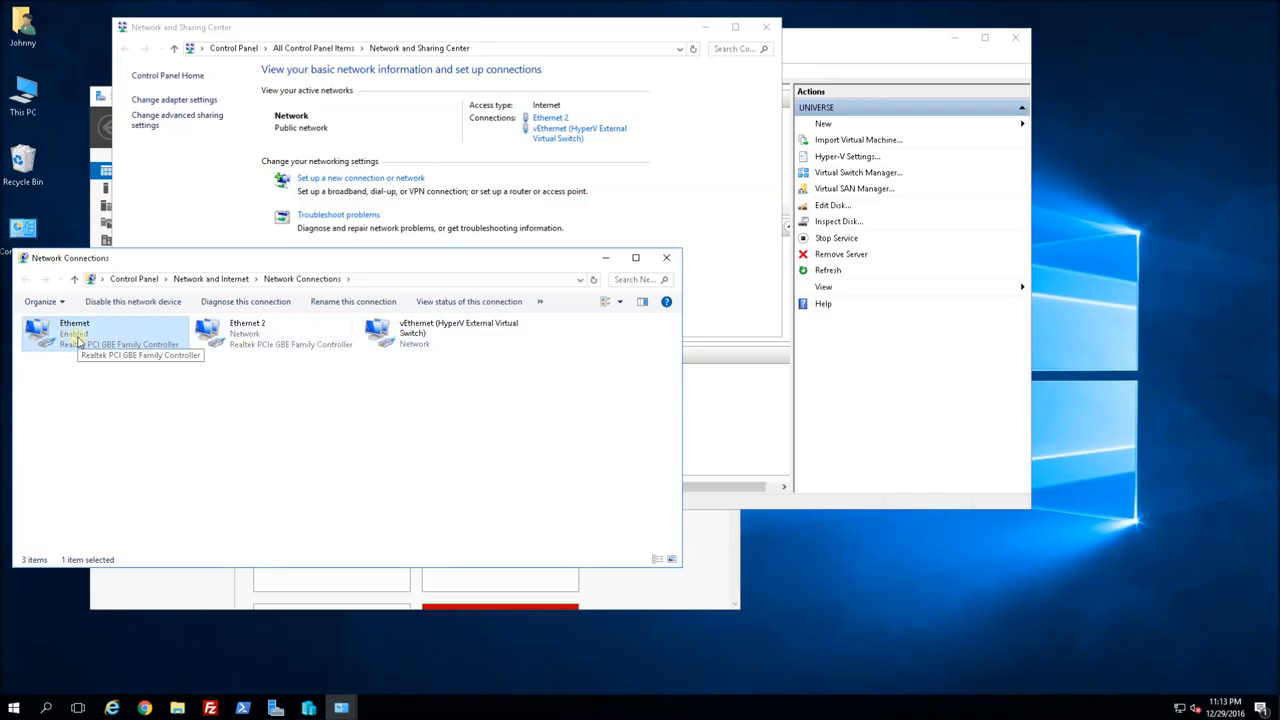
{"action": "left_click", "coordinate": [442, 342]}
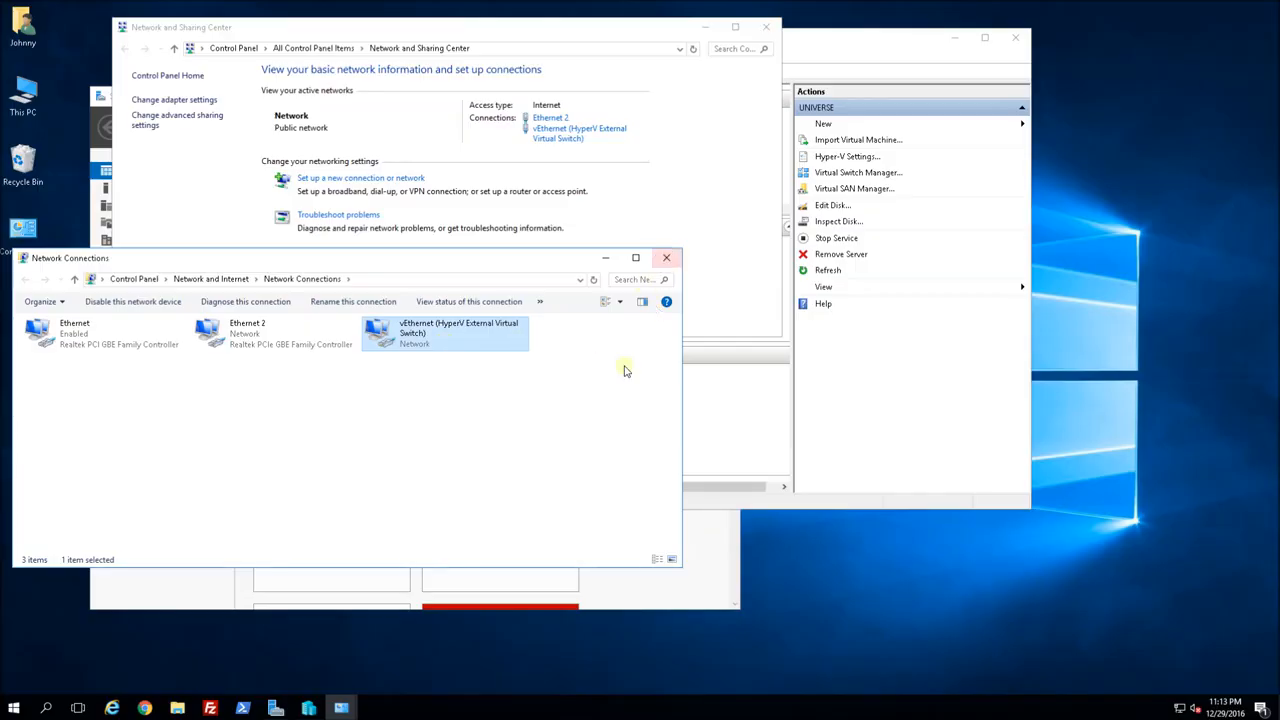
{"action": "left_click", "coordinate": [607, 263]}
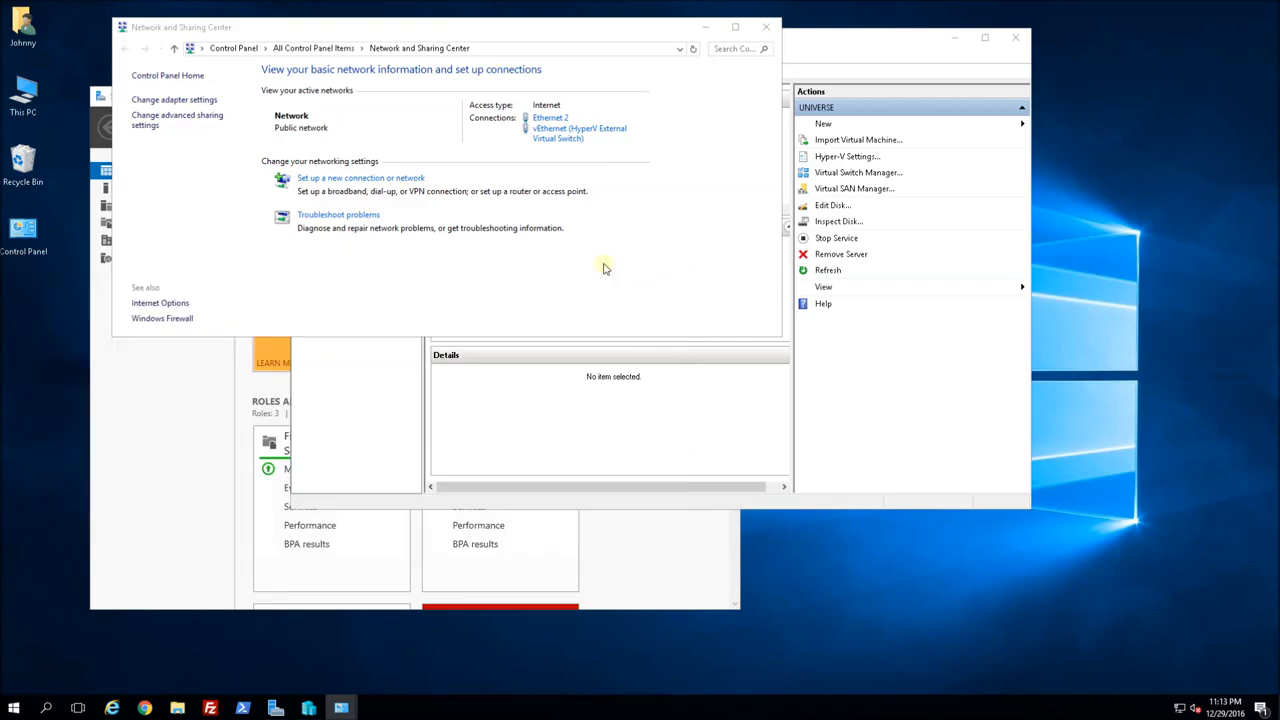
{"action": "left_click", "coordinate": [843, 414]}
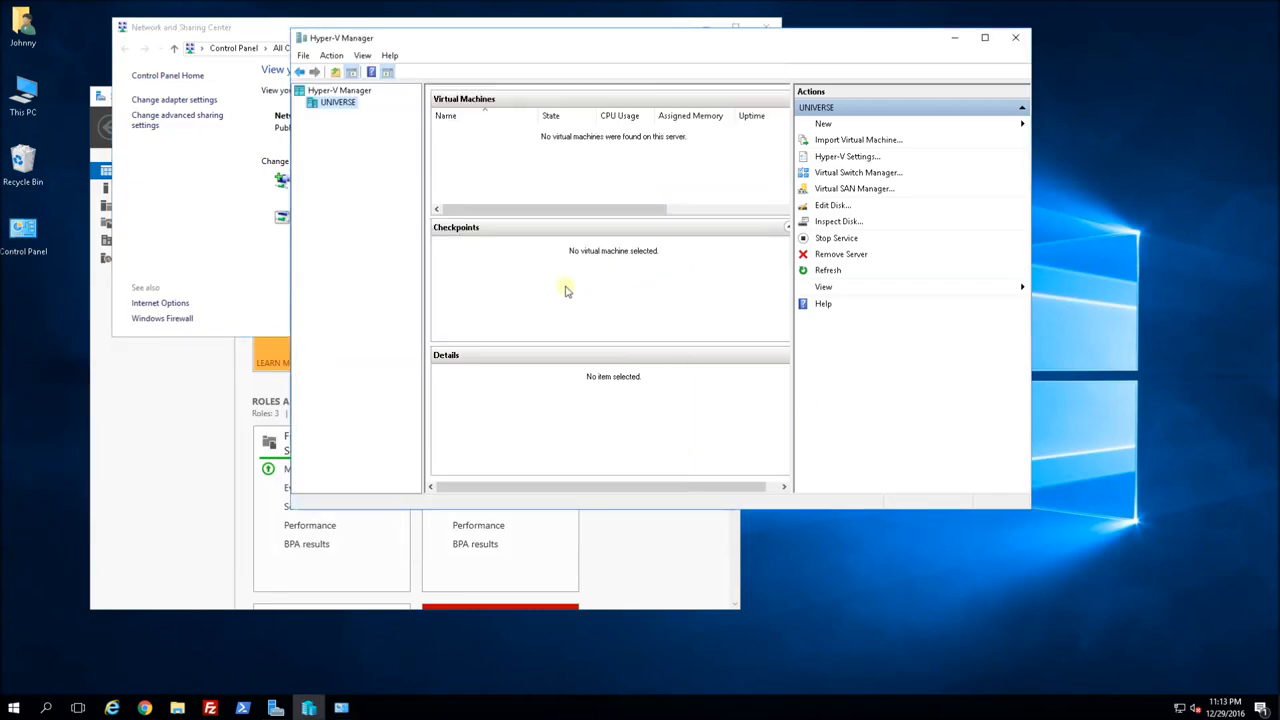
{"action": "left_click", "coordinate": [258, 260]}
{"action": "left_click", "coordinate": [766, 27]}
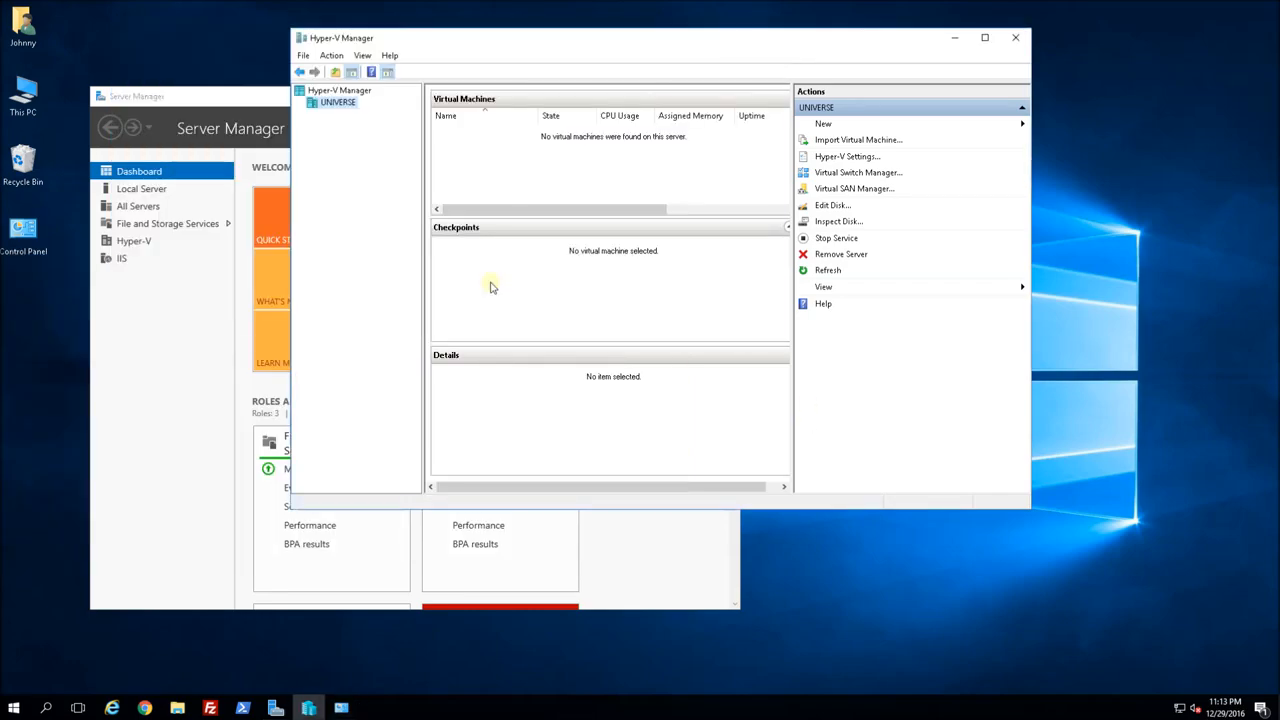
Start a new virtual machine on UNIVERSE, name it COBRA, keep the default storage location and choose Generation 1
{"action": "right_click", "coordinate": [333, 107]}
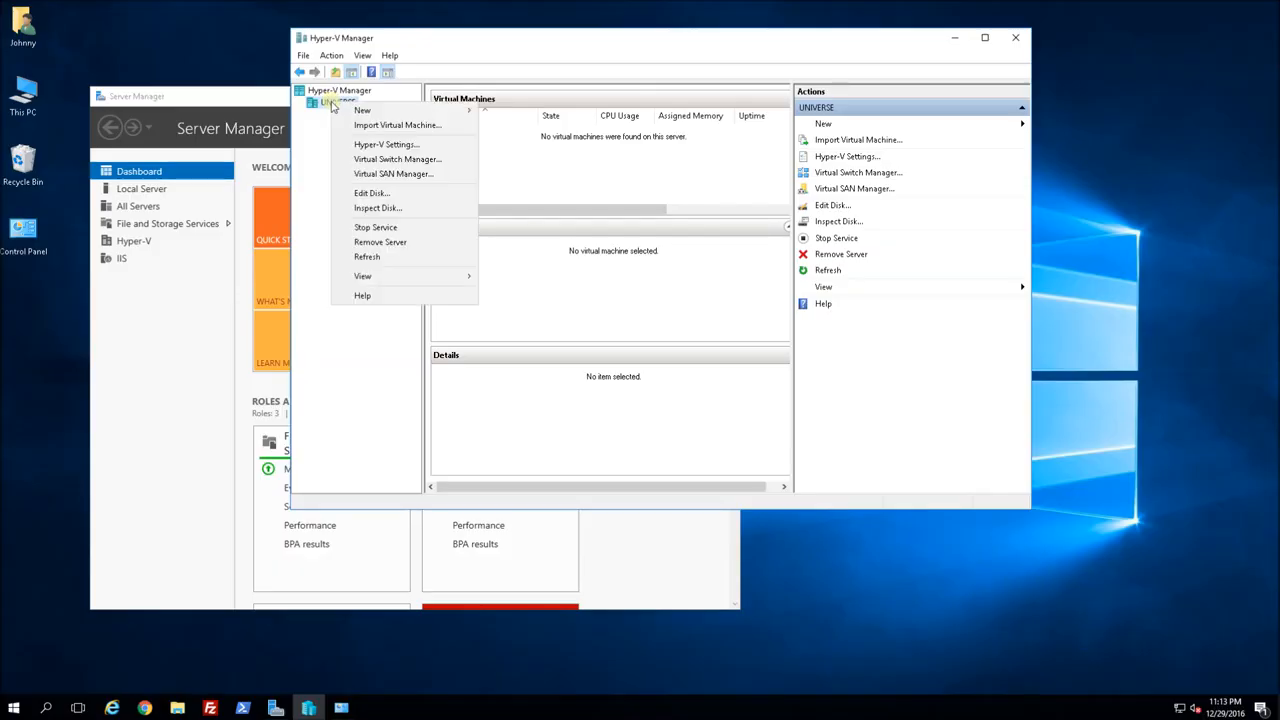
{"action": "mouse_move", "coordinate": [345, 109]}
{"action": "left_click", "coordinate": [510, 109]}
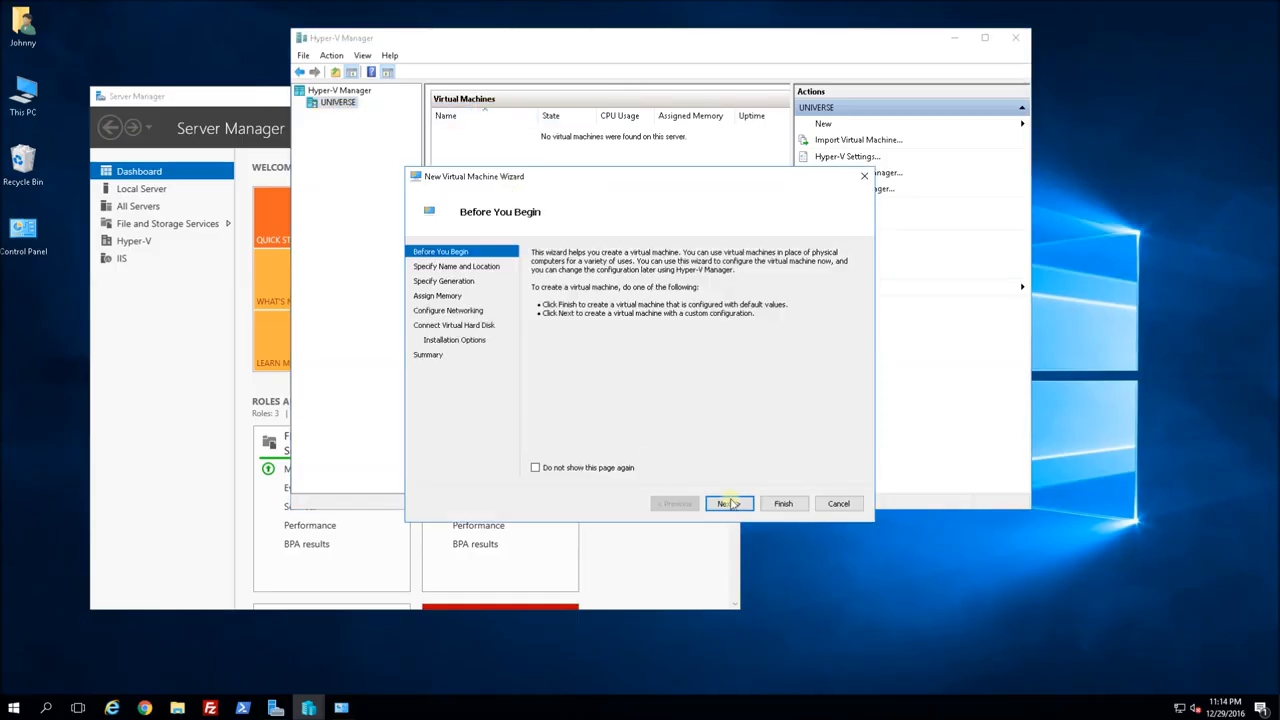
{"action": "left_click", "coordinate": [728, 504]}
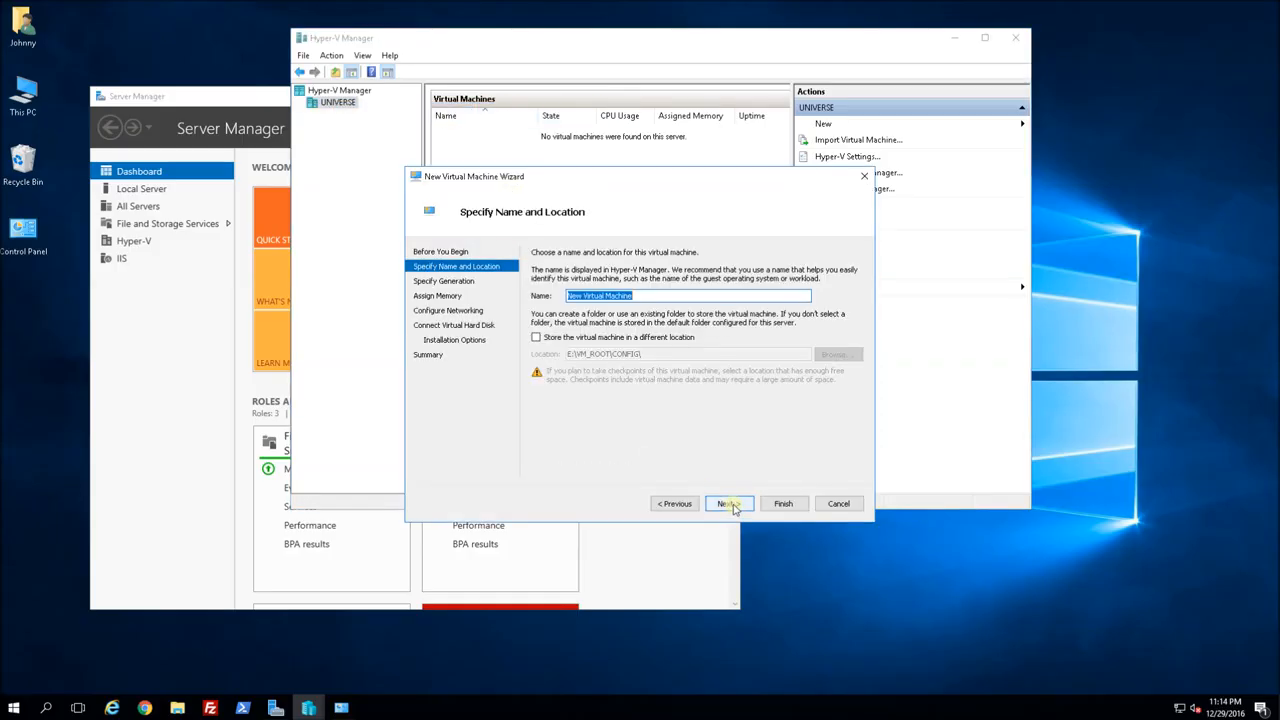
{"action": "type", "text": "COBRA"}
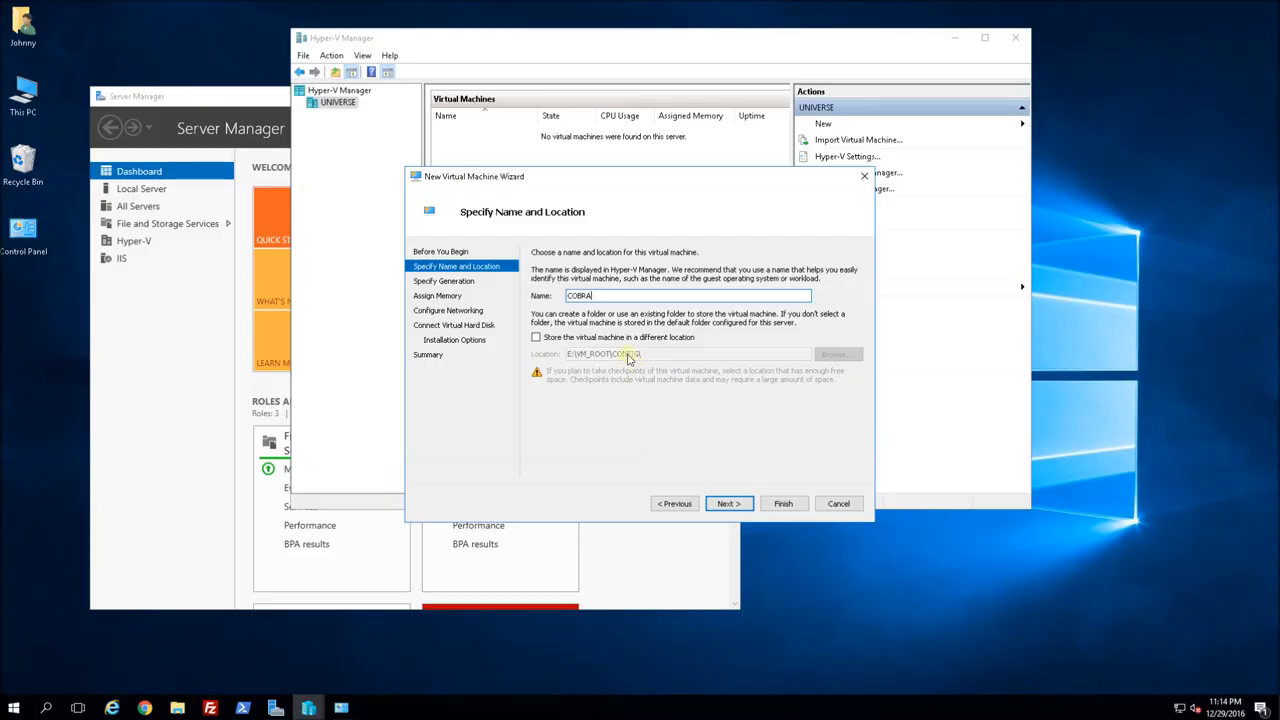
{"action": "left_click", "coordinate": [728, 504]}
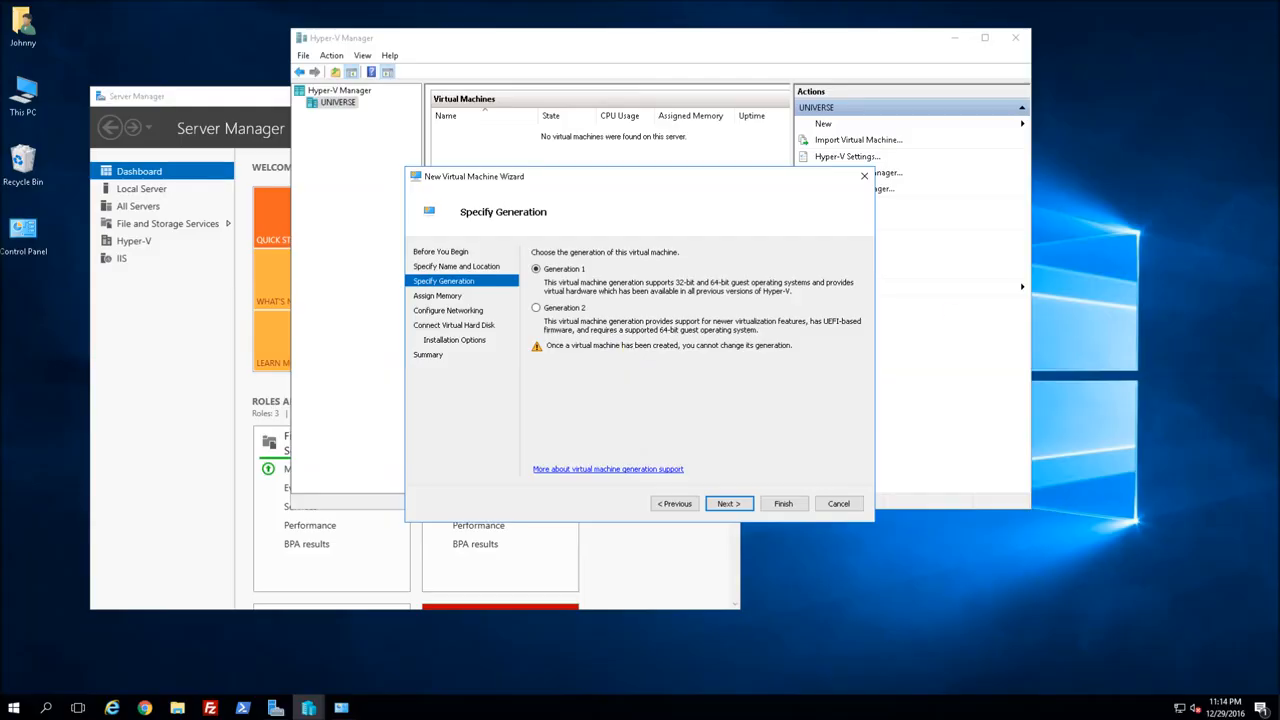
{"action": "left_click", "coordinate": [731, 504]}
Set the virtual machine's startup memory to 4096 MB and enable Dynamic Memory
{"action": "left_click", "coordinate": [600, 286]}
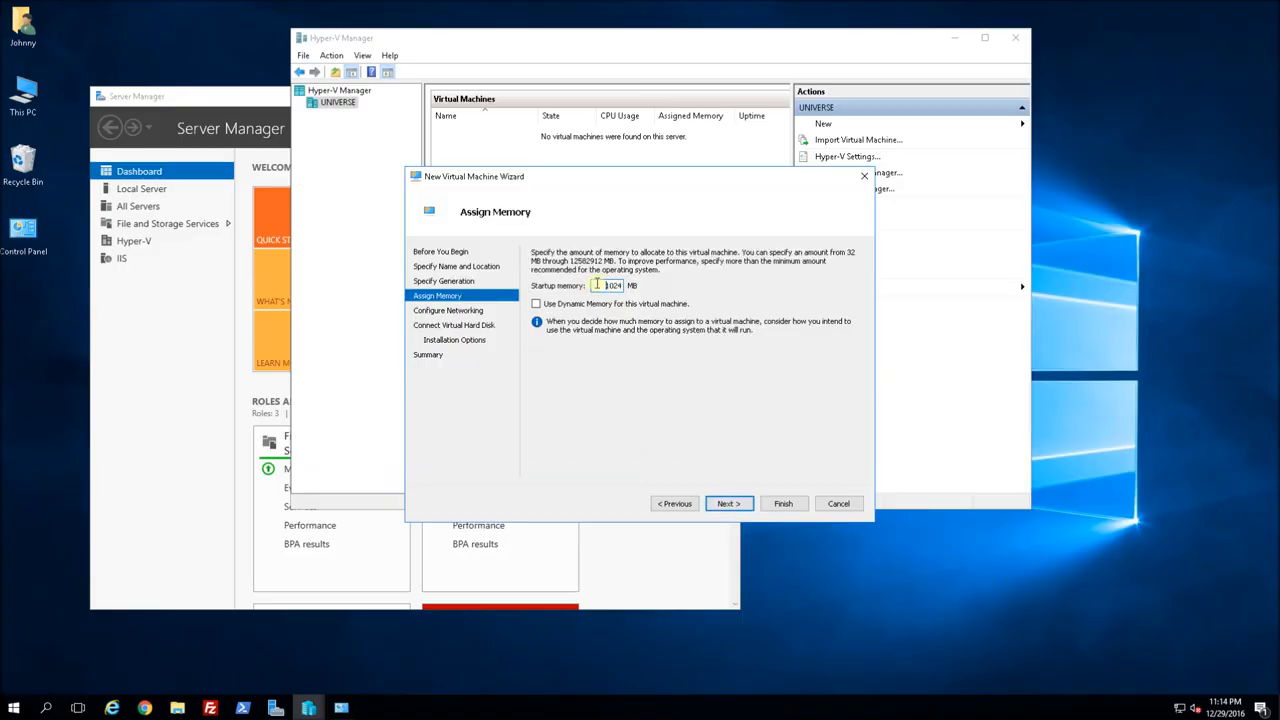
{"action": "type", "text": "4"}
{"action": "key", "text": "Right"}
{"action": "key", "text": "Delete"}
{"action": "key", "text": "Delete"}
{"action": "type", "text": "96"}
{"action": "left_click", "coordinate": [536, 303]}
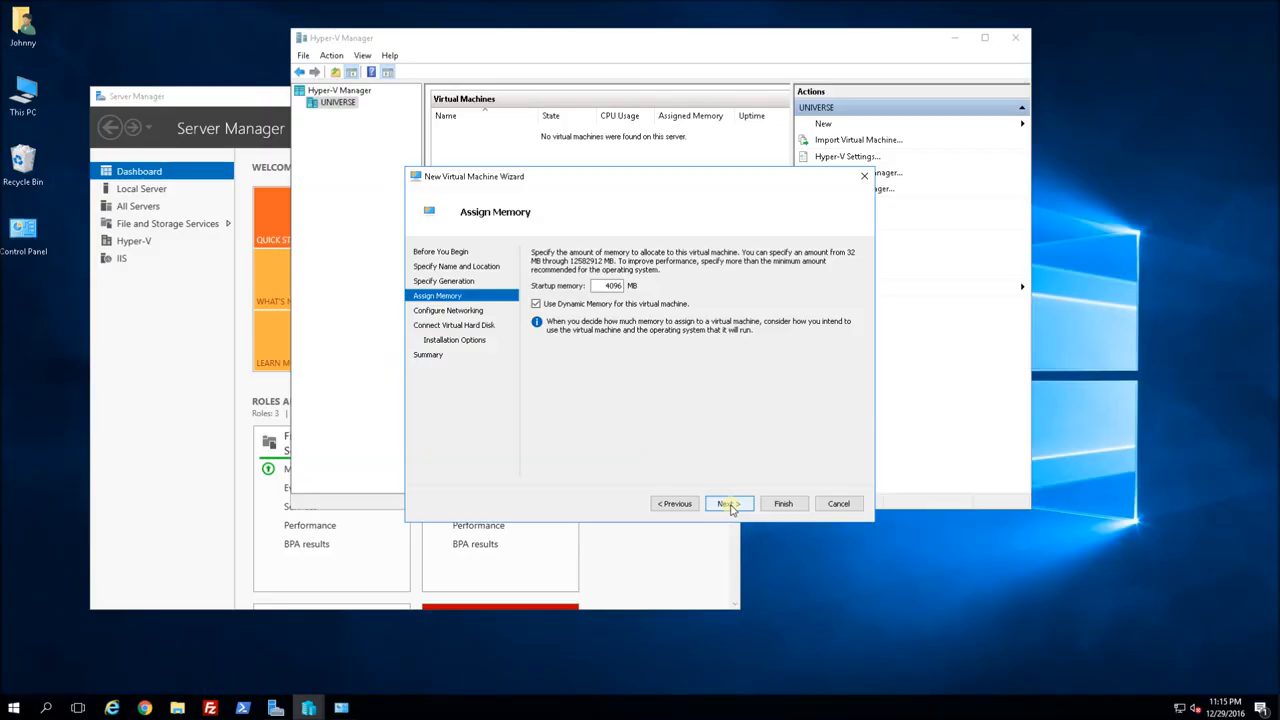
{"action": "double_click", "coordinate": [610, 286]}
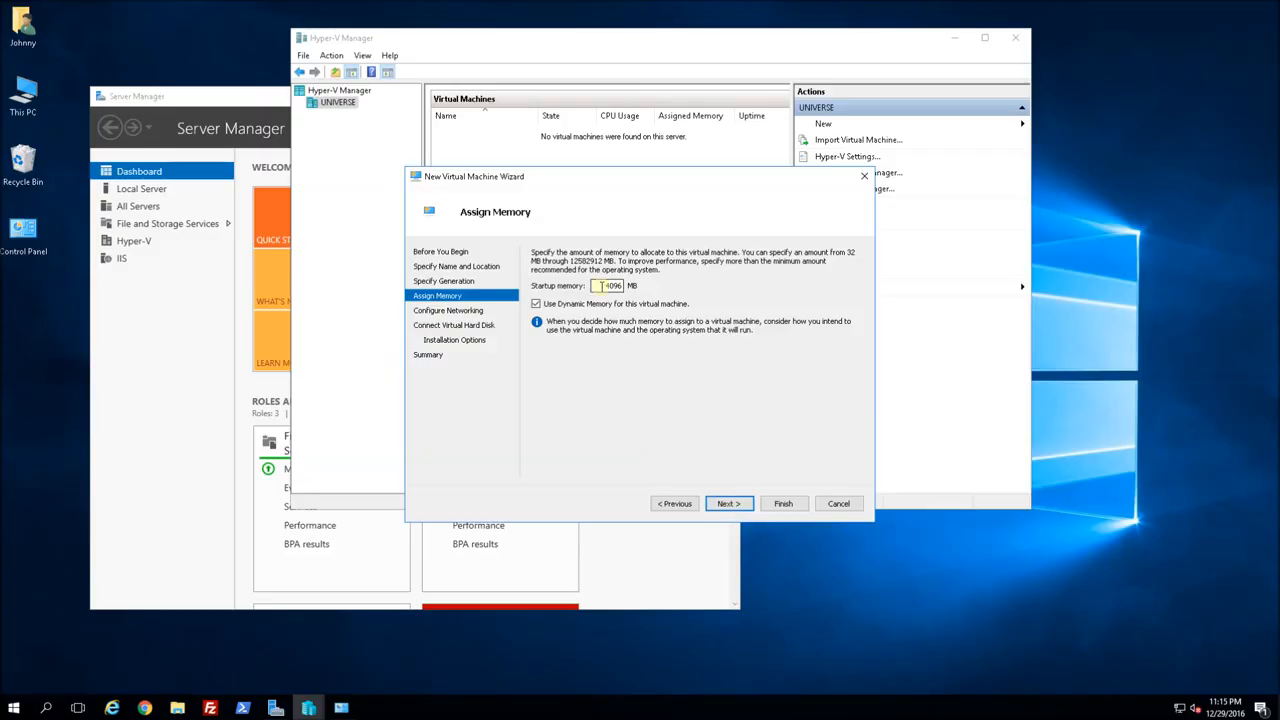
{"action": "left_click", "coordinate": [729, 505]}
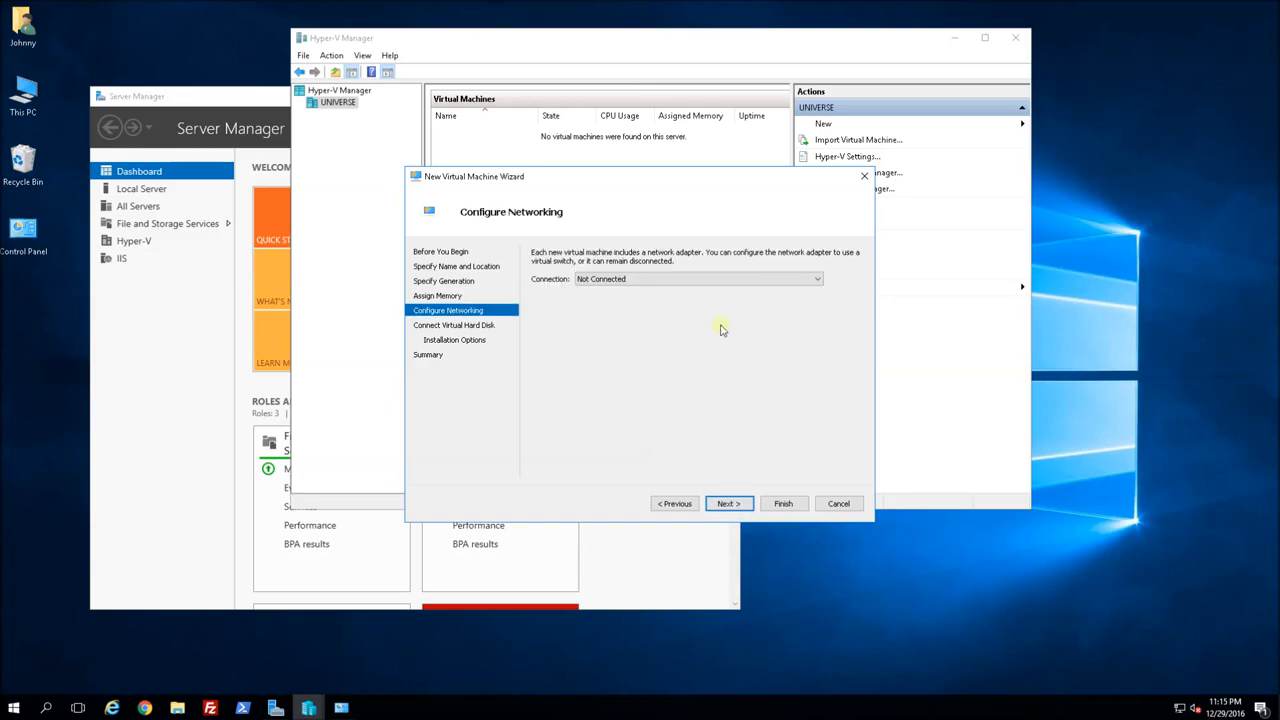
Connect the new virtual machine's network adapter to the HyperV External Virtual Switch
{"action": "left_click", "coordinate": [708, 281]}
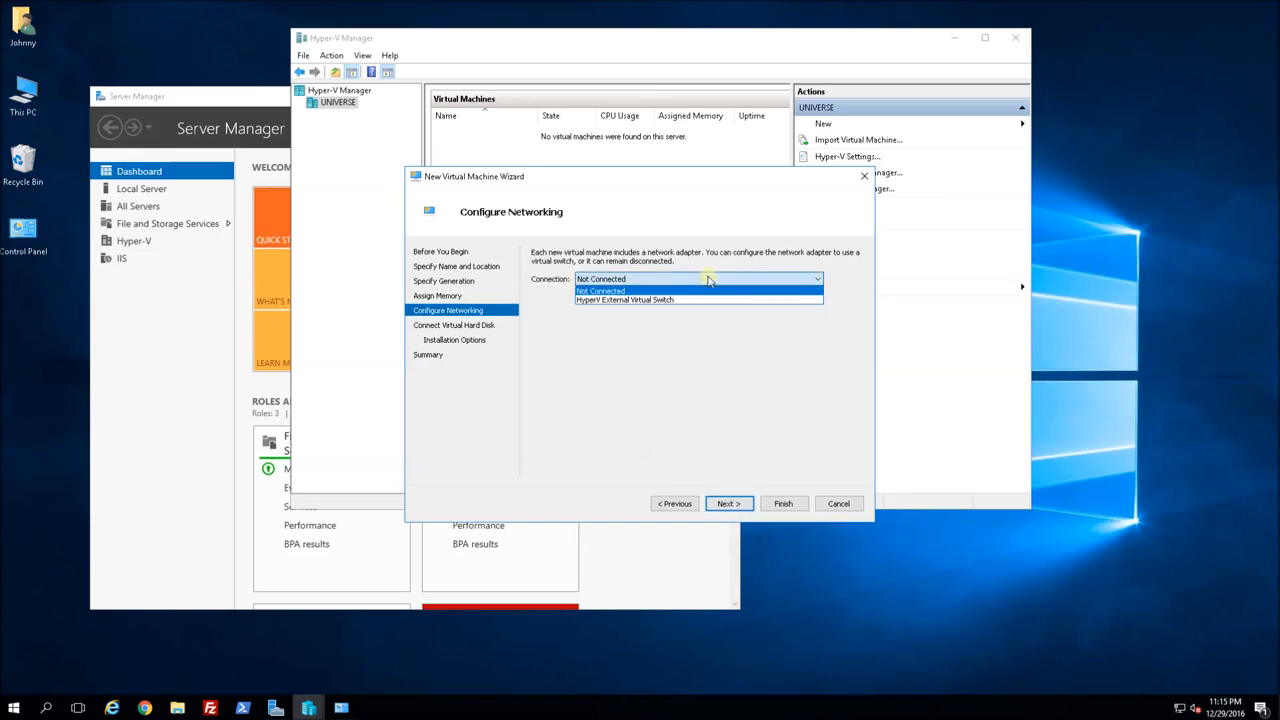
{"action": "left_click", "coordinate": [645, 300]}
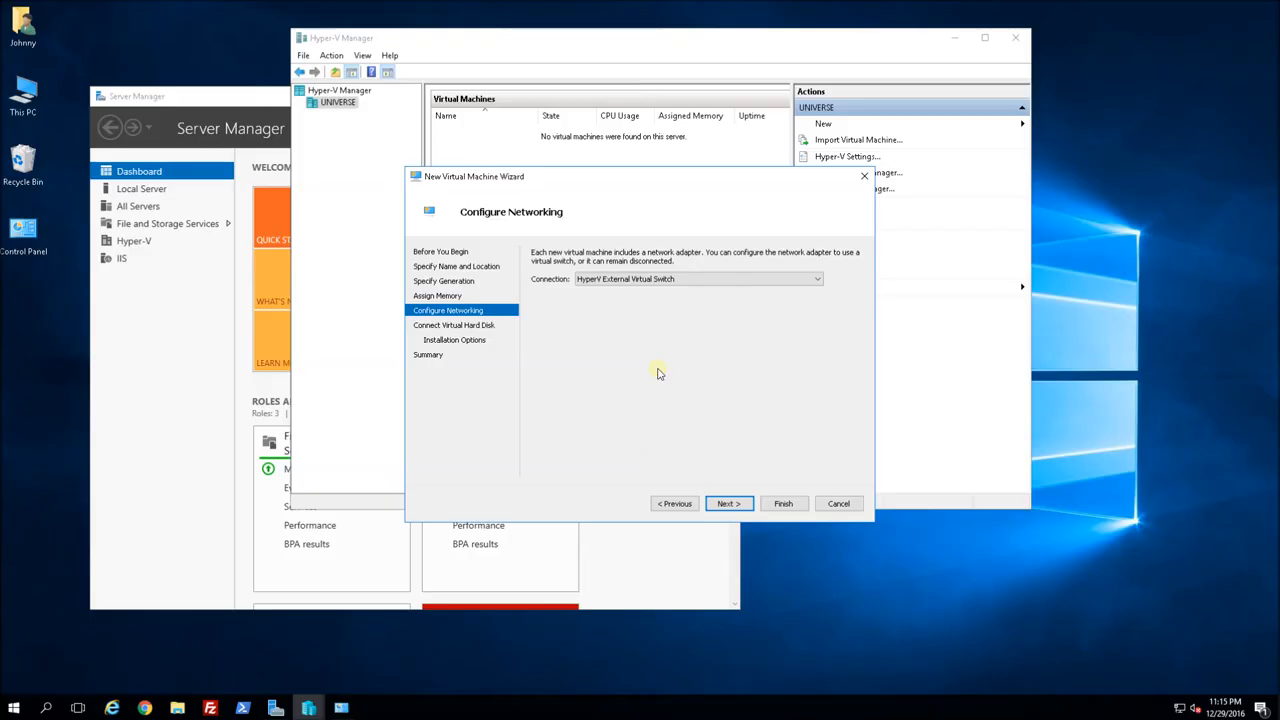
{"action": "left_click", "coordinate": [731, 504]}
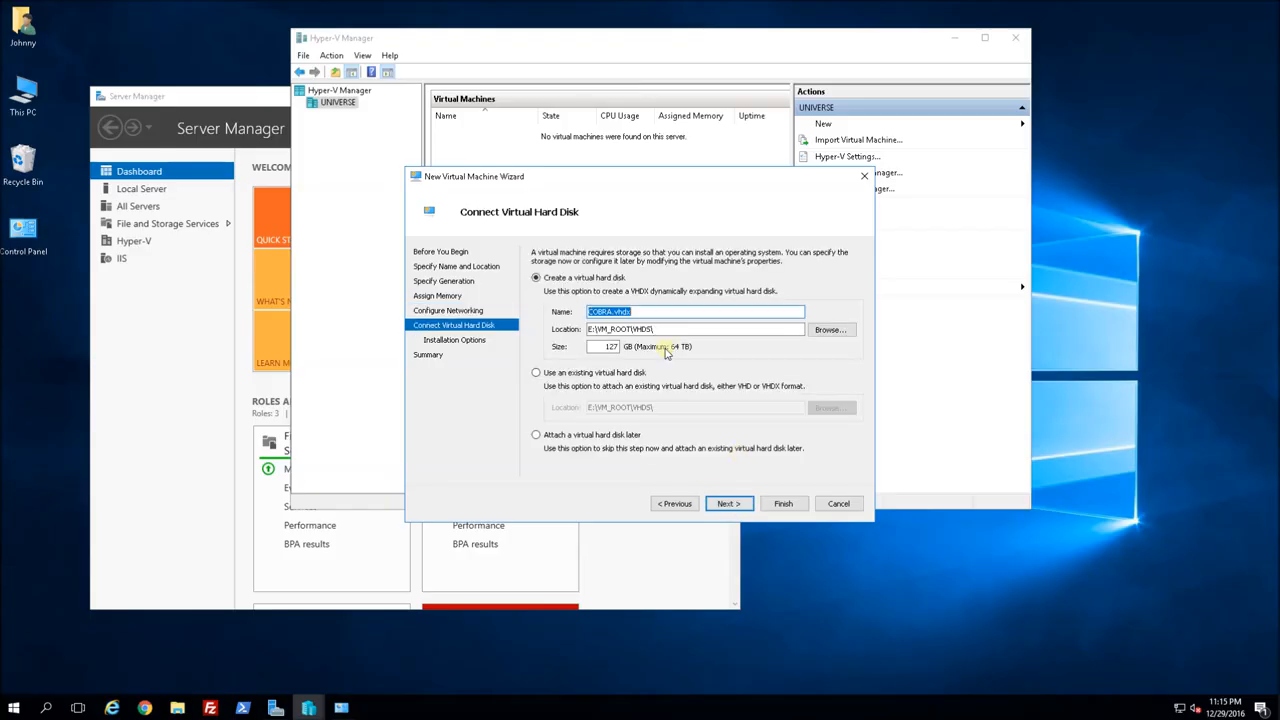
Create a new virtual hard disk named COBRA.vhdx in E:\VM_ROOT\VHDS\ with a size of 60 GB
{"action": "left_click", "coordinate": [641, 311]}
{"action": "double_click", "coordinate": [606, 346]}
{"action": "type", "text": "4"}
{"action": "type", "text": "0"}
{"action": "key", "text": "BackSpace"}
{"action": "key", "text": "BackSpace"}
{"action": "type", "text": "60"}
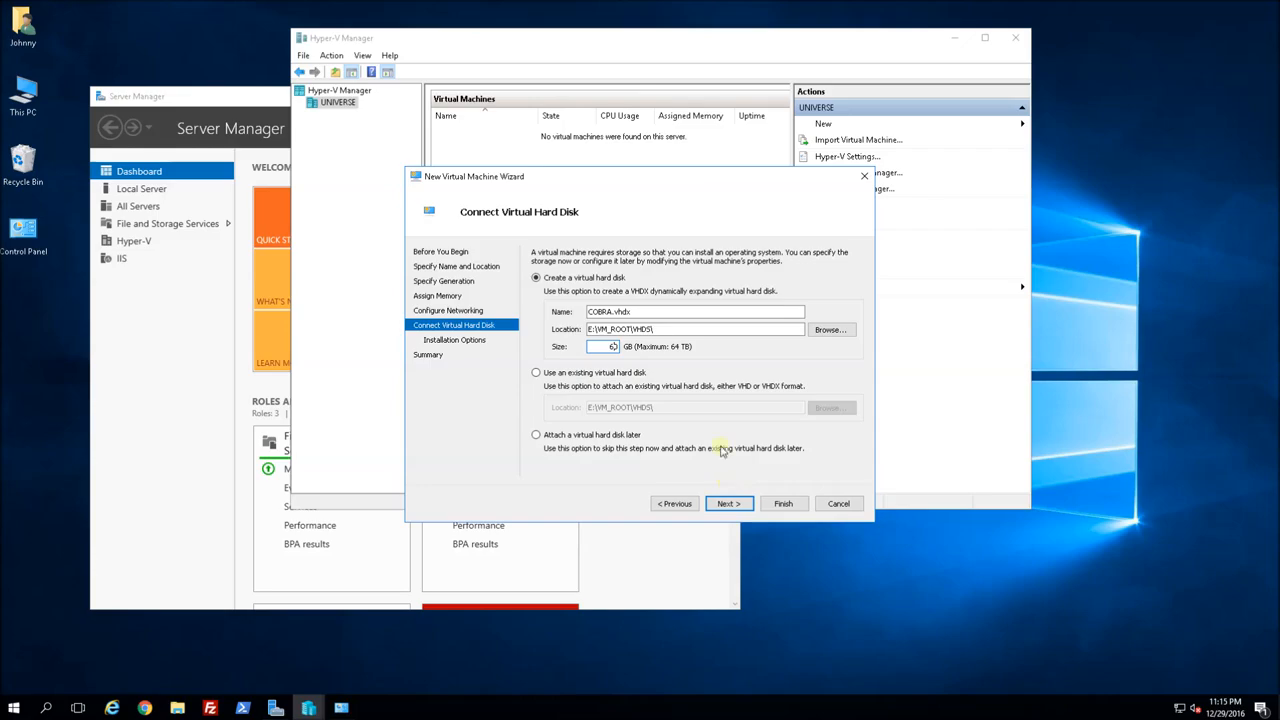
{"action": "left_click", "coordinate": [730, 504]}
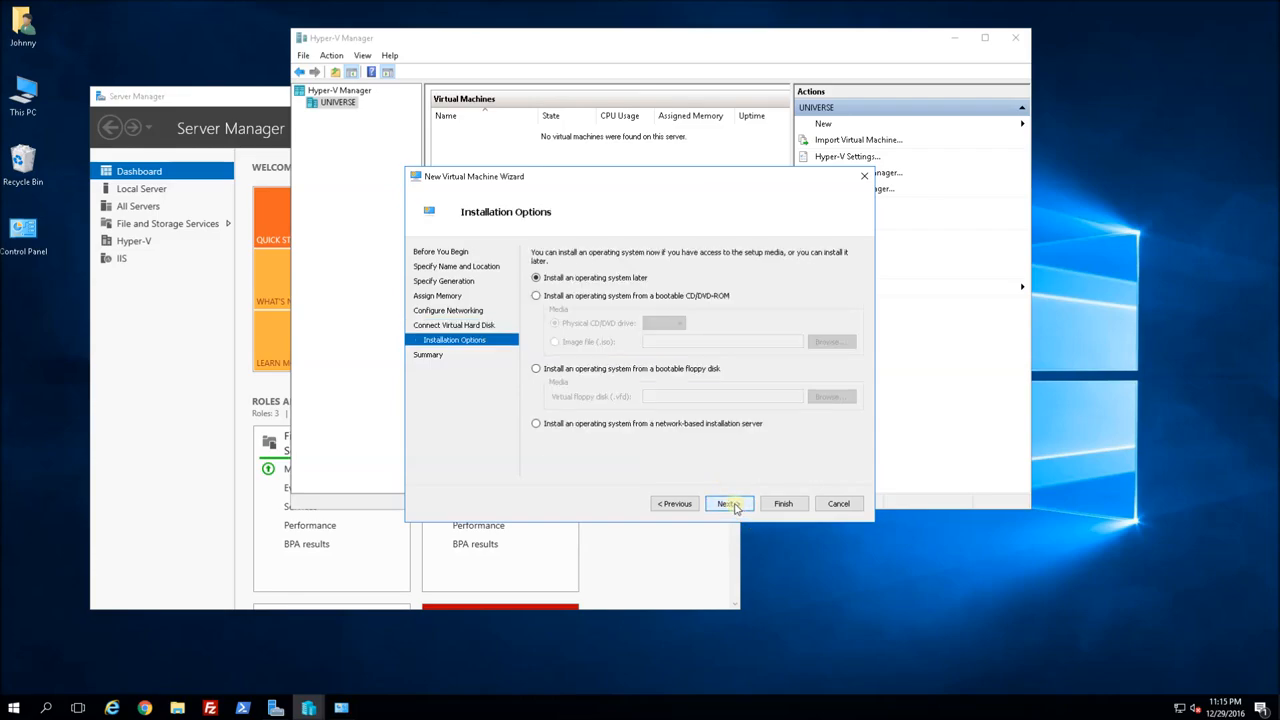
Set the operating system to install from the Windows Server 2016 technical preview ISO in D:\ISO_ROOT and finish creating the virtual machine
{"action": "left_click", "coordinate": [565, 297]}
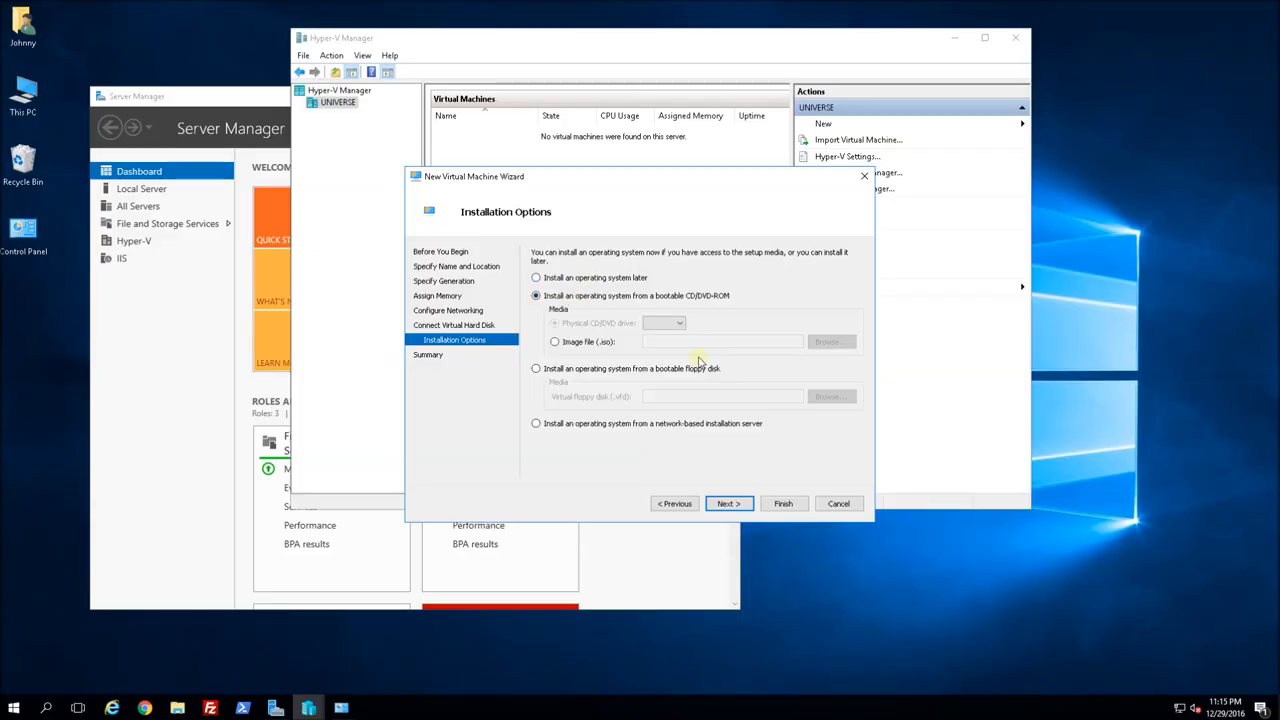
{"action": "left_click", "coordinate": [557, 345]}
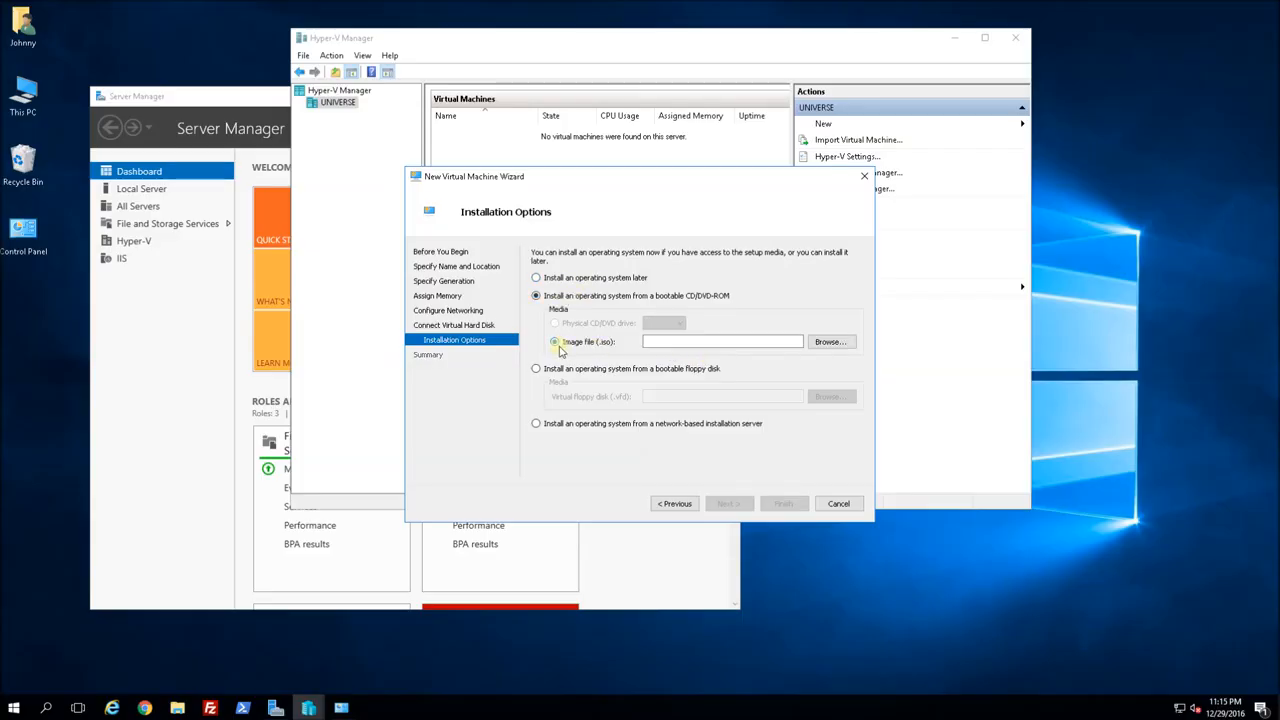
{"action": "left_click", "coordinate": [828, 342]}
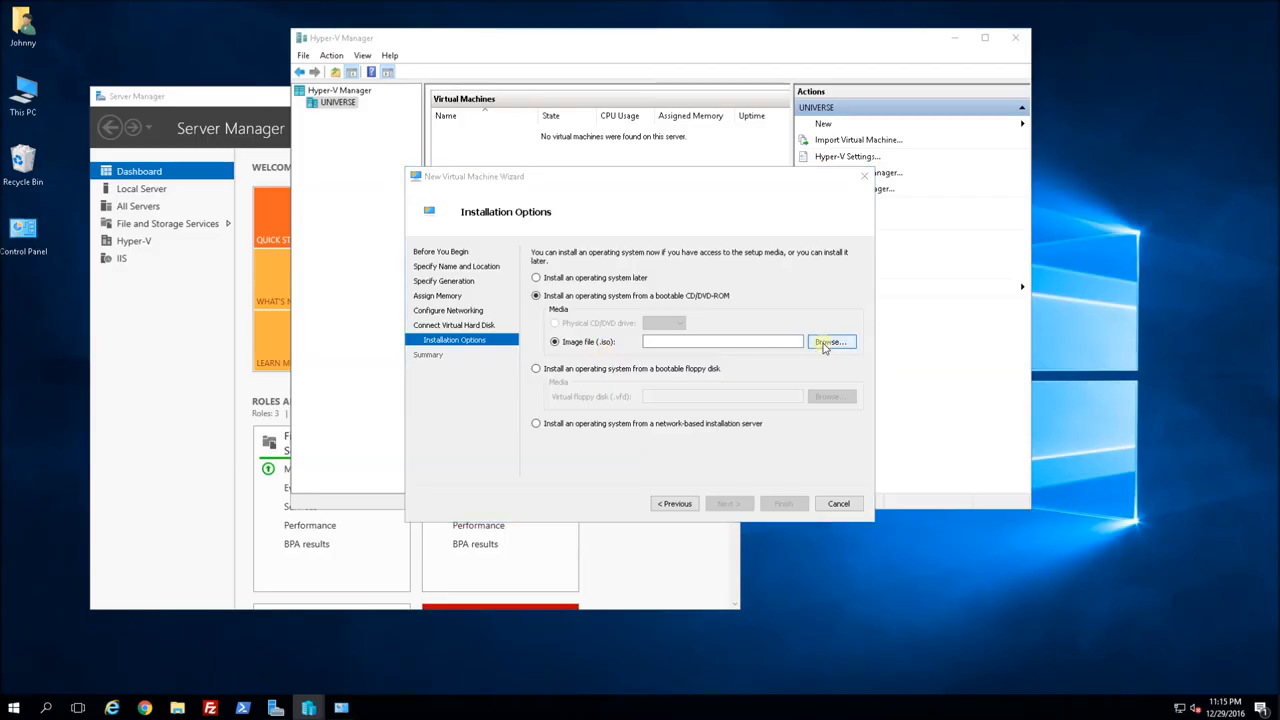
{"action": "left_click", "coordinate": [456, 411]}
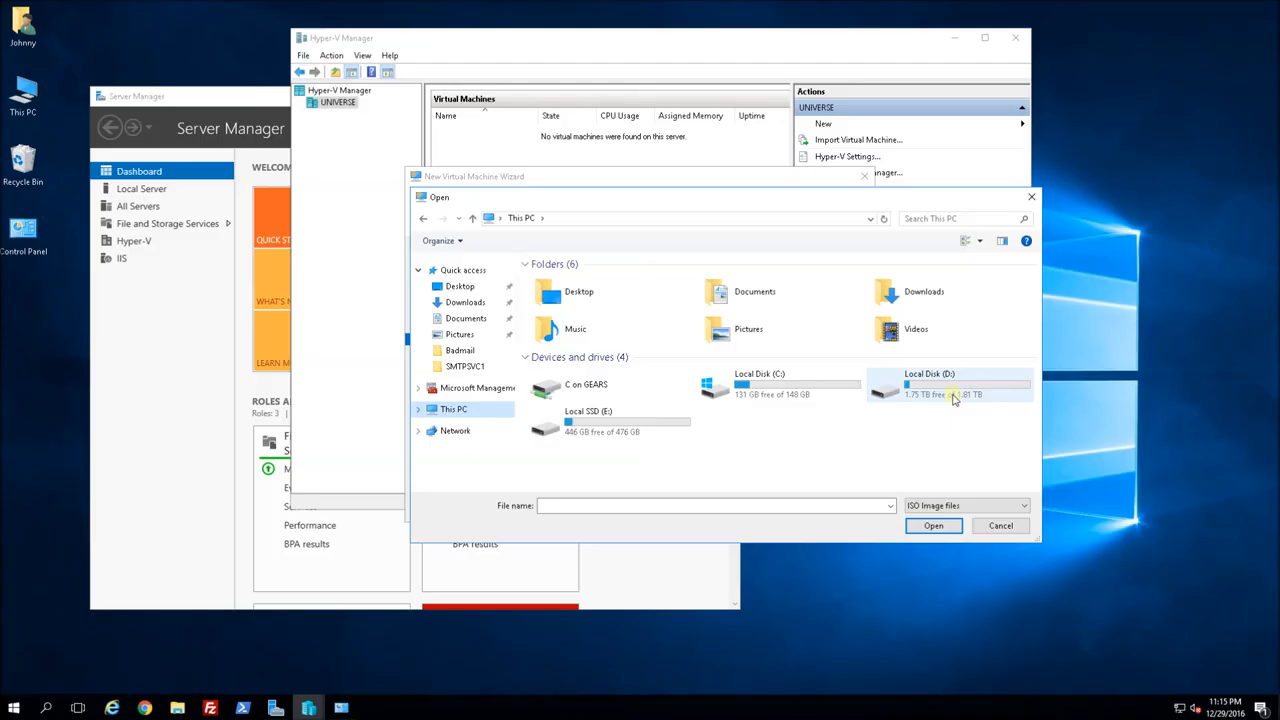
{"action": "double_click", "coordinate": [945, 393]}
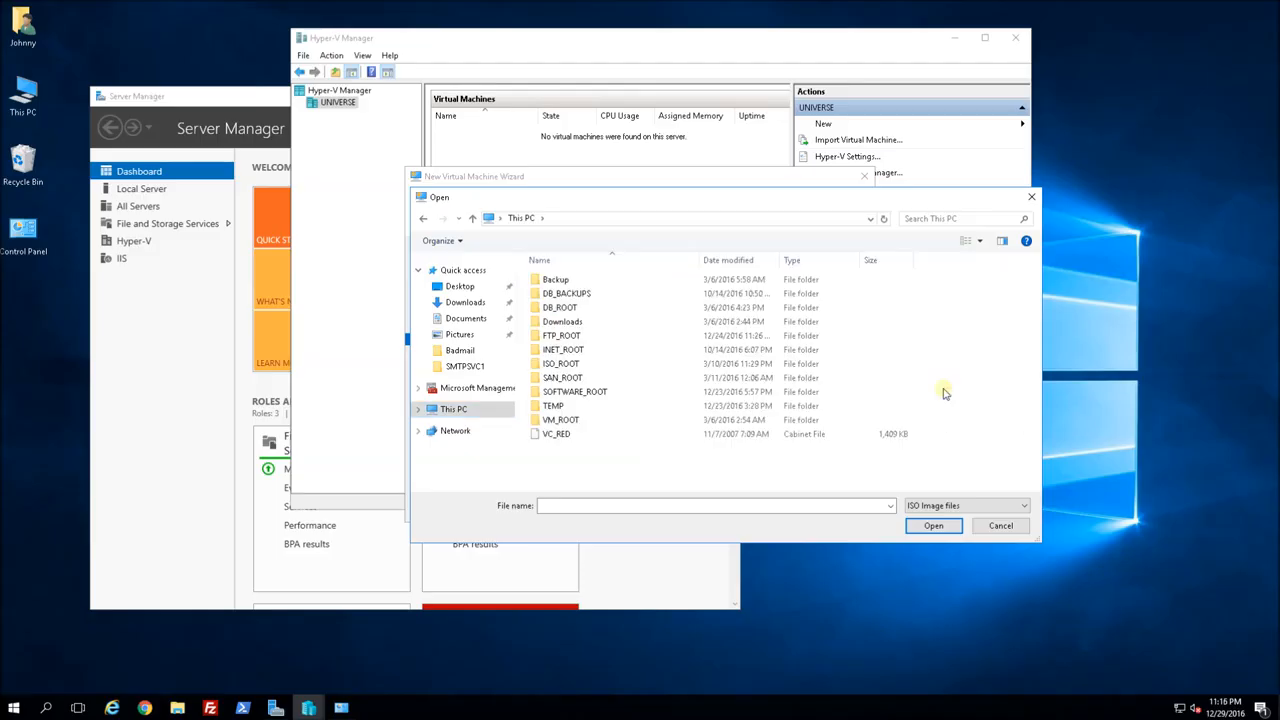
{"action": "double_click", "coordinate": [601, 367]}
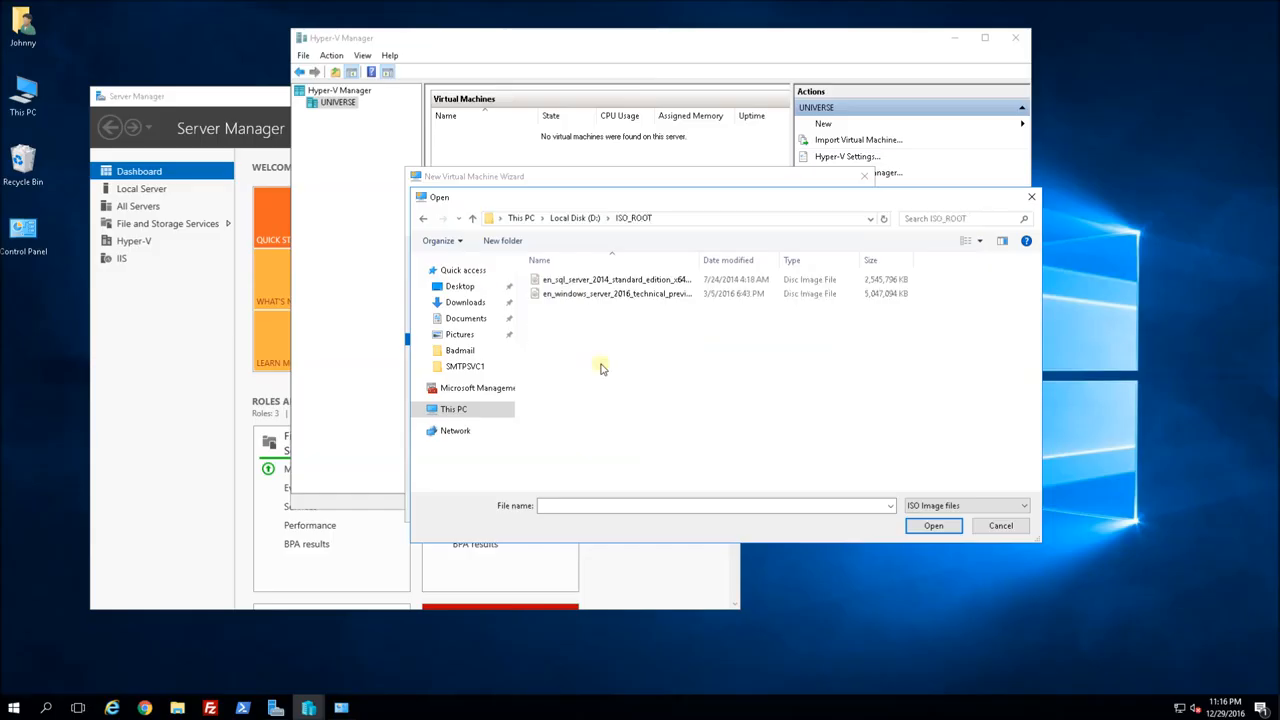
{"action": "left_click_drag", "start_coordinate": [699, 261], "coordinate": [802, 261]}
{"action": "double_click", "coordinate": [667, 296]}
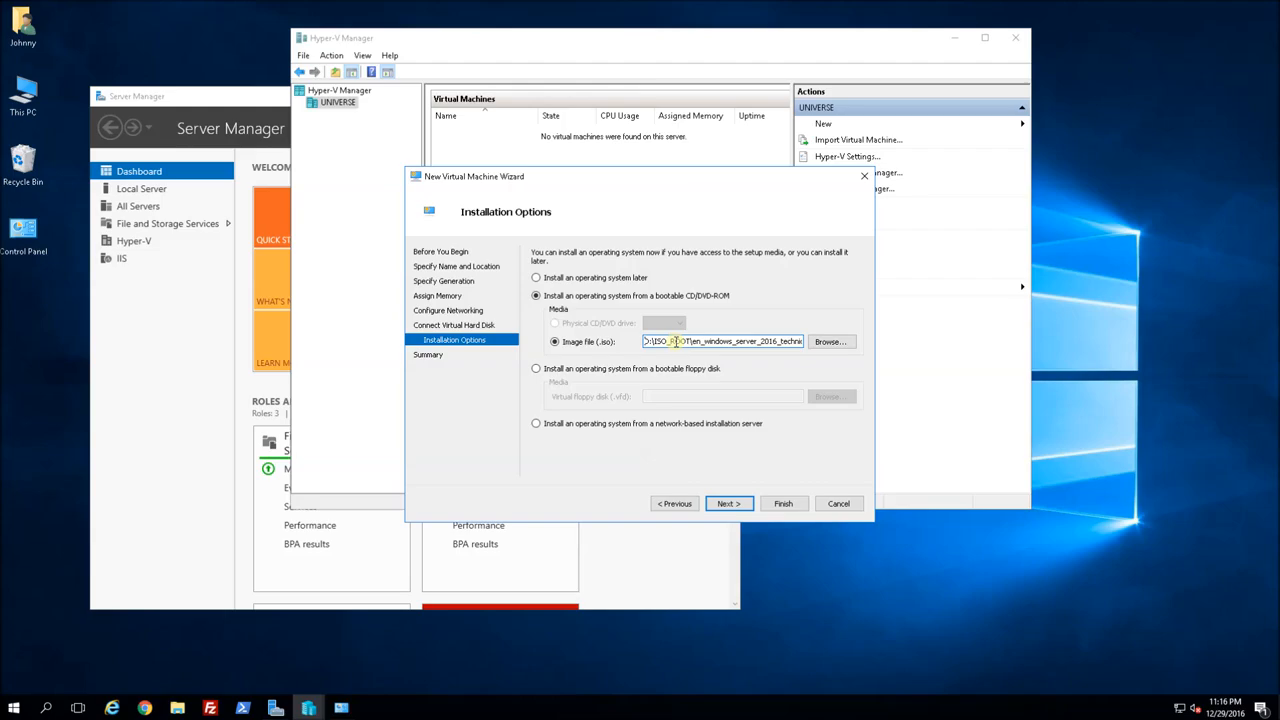
{"action": "left_click", "coordinate": [729, 504]}
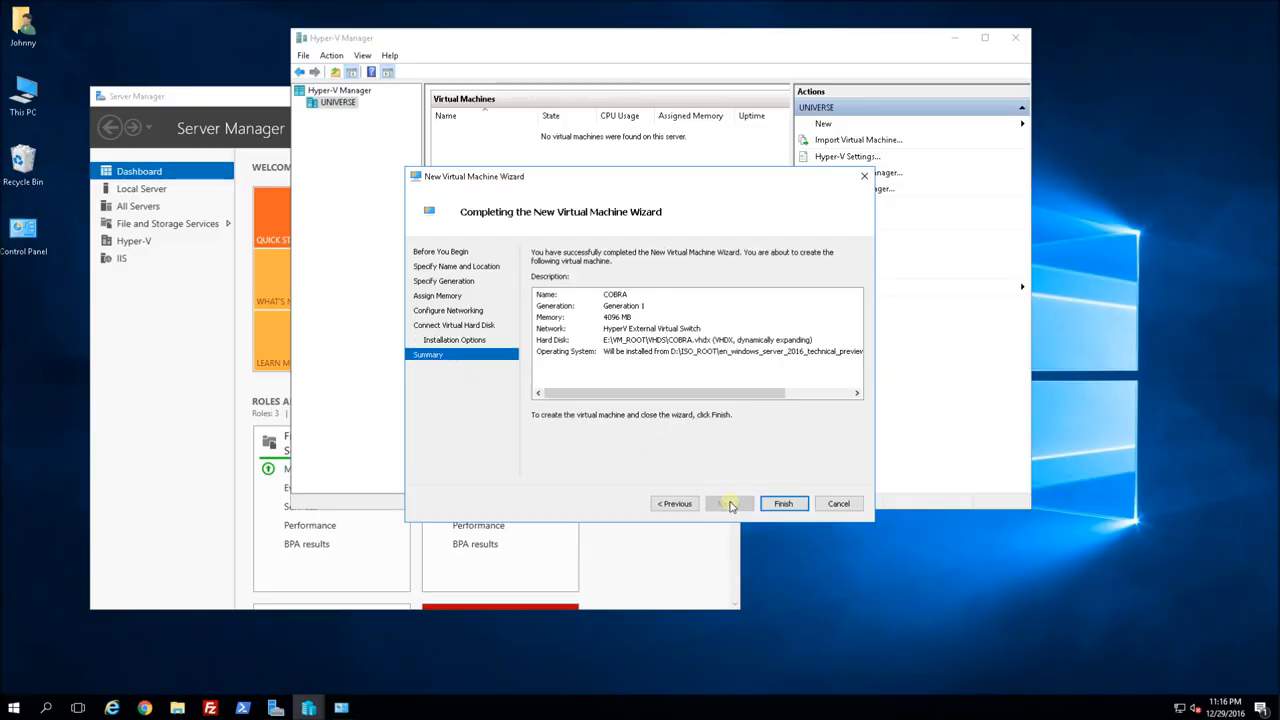
{"action": "left_click", "coordinate": [784, 504]}
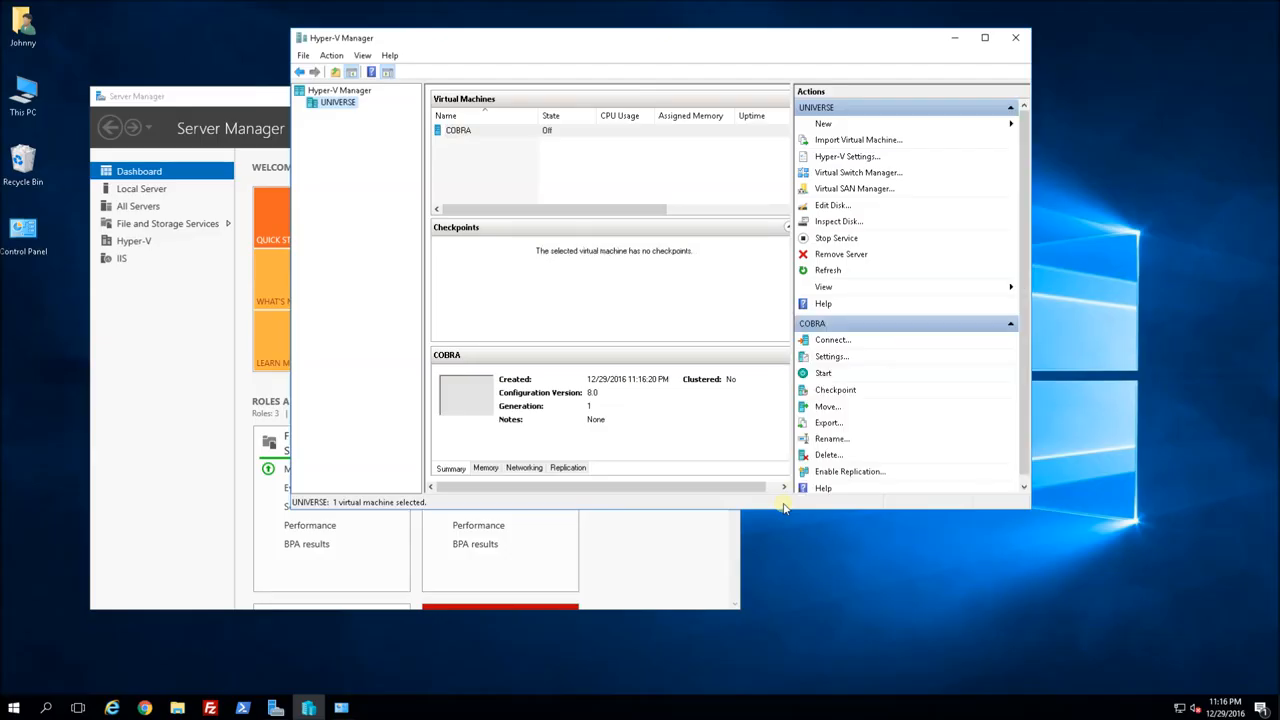
Connect to the COBRA virtual machine, move its connection window higher on the desktop and start the machine
{"action": "left_click", "coordinate": [493, 133]}
{"action": "right_click", "coordinate": [494, 131]}
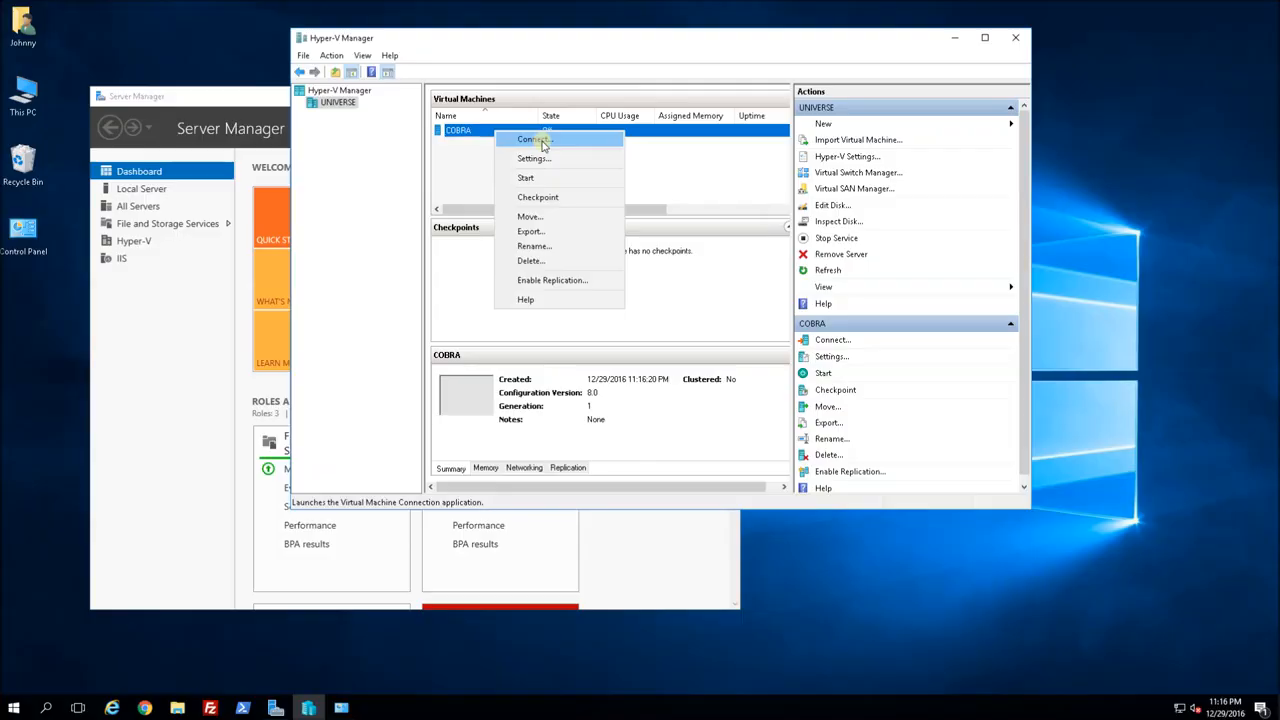
{"action": "left_click", "coordinate": [542, 146]}
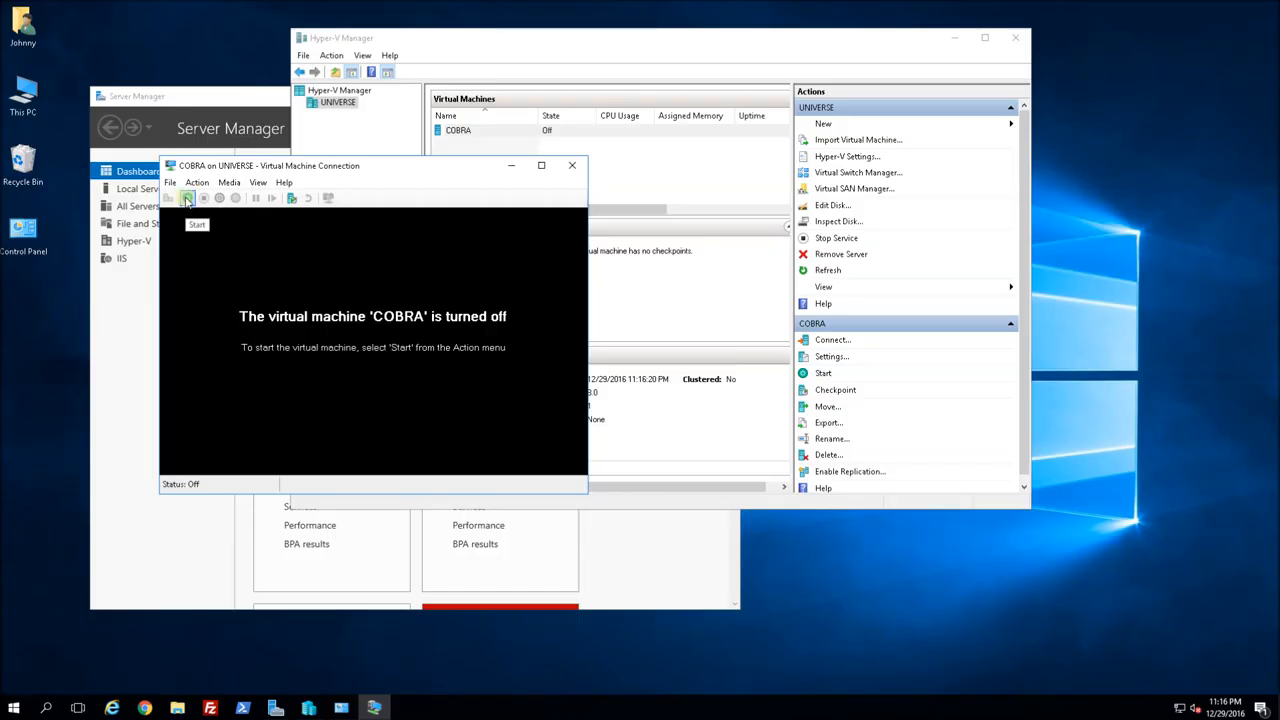
{"action": "left_click_drag", "start_coordinate": [241, 167], "coordinate": [239, 79]}
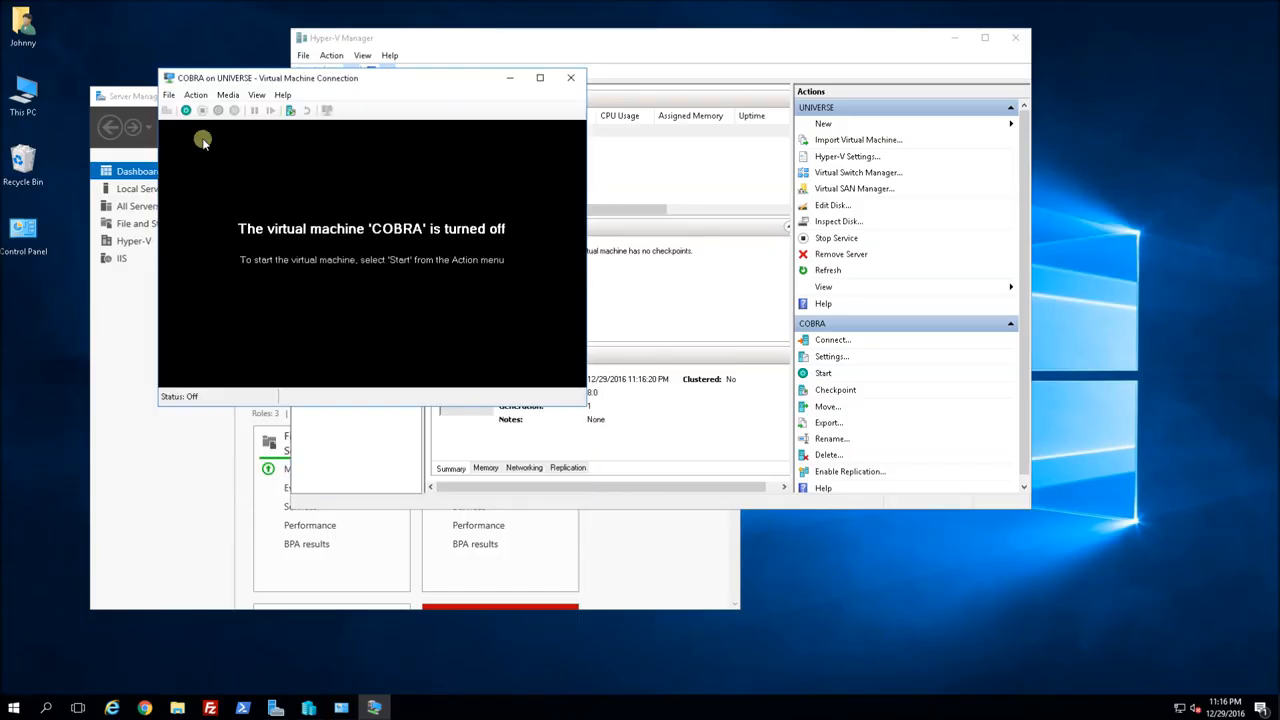
{"action": "left_click", "coordinate": [189, 111]}
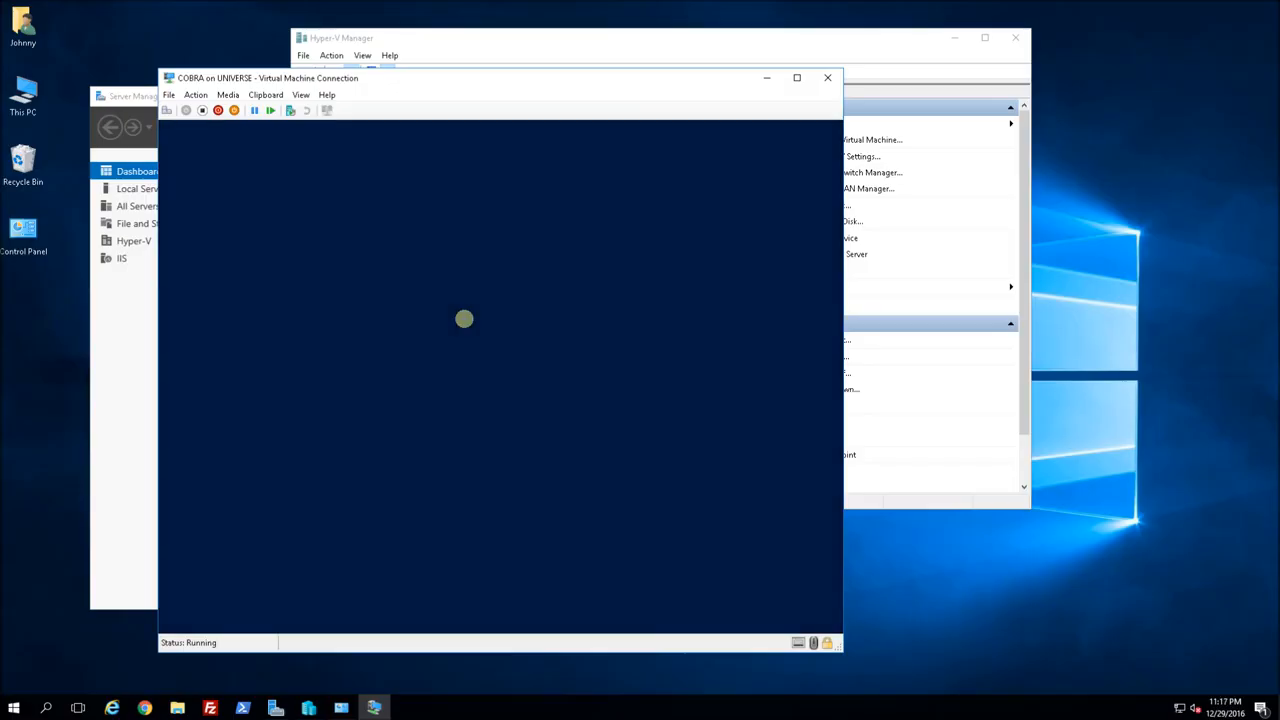
Keep the default setup language settings, start the installation and select Windows Server 2016 Technical Preview 4 (Desktop Experience)
{"action": "left_click", "coordinate": [677, 490]}
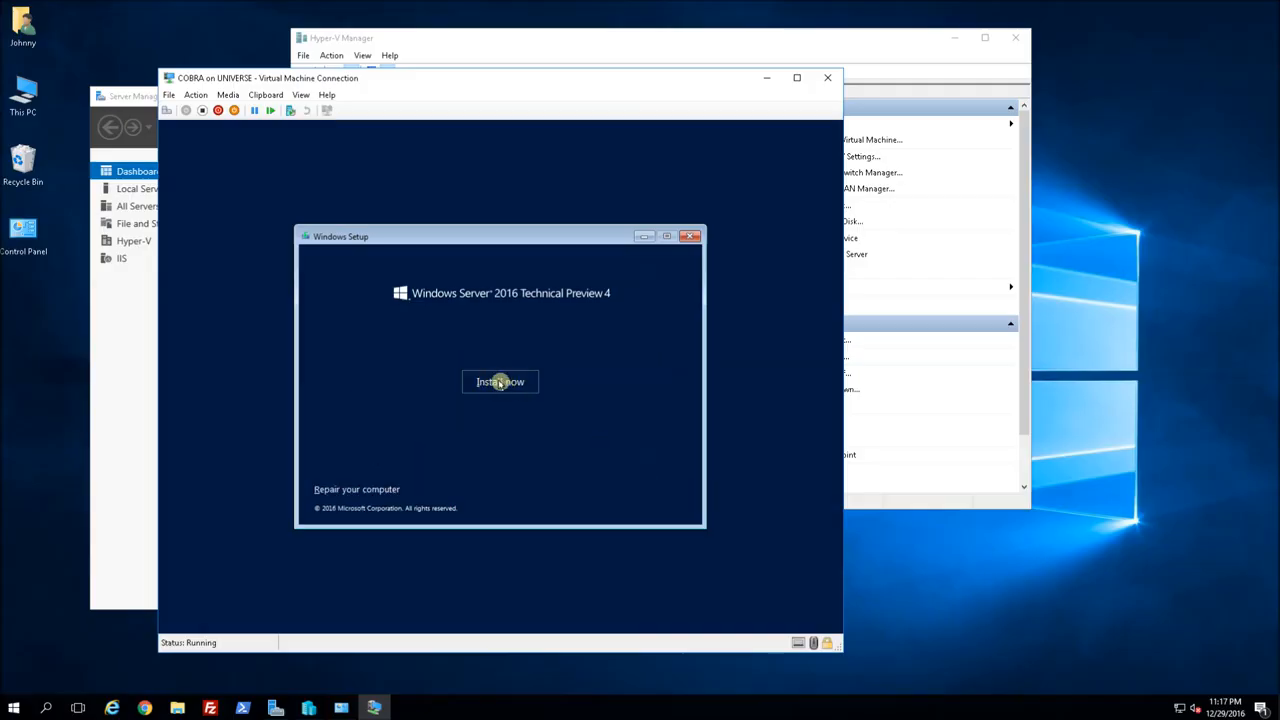
{"action": "left_click", "coordinate": [500, 382]}
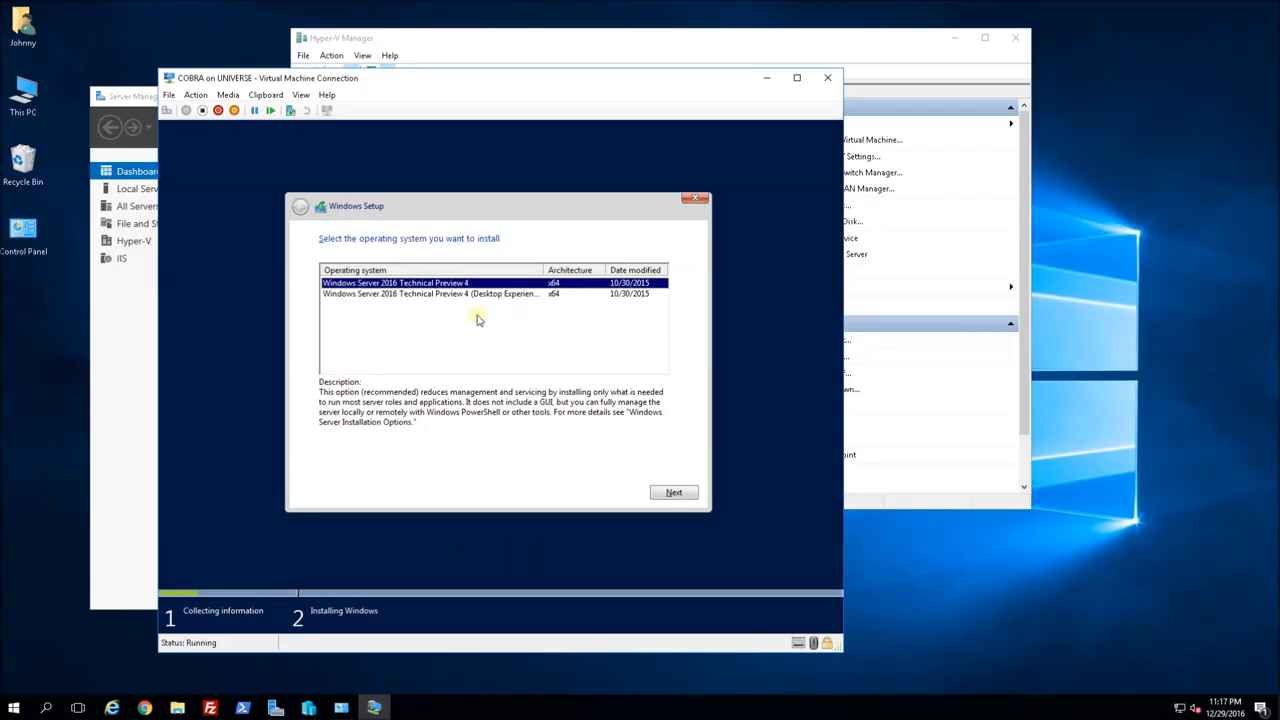
{"action": "left_click", "coordinate": [452, 294]}
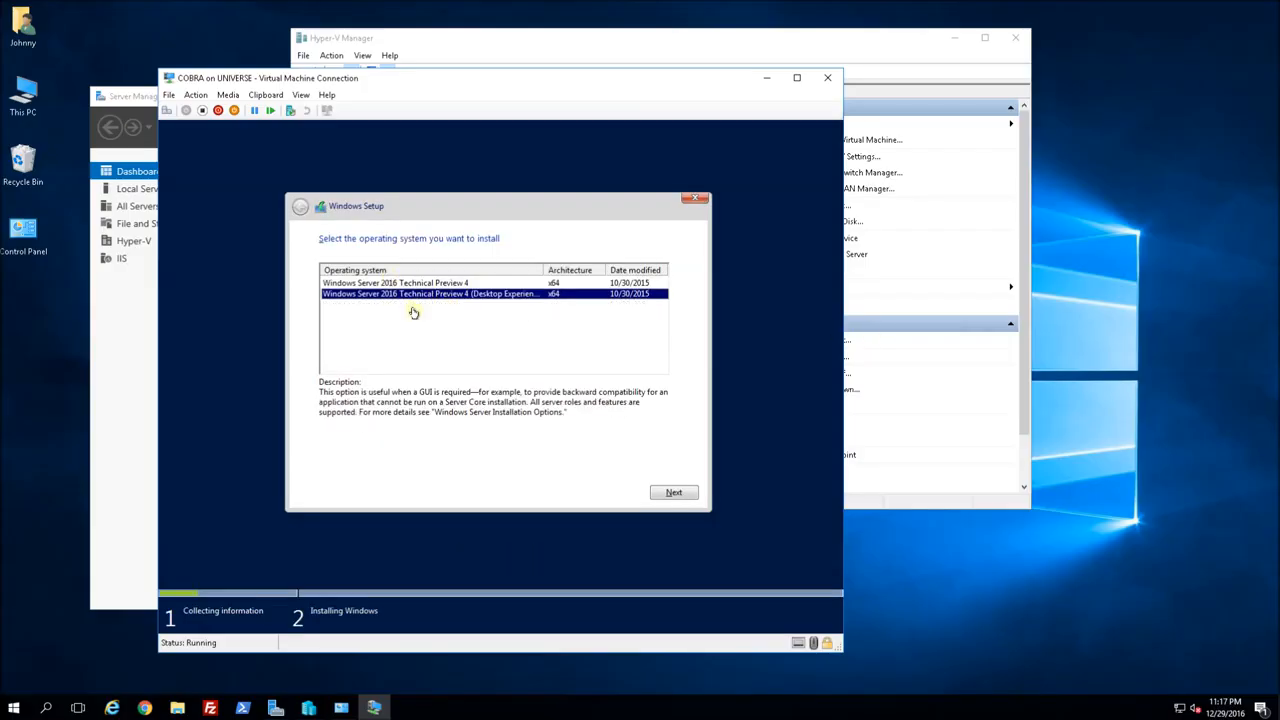
{"action": "left_click", "coordinate": [669, 493]}
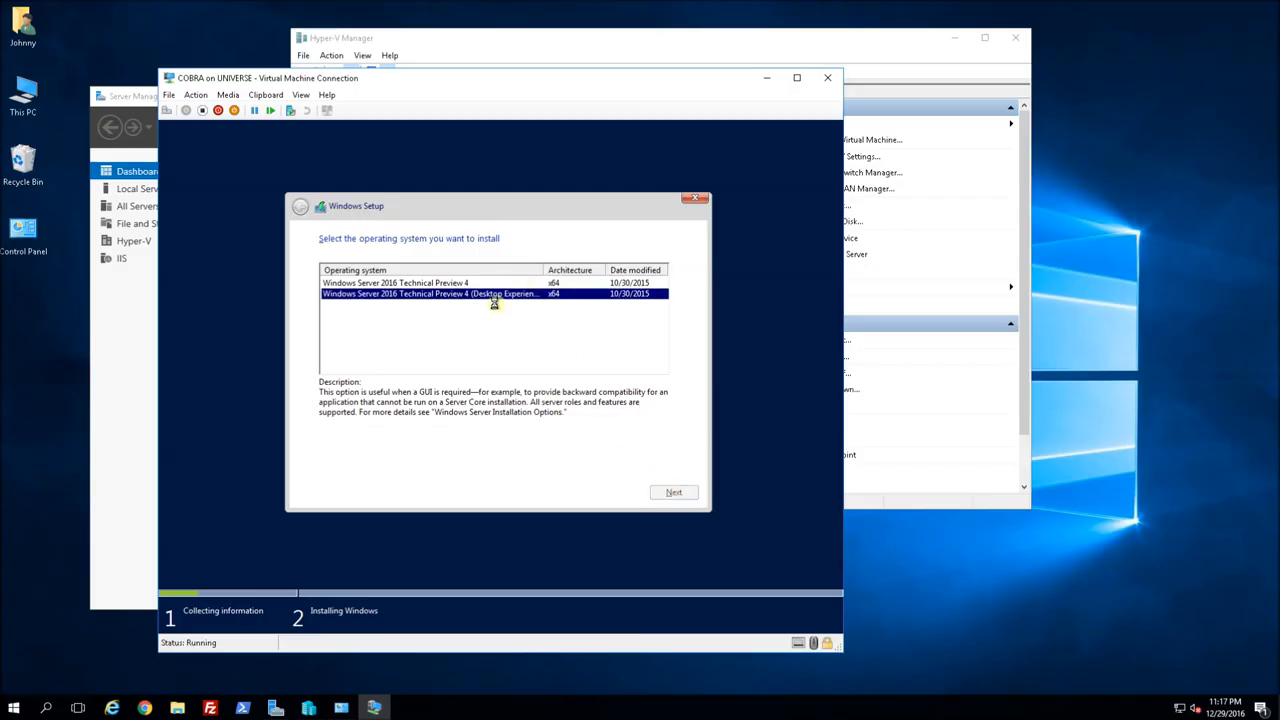
Accept the license terms and run a custom Windows-only installation on Drive 0 Unallocated Space
{"action": "left_click", "coordinate": [381, 461]}
{"action": "left_click", "coordinate": [668, 493]}
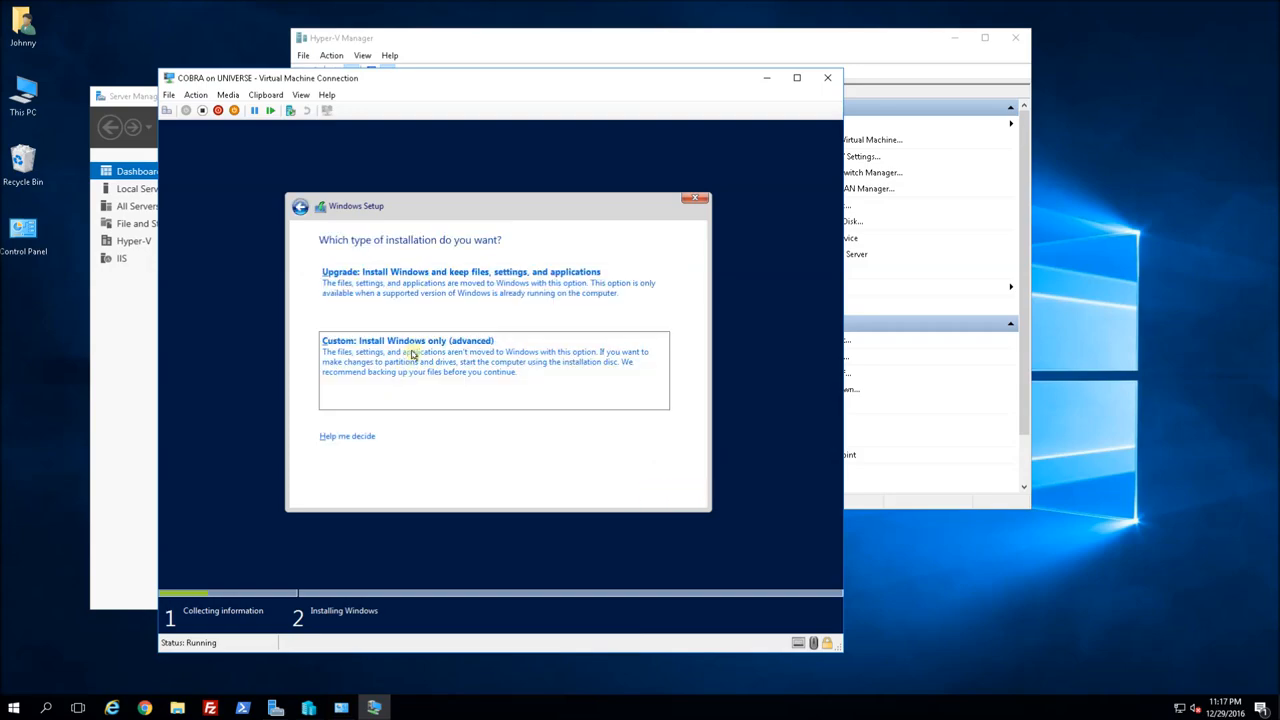
{"action": "left_click", "coordinate": [411, 354]}
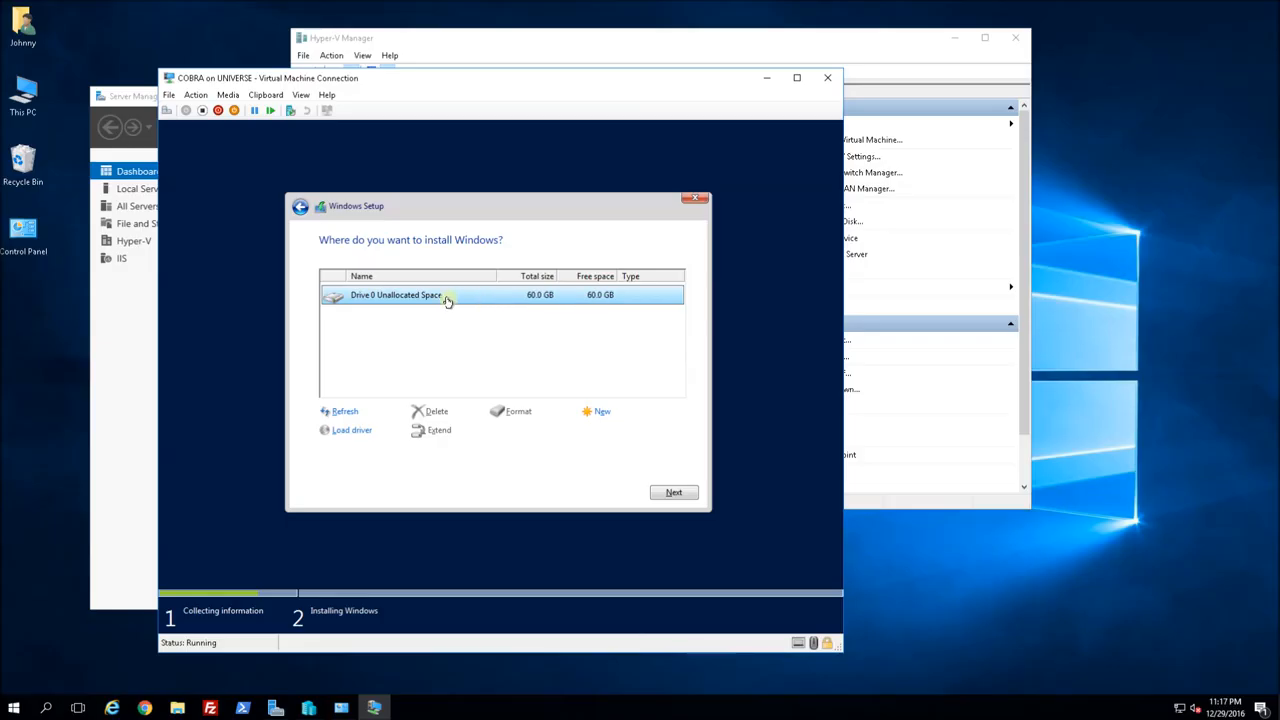
{"action": "left_click", "coordinate": [674, 493]}
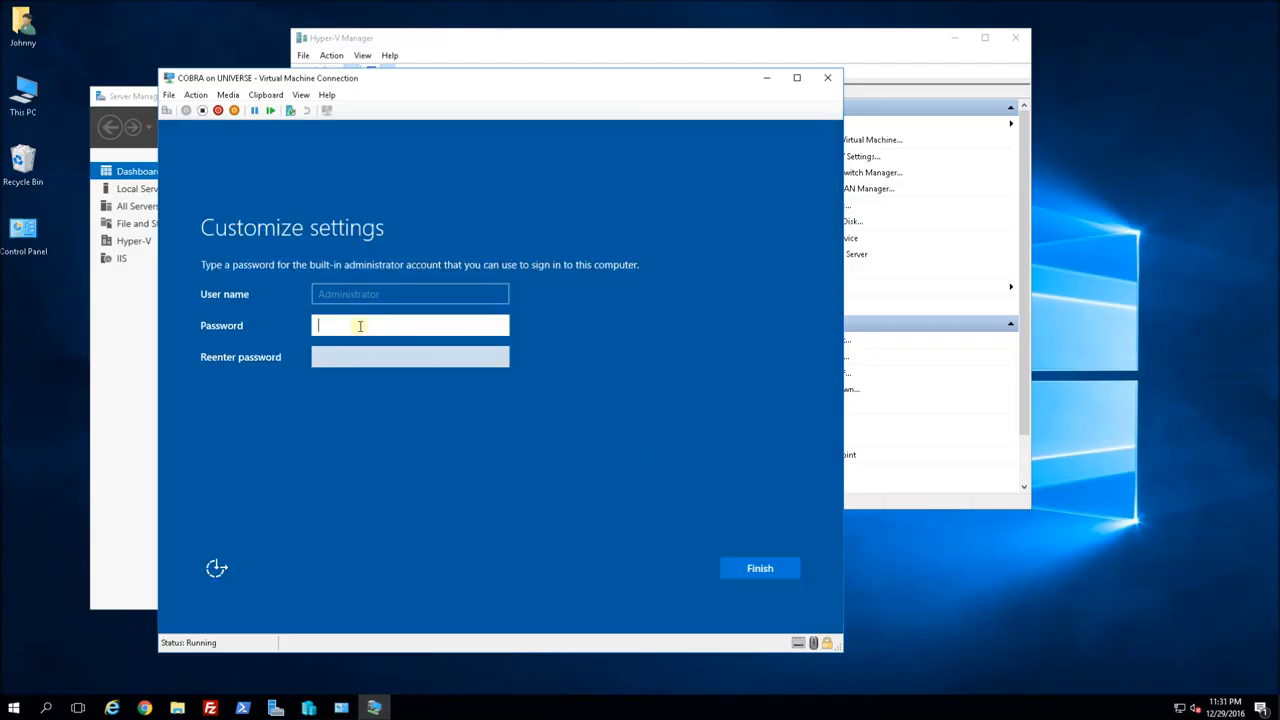
Enter and re-enter a password for the built-in Administrator account and finish customizing the settings
{"action": "type", "text": "••••••••••••"}
{"action": "key", "text": "Tab"}
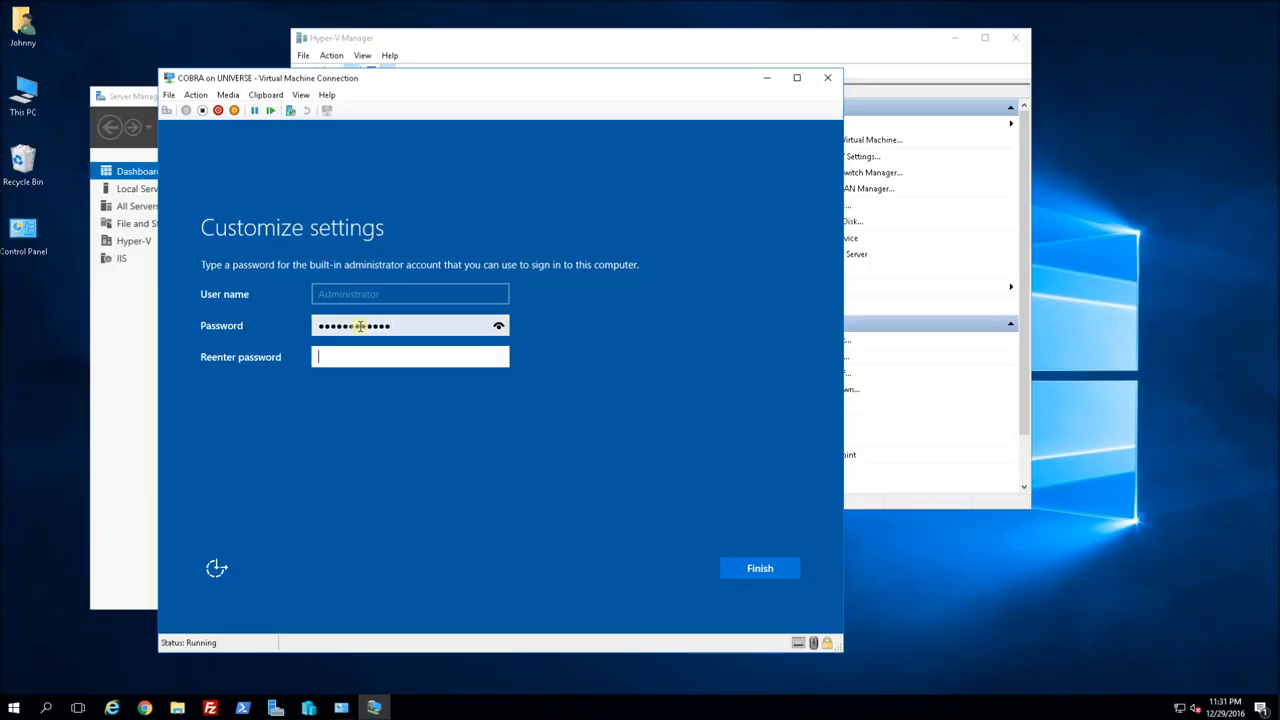
{"action": "type", "text": "•••••••••••••"}
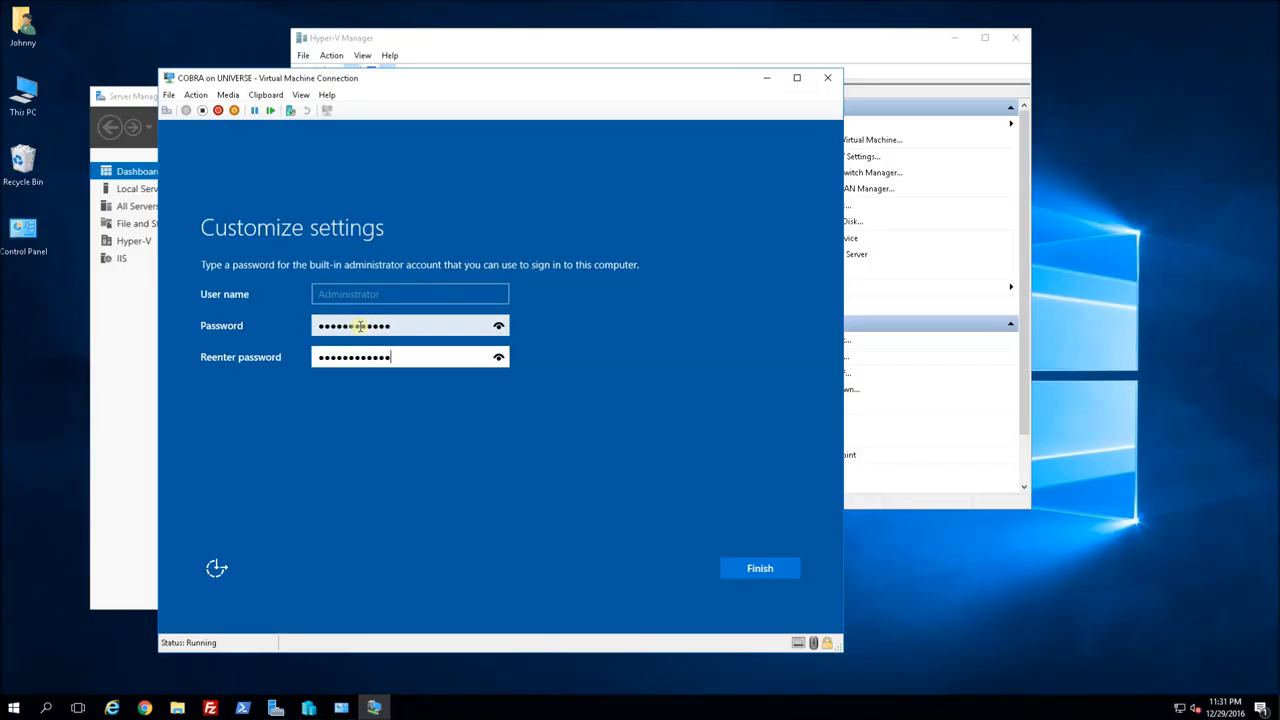
{"action": "left_click", "coordinate": [746, 568]}
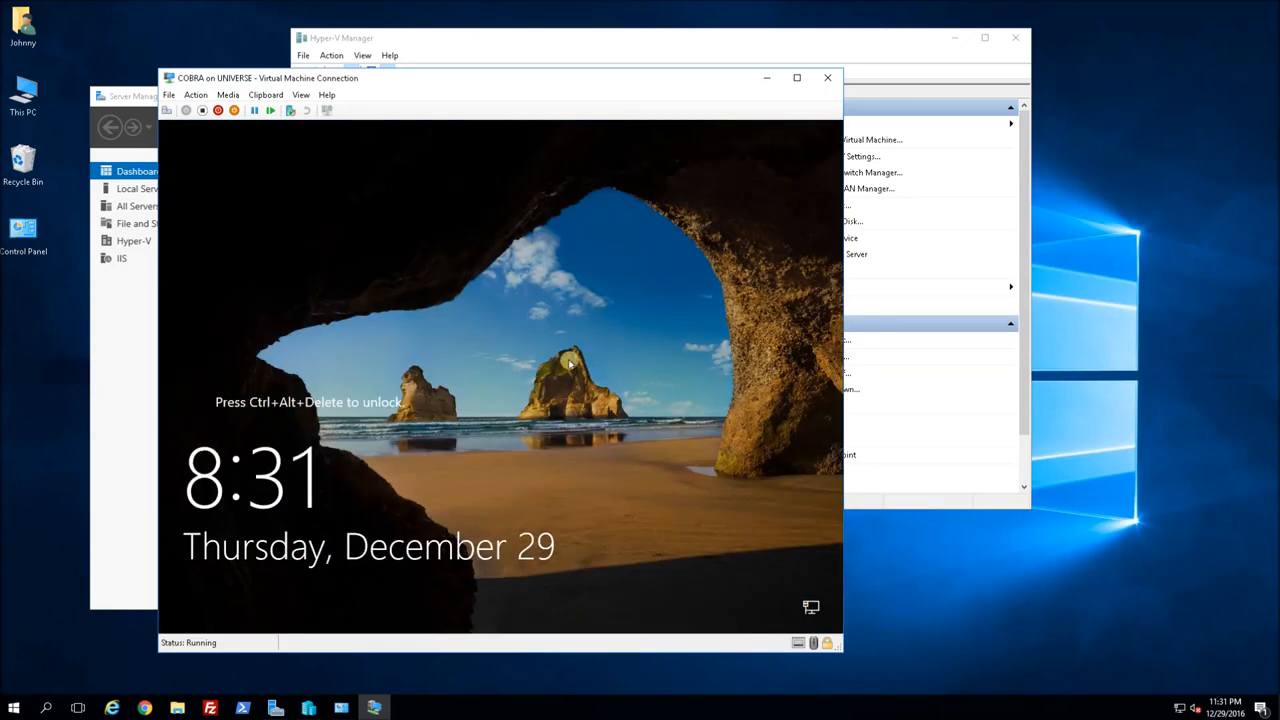
Send Ctrl+Alt+Delete to the virtual machine and sign in to the Administrator account with its password
{"action": "left_click", "coordinate": [195, 96]}
{"action": "left_click", "coordinate": [207, 110]}
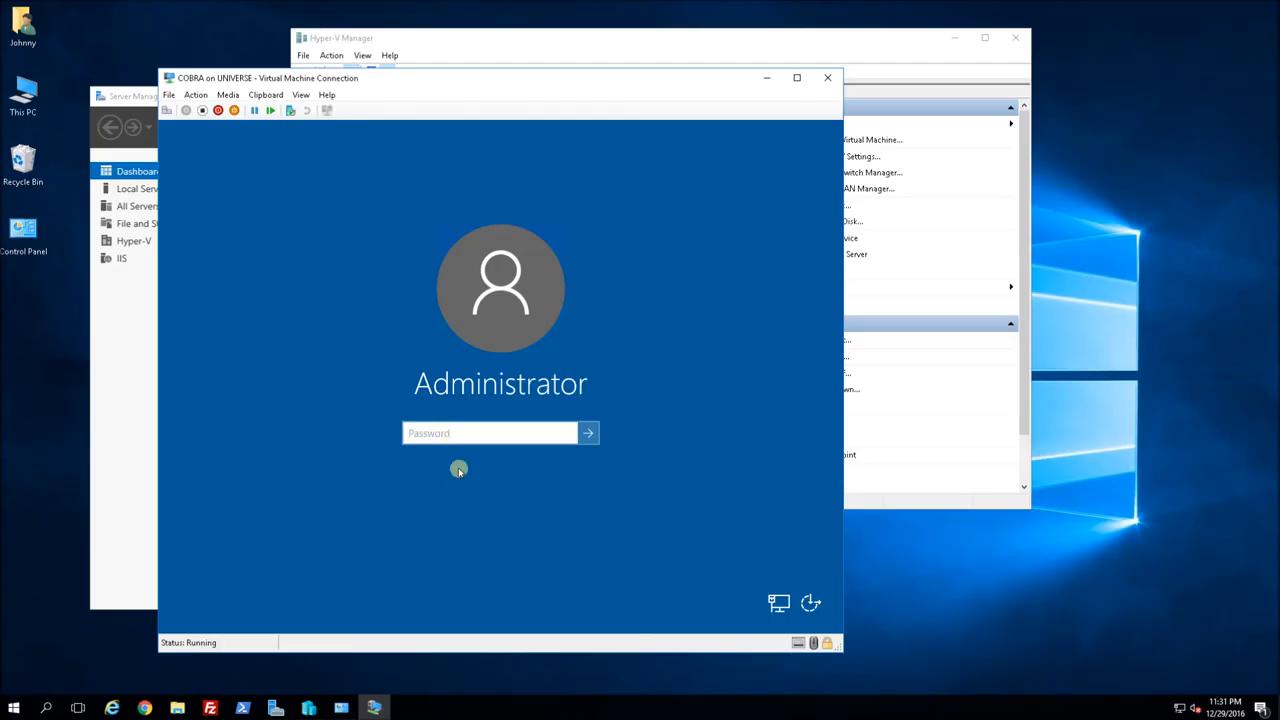
{"action": "type", "text": "********"}
{"action": "key", "text": "BackSpace"}
{"action": "key", "text": "BackSpace"}
{"action": "key", "text": "BackSpace"}
{"action": "key", "text": "BackSpace"}
{"action": "key", "text": "BackSpace"}
{"action": "key", "text": "BackSpace"}
{"action": "key", "text": "BackSpace"}
{"action": "key", "text": "BackSpace"}
{"action": "type", "text": "************"}
{"action": "key", "text": "Return"}
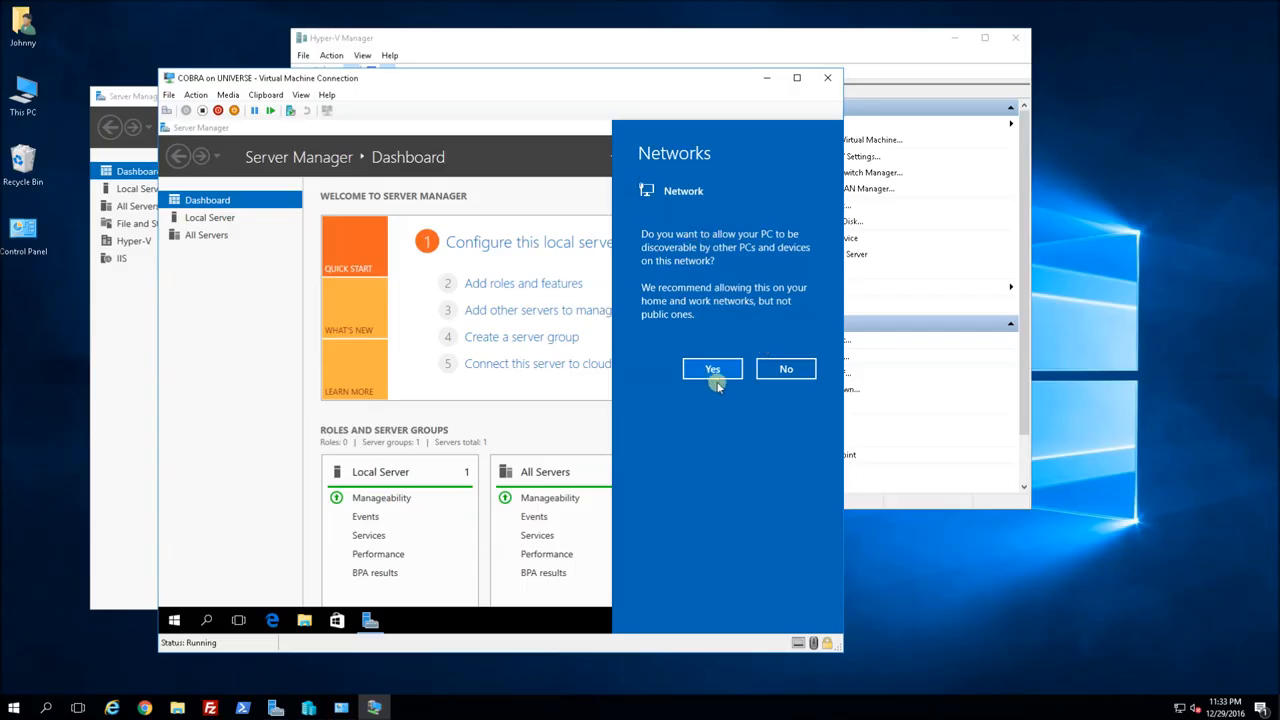
Decline making the virtual machine discoverable on the network and open its Network and Sharing Center
{"action": "left_click", "coordinate": [786, 370]}
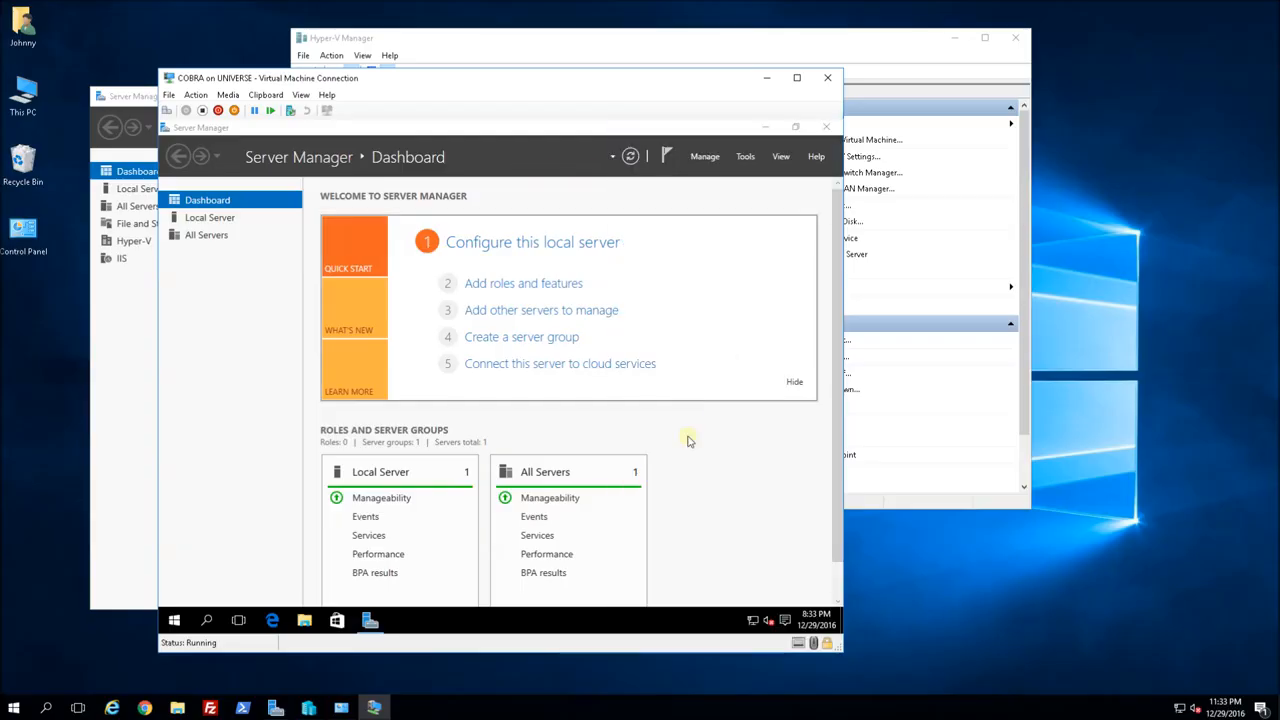
{"action": "left_click", "coordinate": [753, 622]}
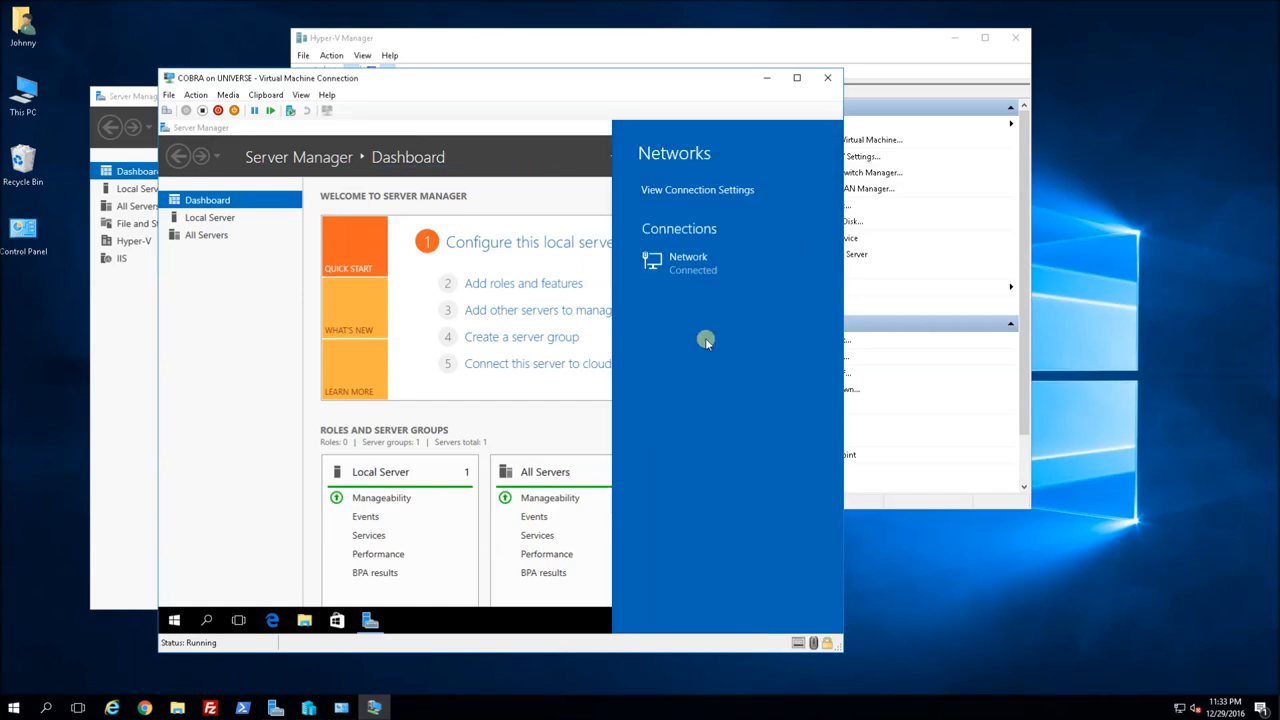
{"action": "left_click", "coordinate": [692, 265]}
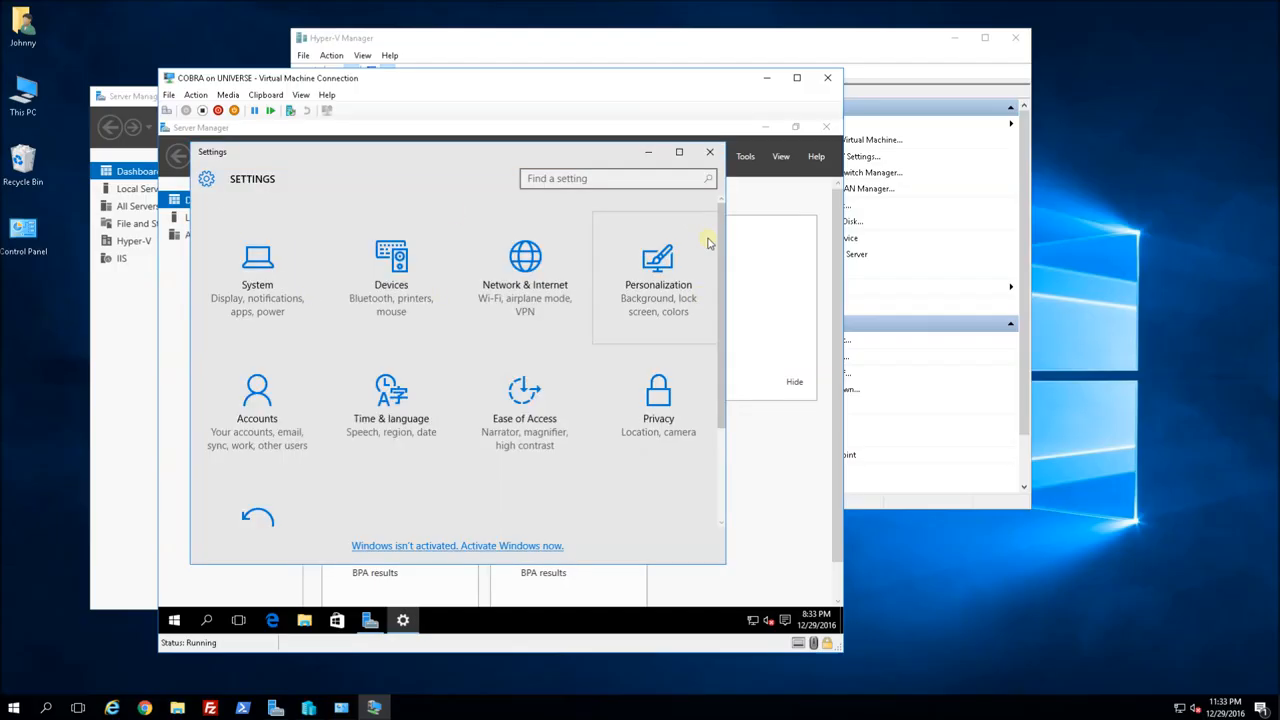
{"action": "right_click", "coordinate": [752, 621]}
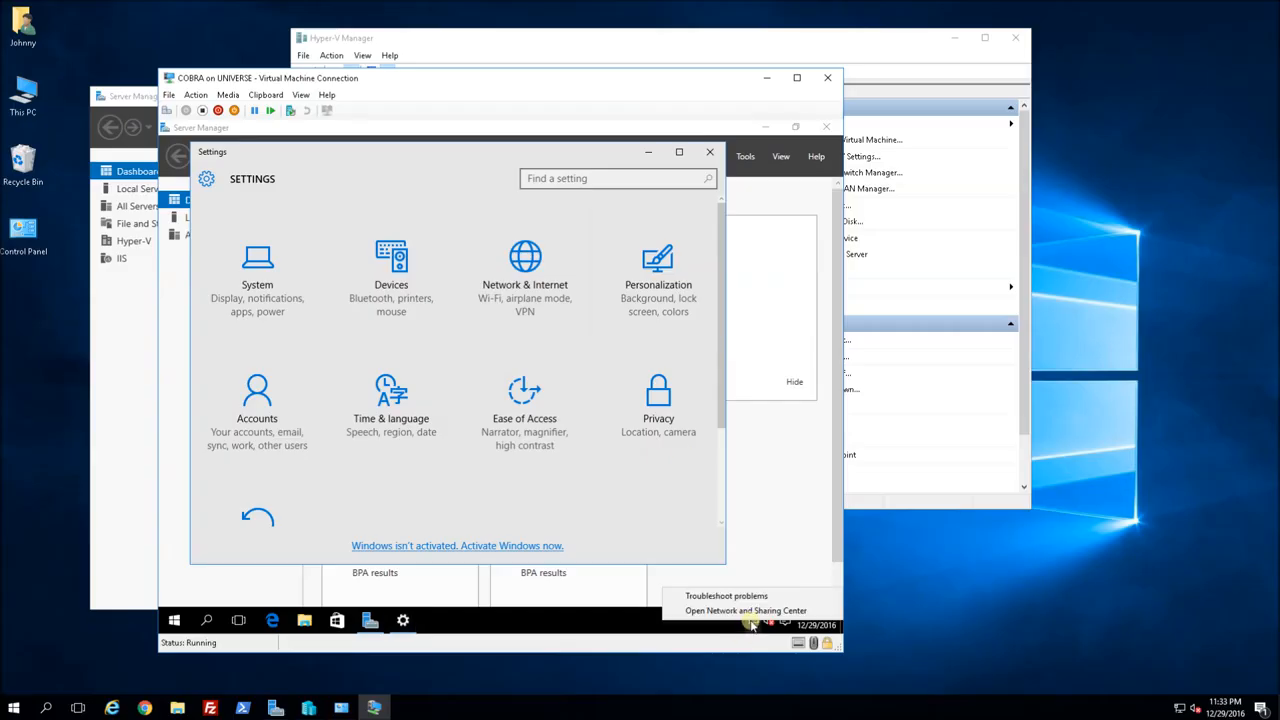
{"action": "left_click", "coordinate": [748, 610]}
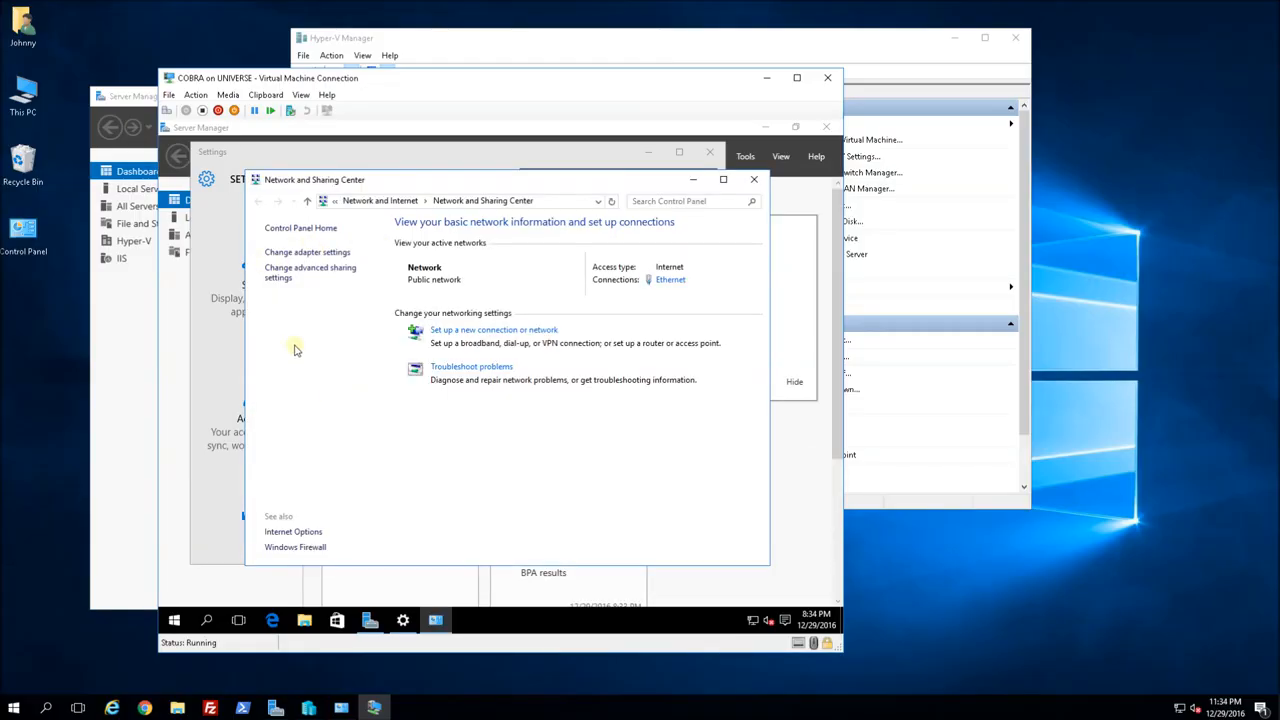
Open the Internet Protocol Version 4 (TCP/IPv4) properties of the virtual machine's Ethernet adapter
{"action": "left_click", "coordinate": [292, 254]}
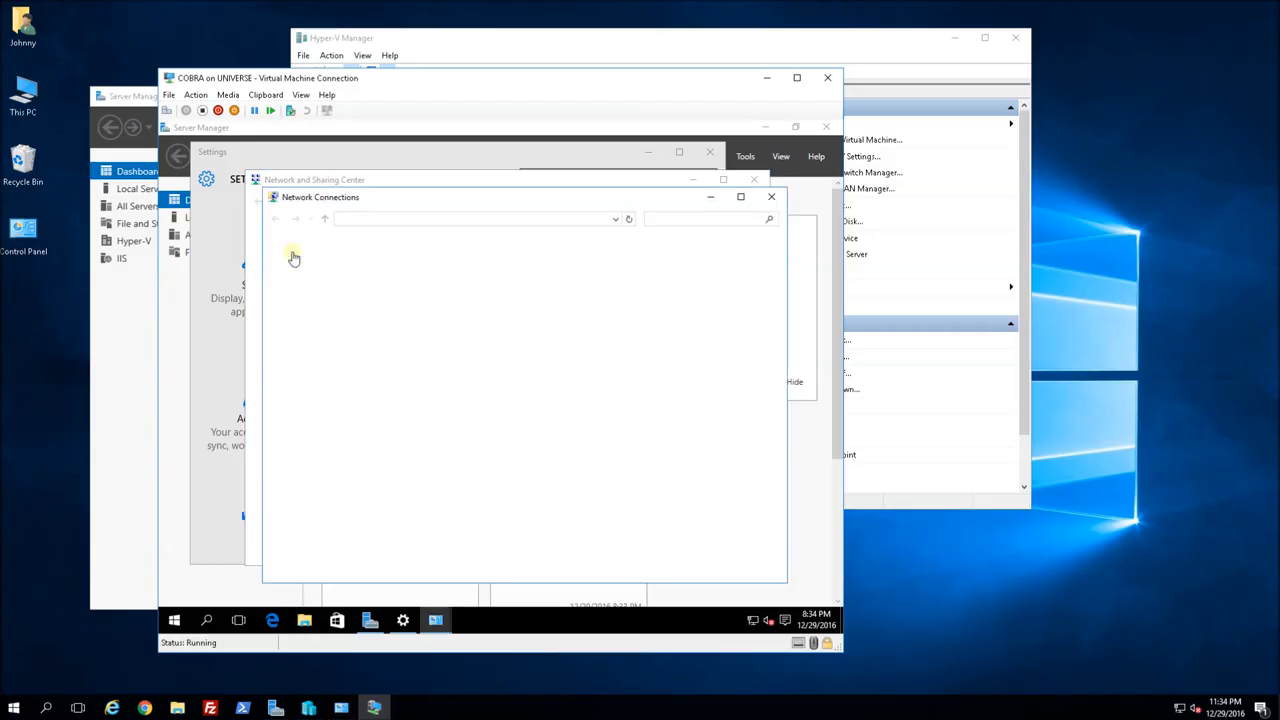
{"action": "left_click", "coordinate": [320, 276]}
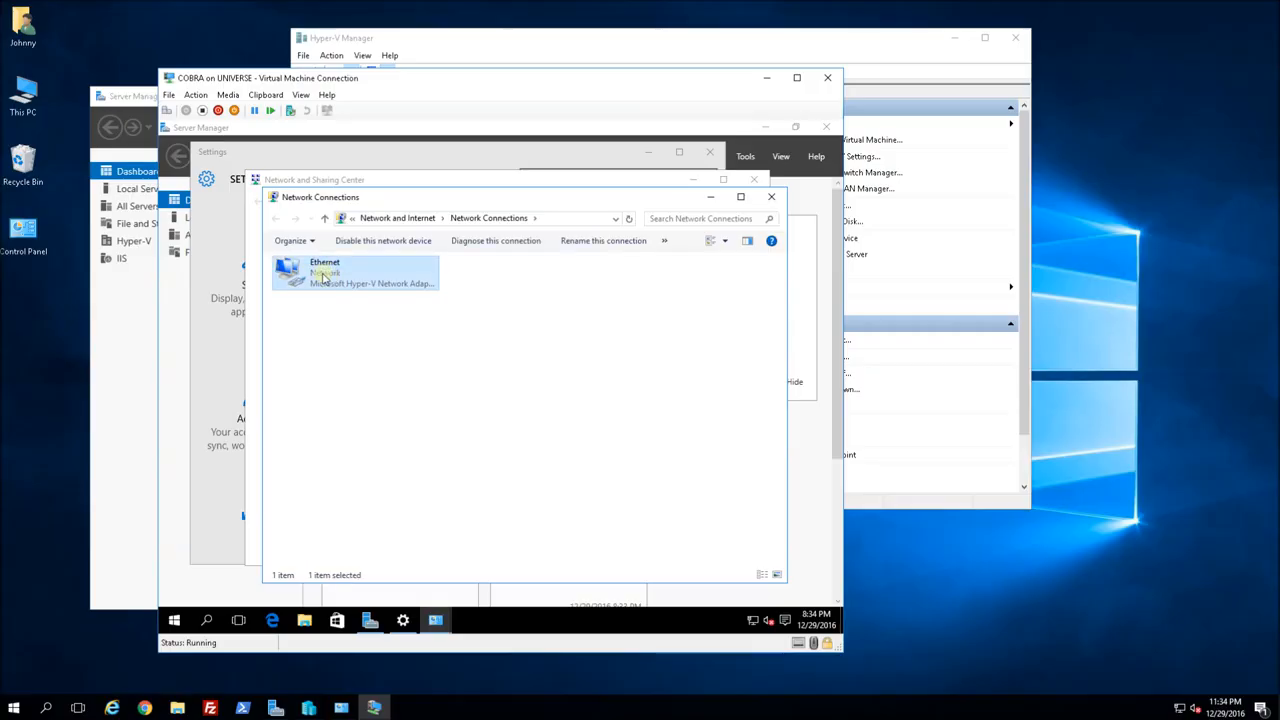
{"action": "right_click", "coordinate": [322, 277]}
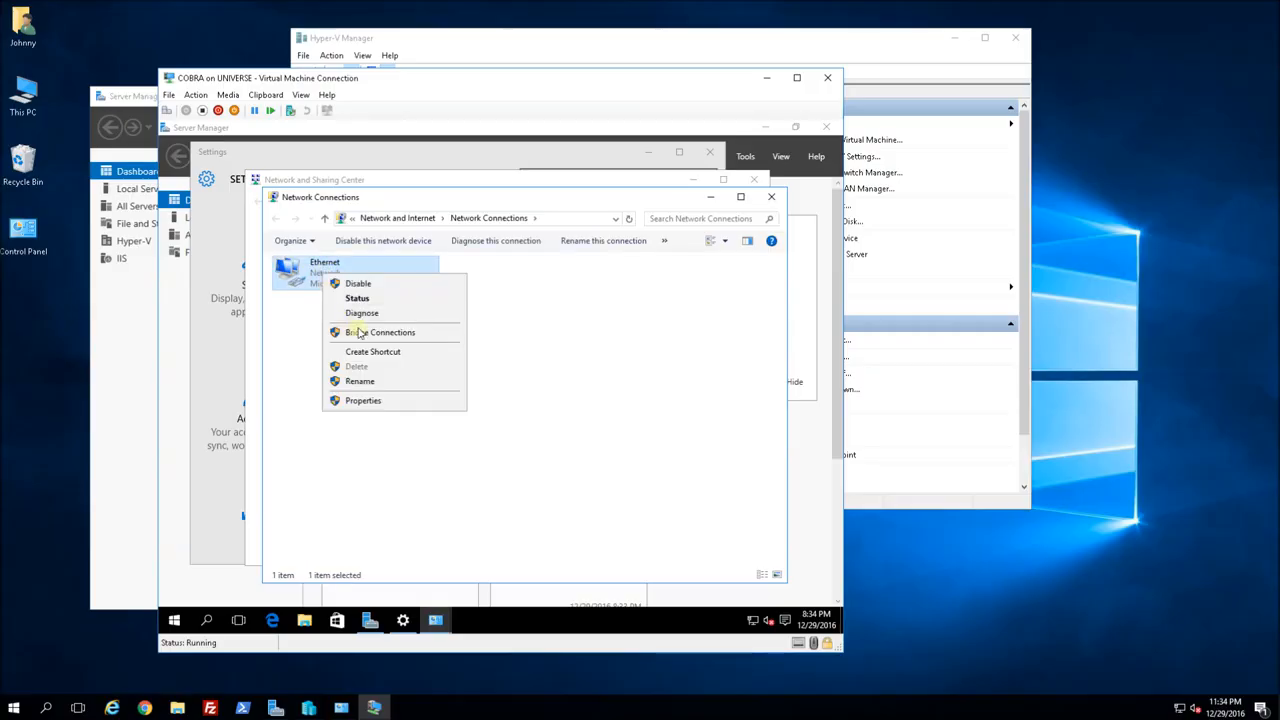
{"action": "left_click", "coordinate": [364, 400]}
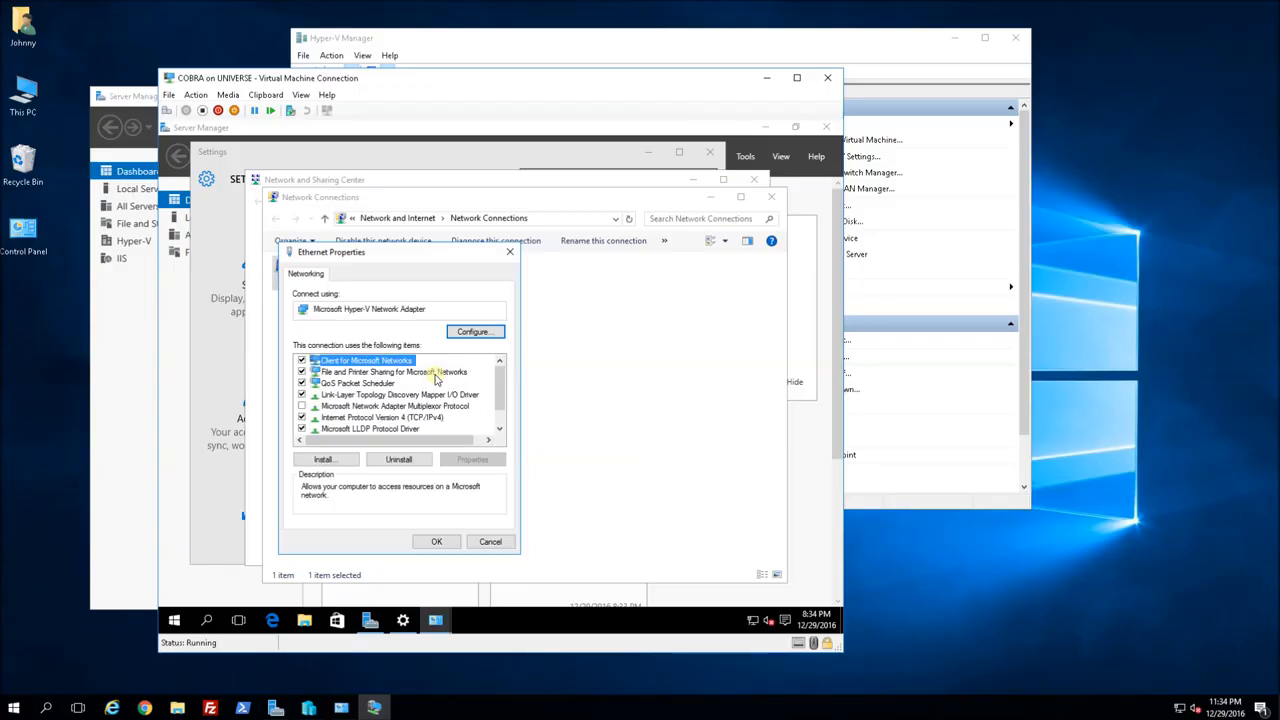
{"action": "left_click", "coordinate": [425, 417]}
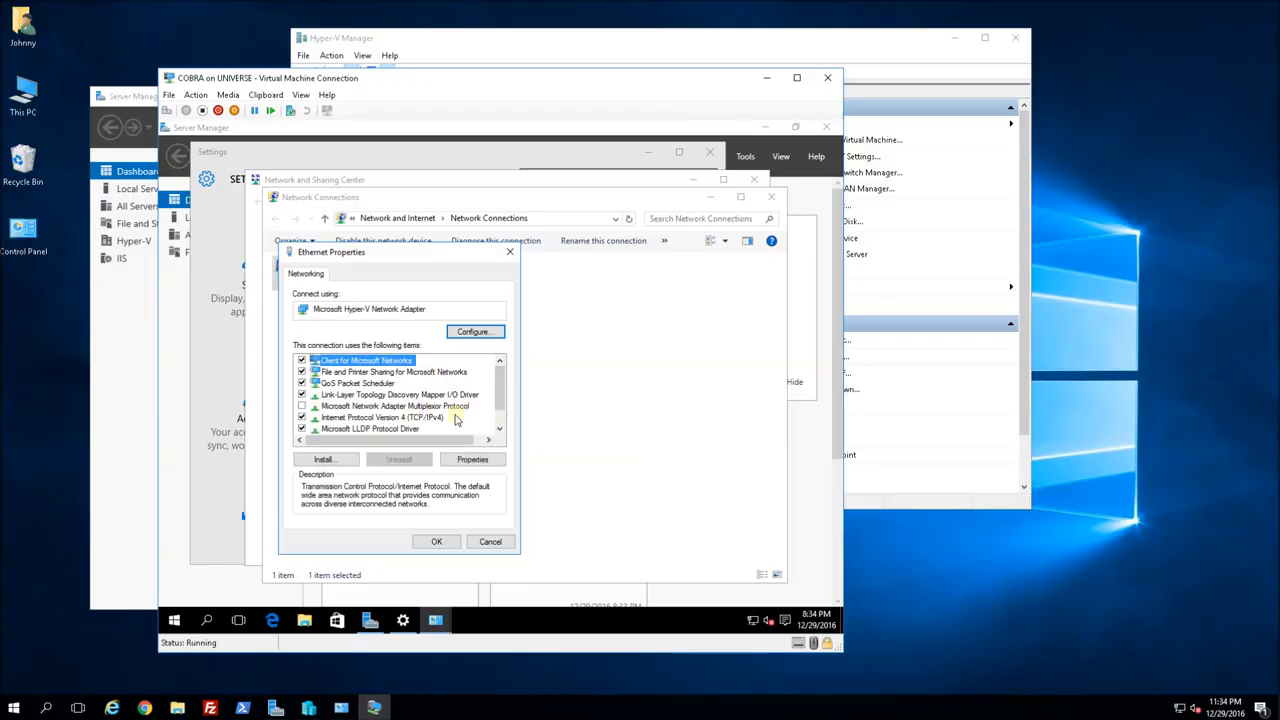
{"action": "double_click", "coordinate": [432, 420]}
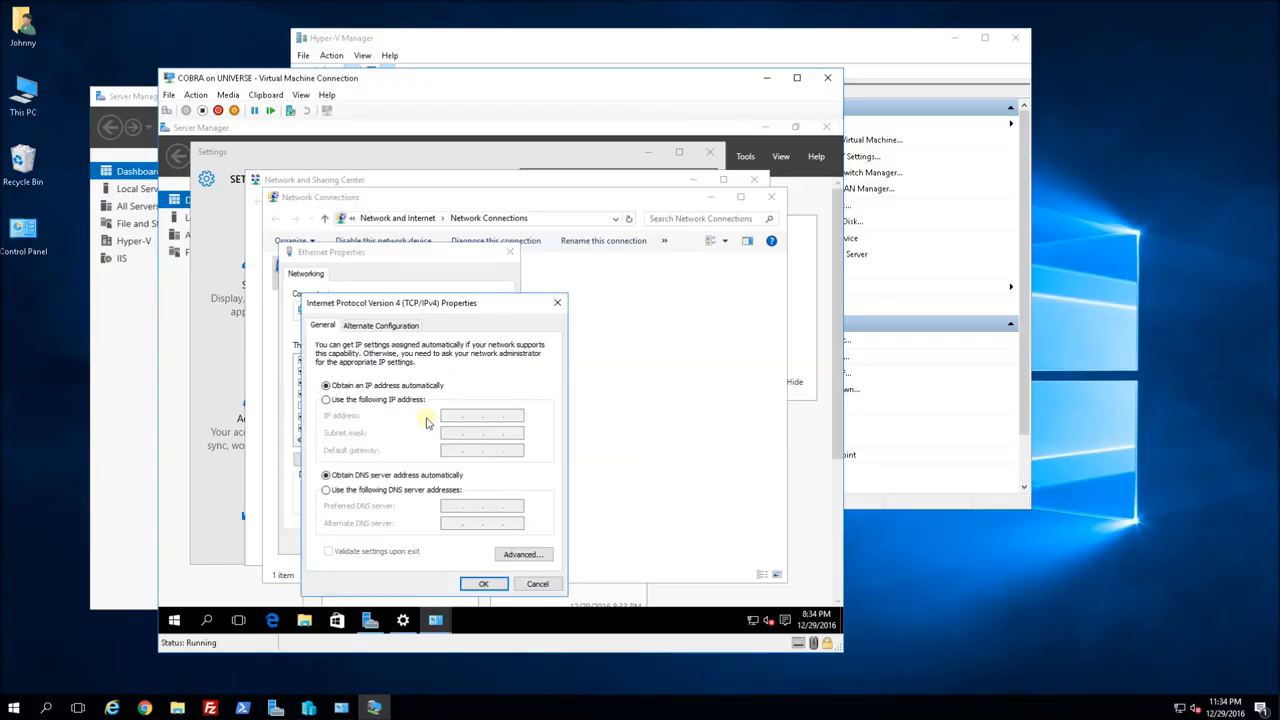
Assign the static IP address 192.168.88.150 with subnet mask 255.255.255.0
{"action": "left_click", "coordinate": [375, 403]}
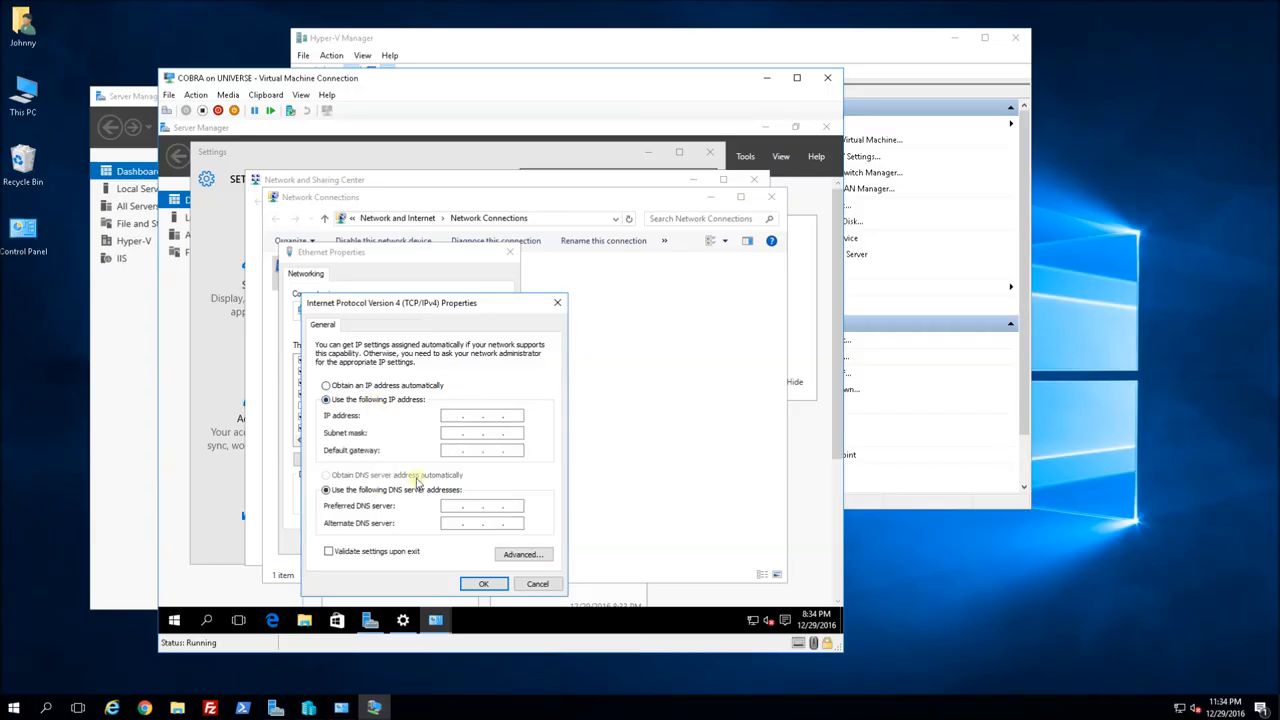
{"action": "type", "text": "19"}
{"action": "type", "text": "2"}
{"action": "type", "text": "1689"}
{"action": "type", "text": "111"}
{"action": "key", "text": "BackSpace"}
{"action": "key", "text": "BackSpace"}
{"action": "type", "text": "88 . "}
{"action": "type", "text": "11"}
{"action": "key", "text": "BackSpace"}
{"action": "key", "text": "BackSpace"}
{"action": "type", "text": "150"}
{"action": "key", "text": "Tab"}
{"action": "key", "text": "Tab"}
Enter a default gateway and a preferred DNS server on the 192.168.88 network and save the adapter's settings
{"action": "type", "text": "192 . "}
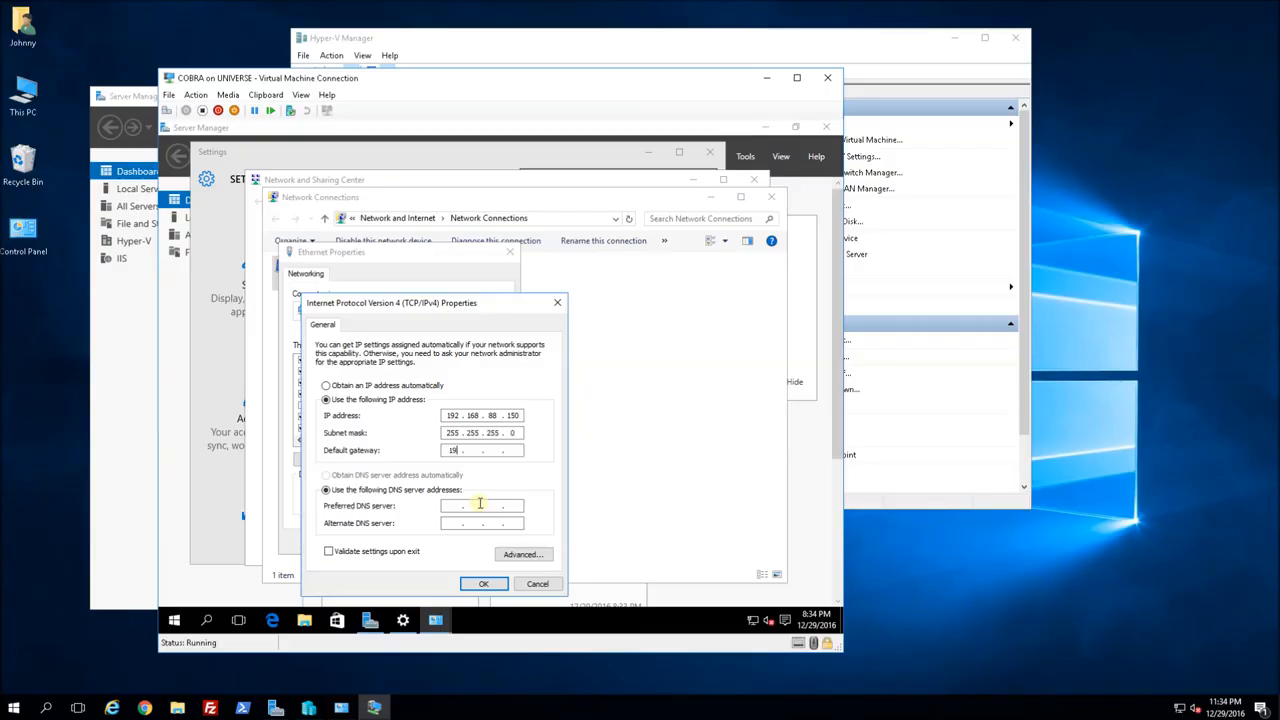
{"action": "type", "text": "168 . 88"}
{"action": "left_click", "coordinate": [480, 503]}
{"action": "type", "text": "192 . 168 . 88"}
{"action": "left_click", "coordinate": [479, 584]}
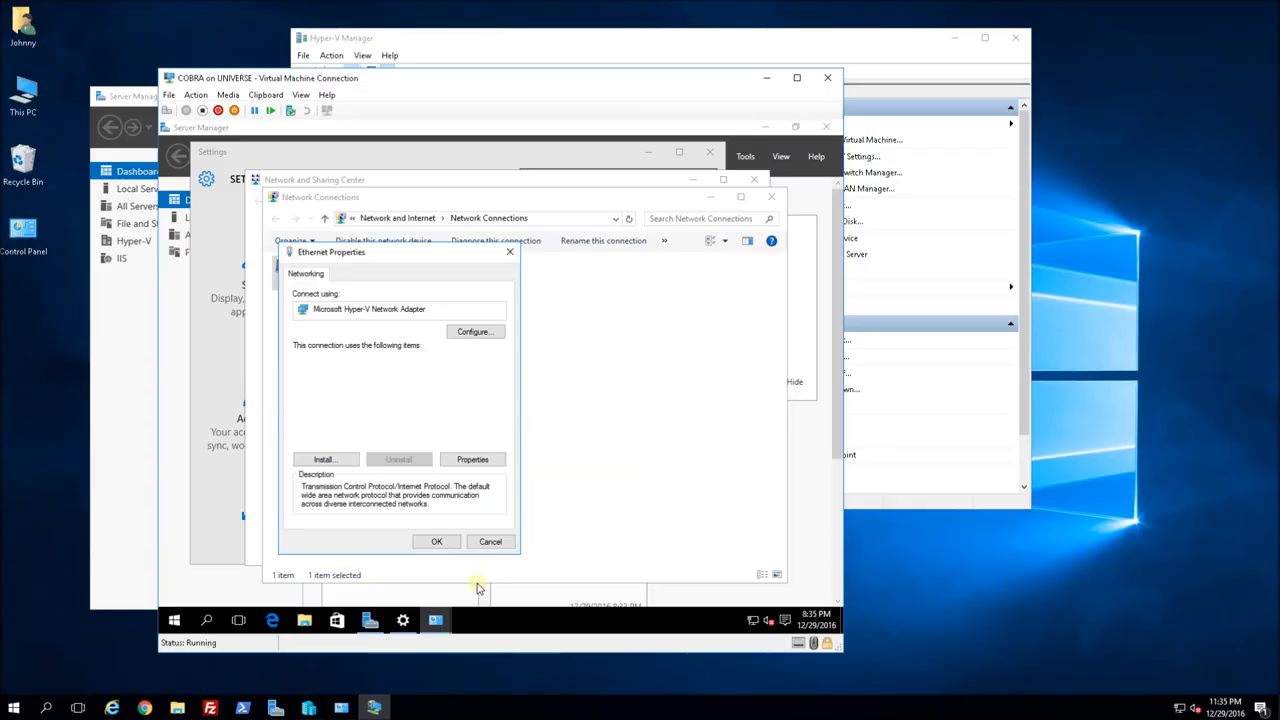
{"action": "left_click", "coordinate": [436, 541]}
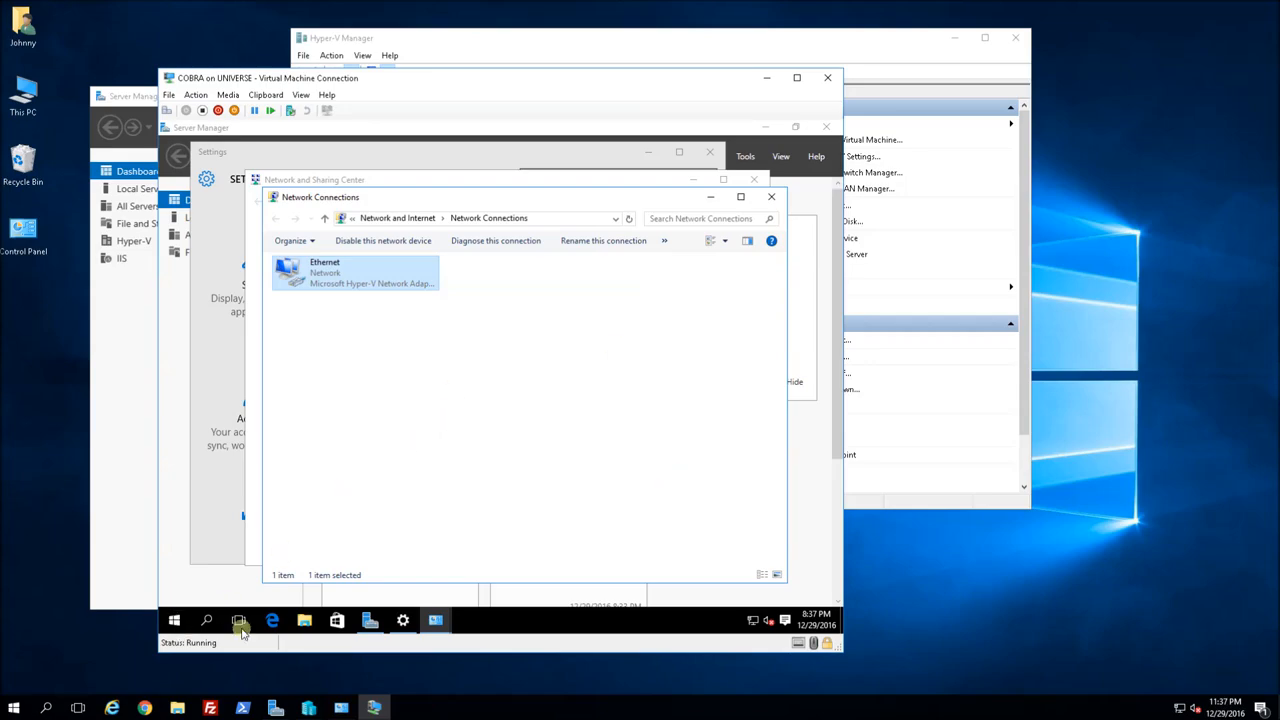
Open the system properties of This PC in the virtual machine, view Device Manager and return to the System window
{"action": "left_click", "coordinate": [173, 623]}
{"action": "left_click", "coordinate": [302, 624]}
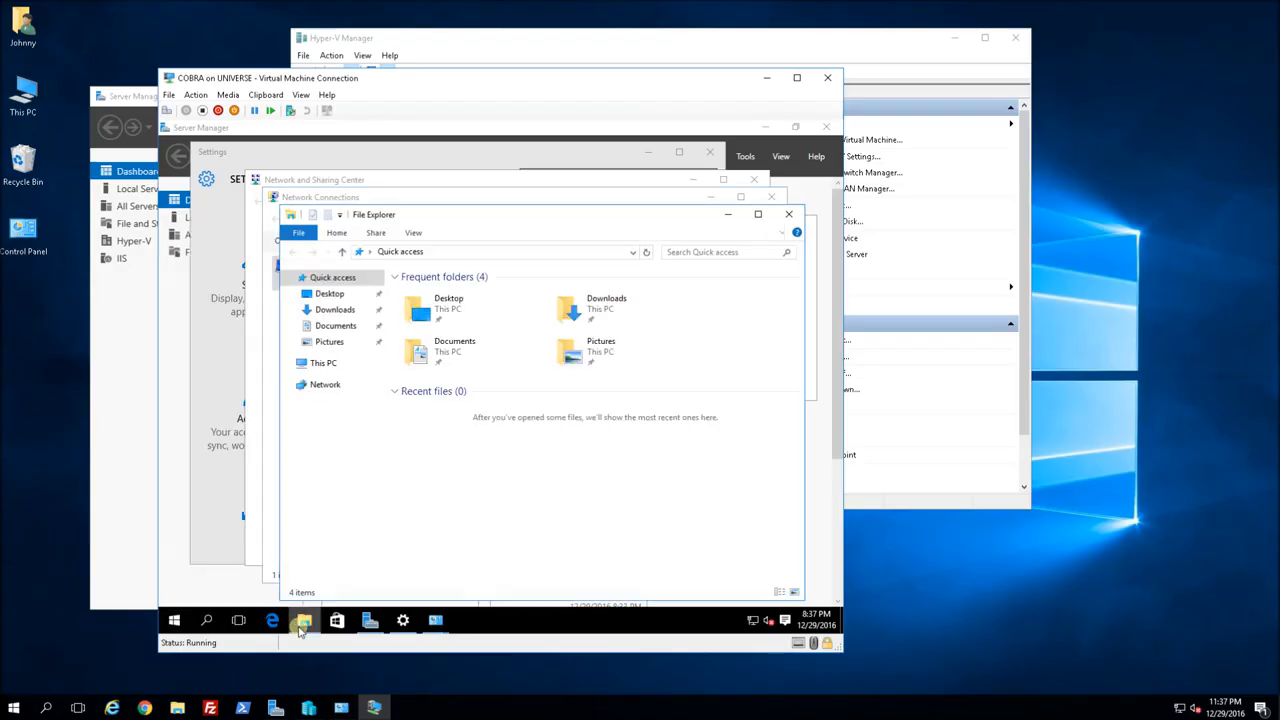
{"action": "right_click", "coordinate": [324, 365]}
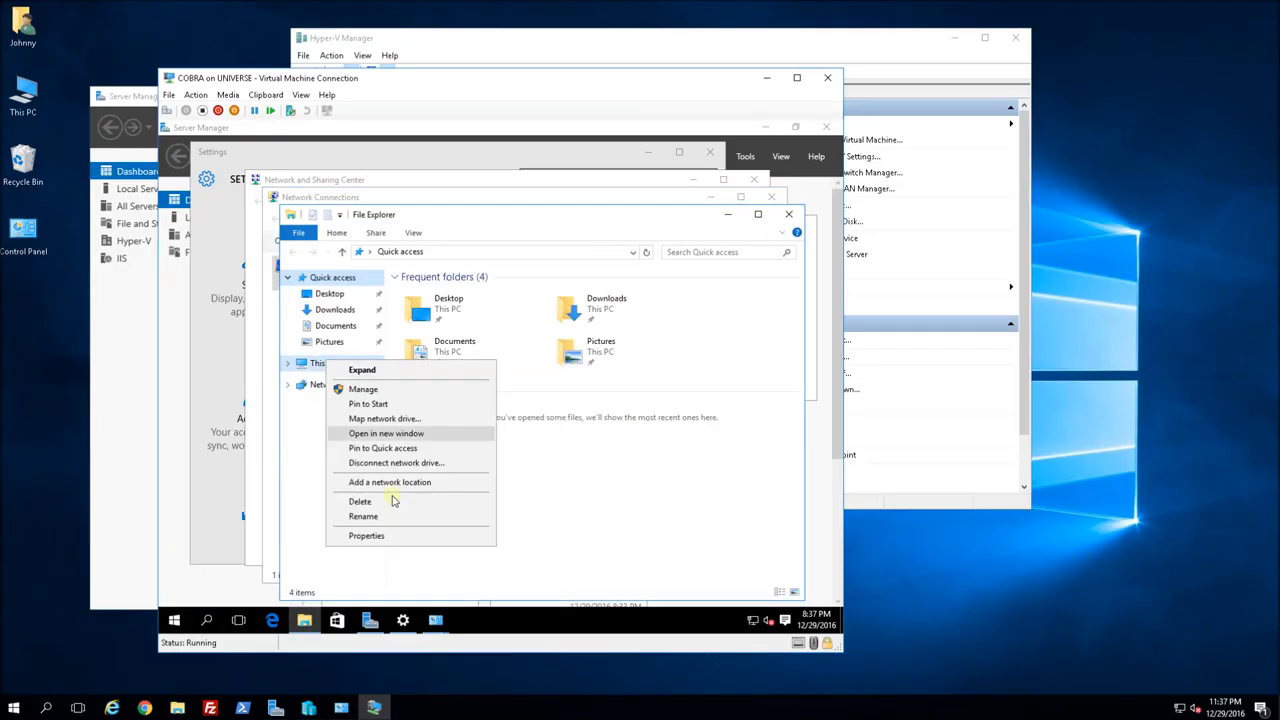
{"action": "left_click", "coordinate": [393, 535]}
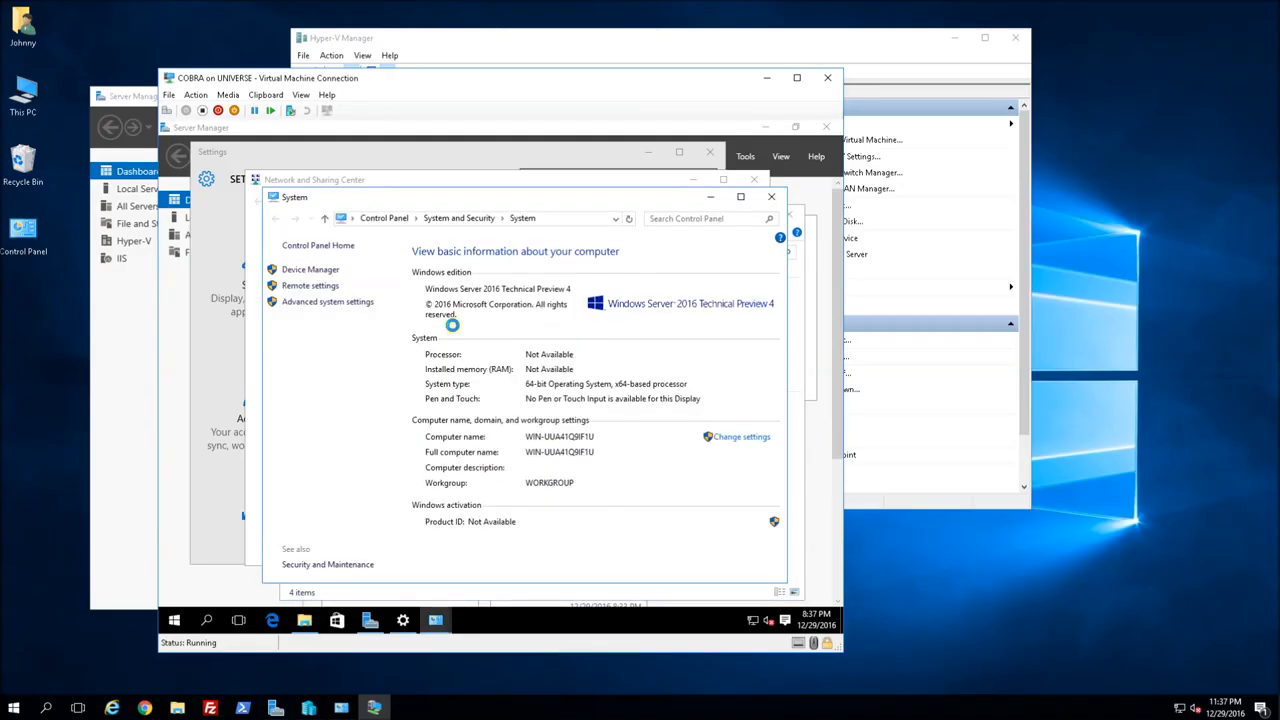
{"action": "left_click", "coordinate": [292, 270]}
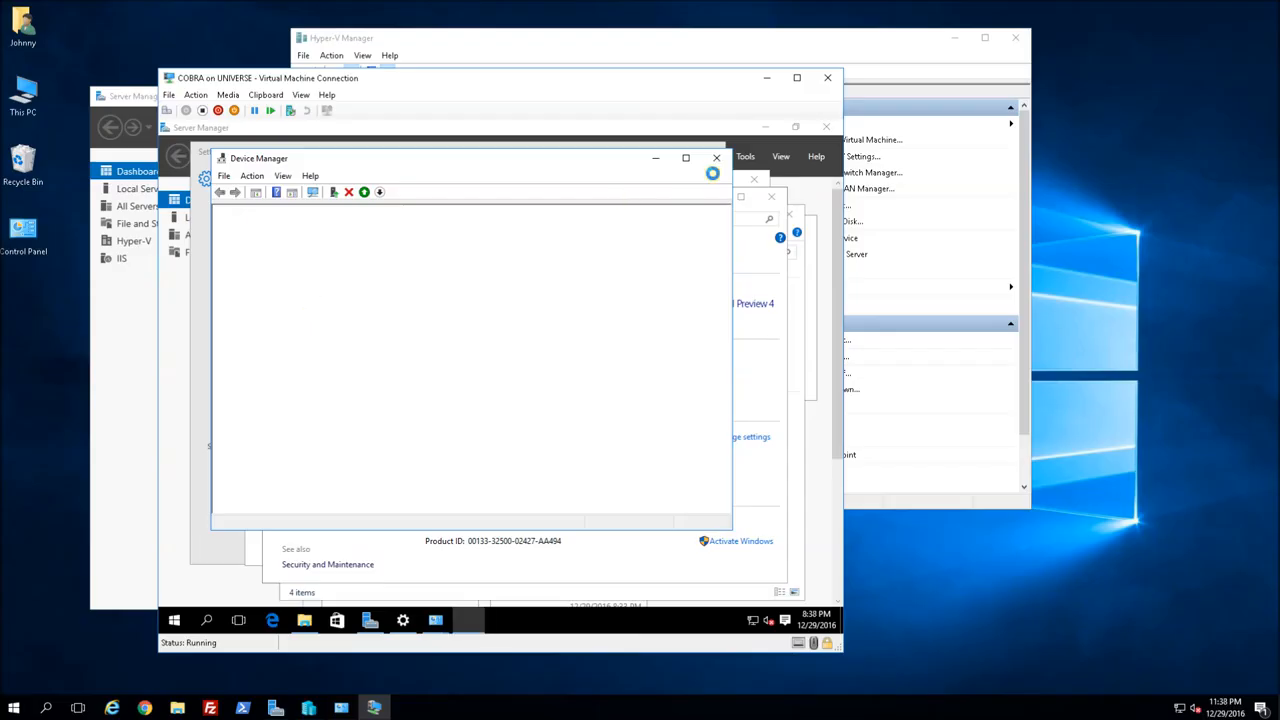
{"action": "left_click", "coordinate": [767, 338]}
Allow remote connections to the virtual machine without requiring Network Level Authentication and apply the setting
{"action": "left_click", "coordinate": [329, 303]}
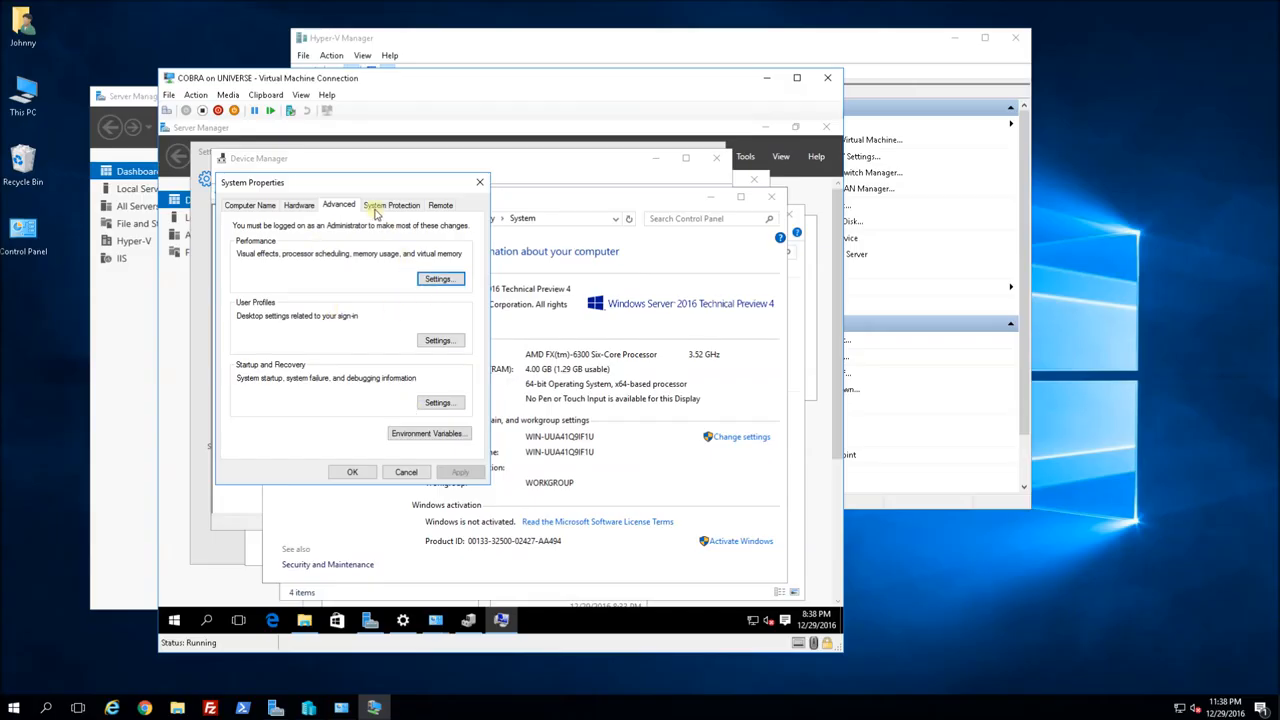
{"action": "left_click", "coordinate": [438, 205]}
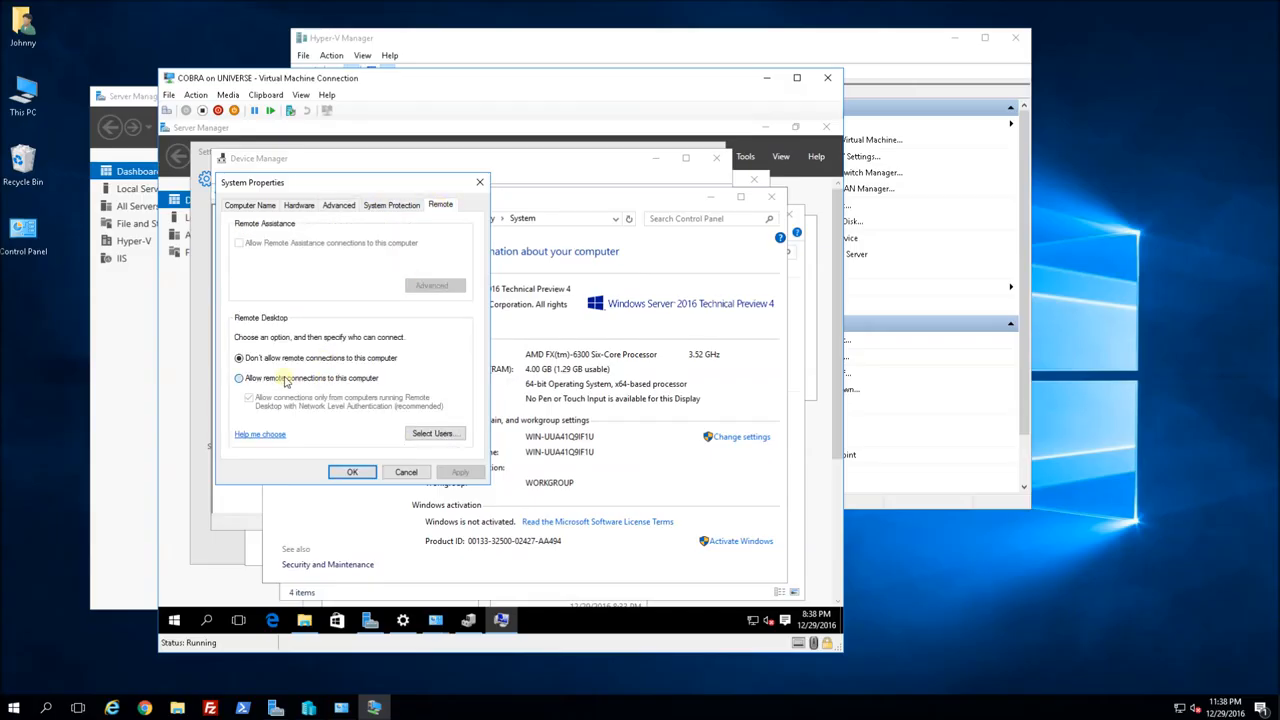
{"action": "left_click", "coordinate": [291, 382]}
{"action": "left_click", "coordinate": [356, 331]}
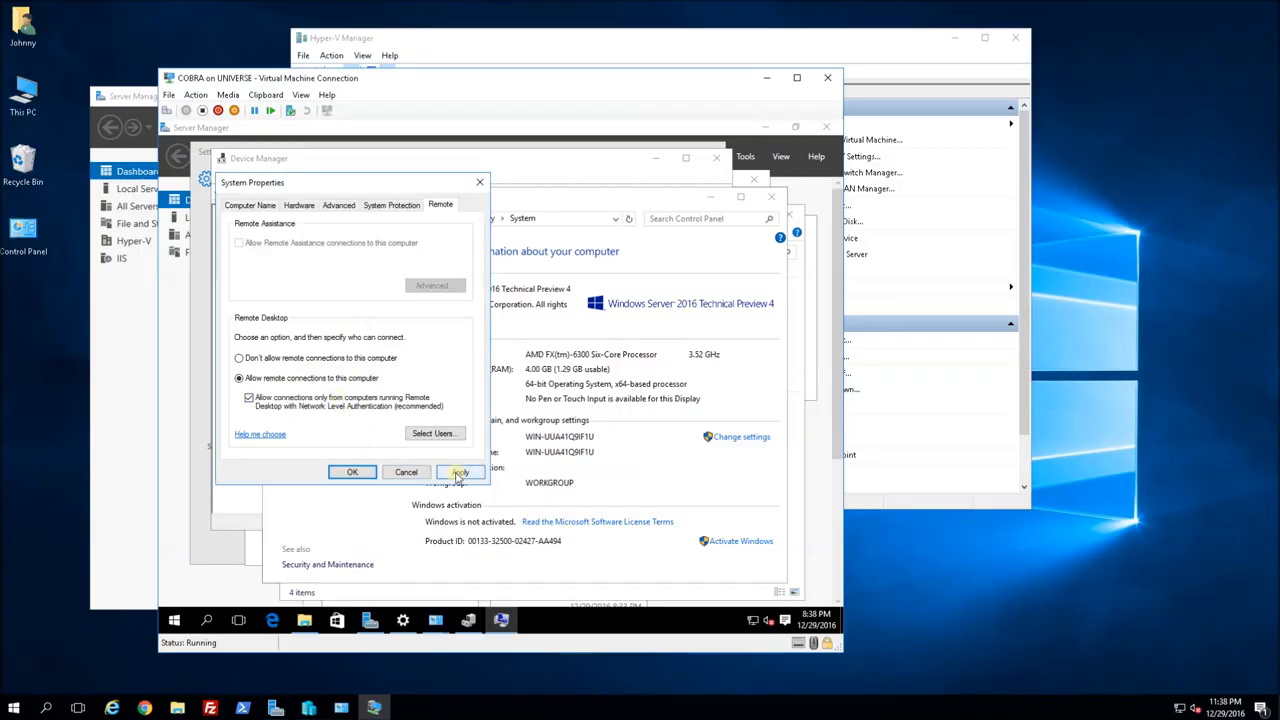
{"action": "left_click", "coordinate": [258, 399]}
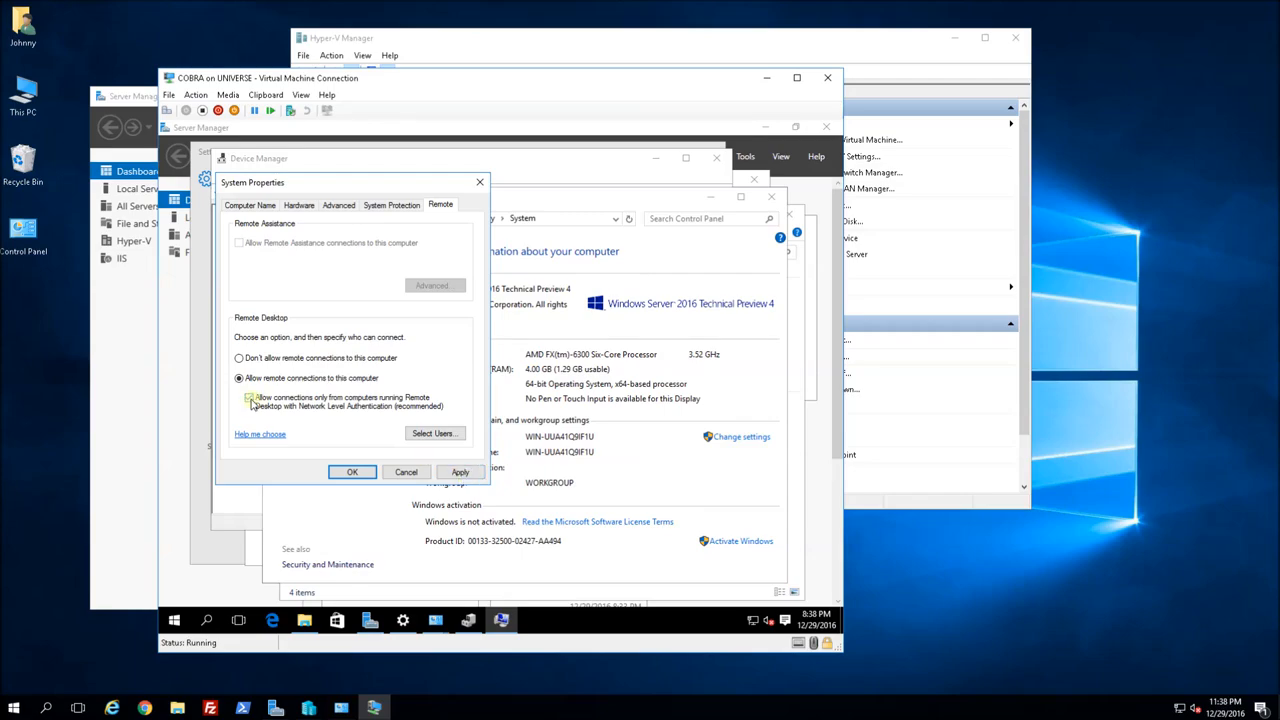
{"action": "left_click", "coordinate": [462, 474]}
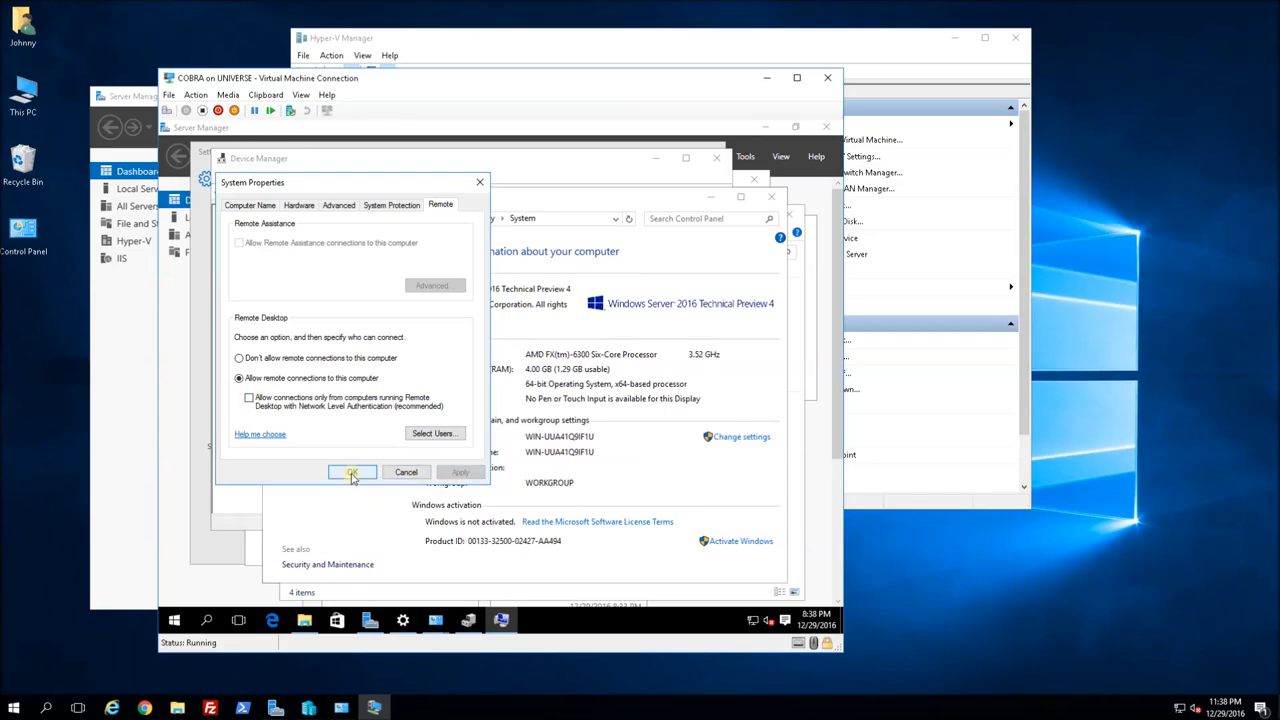
{"action": "left_click", "coordinate": [352, 473]}
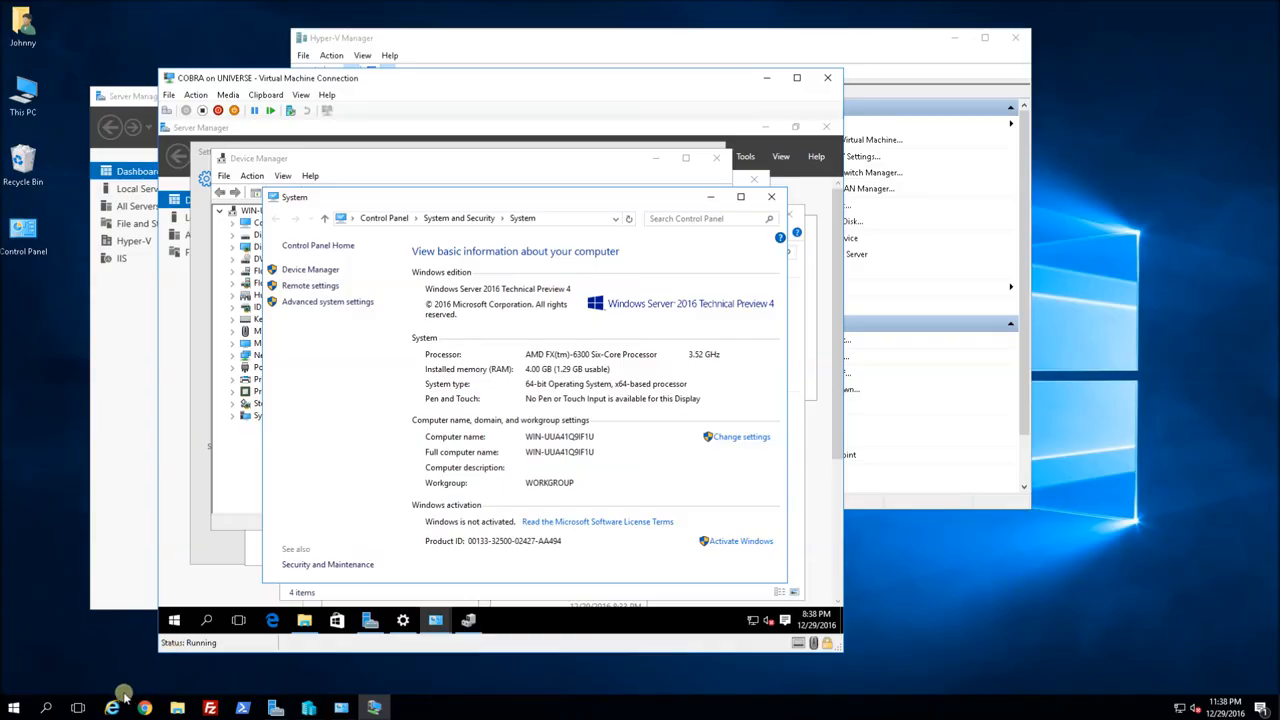
Open Windows PowerShell on the host and launch Remote Desktop Connection with the mstsc command
{"action": "left_click", "coordinate": [242, 708]}
{"action": "left_click_drag", "start_coordinate": [225, 11], "coordinate": [228, 56]}
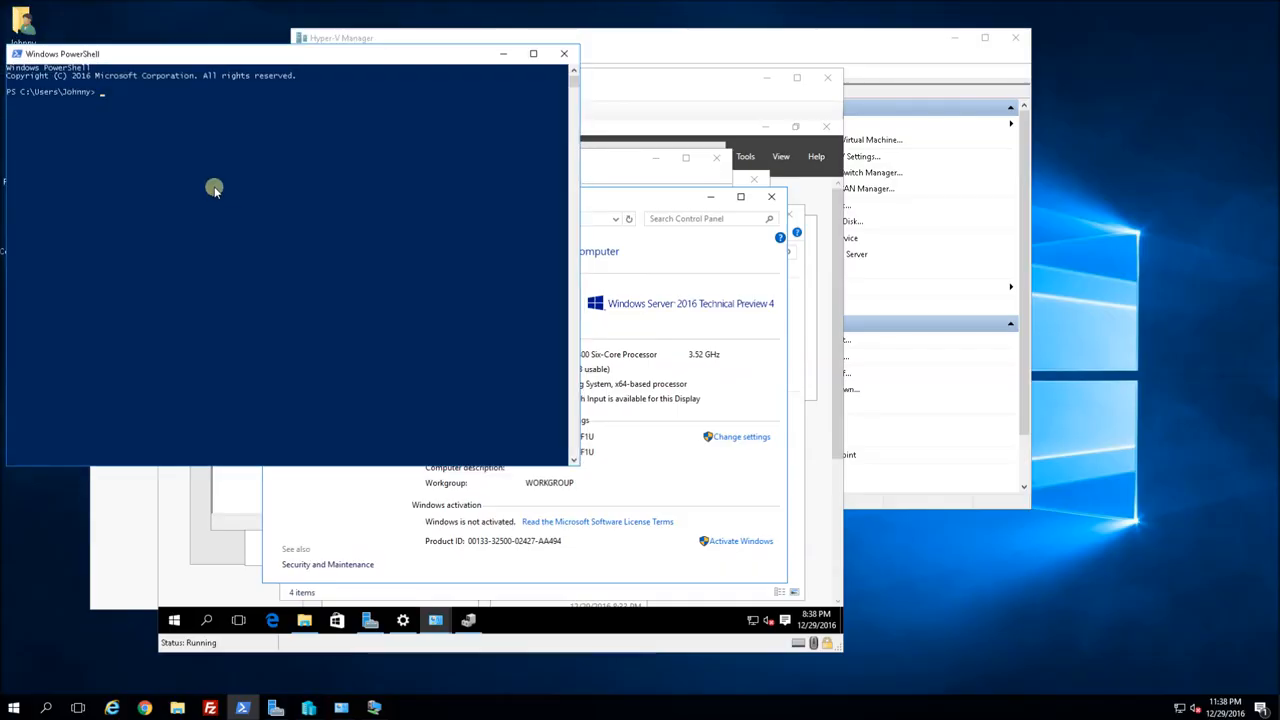
{"action": "type", "text": "tsts"}
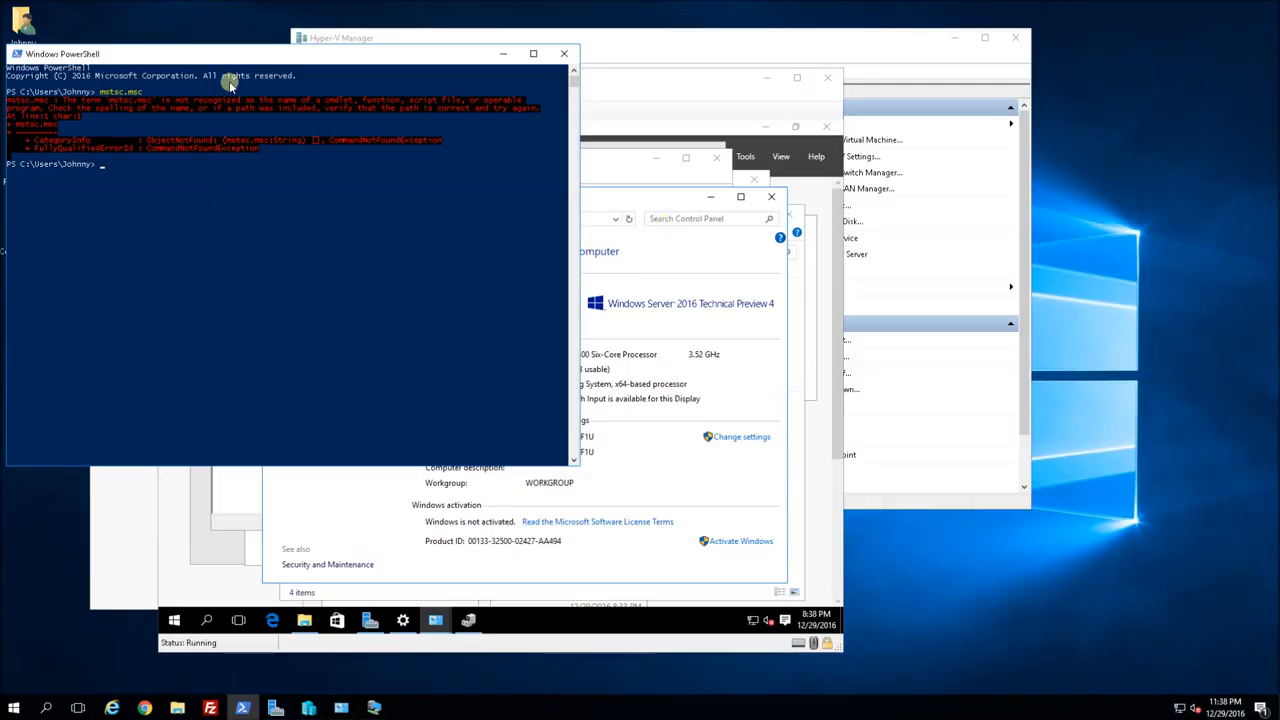
{"action": "left_click", "coordinate": [249, 254]}
{"action": "type", "text": "mstsc"}
{"action": "key", "text": "Return"}
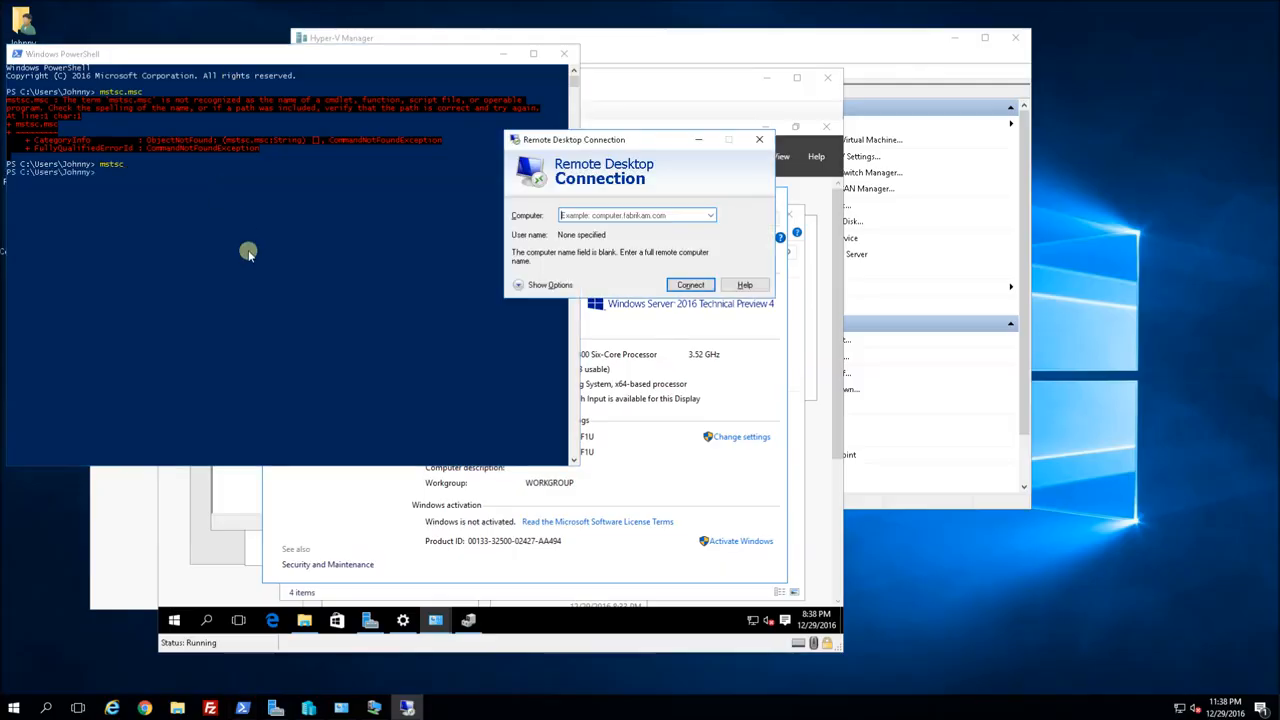
Connect to 192.168.88.150 as Administrator with the account password and accept the unverified certificate
{"action": "left_click", "coordinate": [642, 215]}
{"action": "type", "text": "192.168.88.150"}
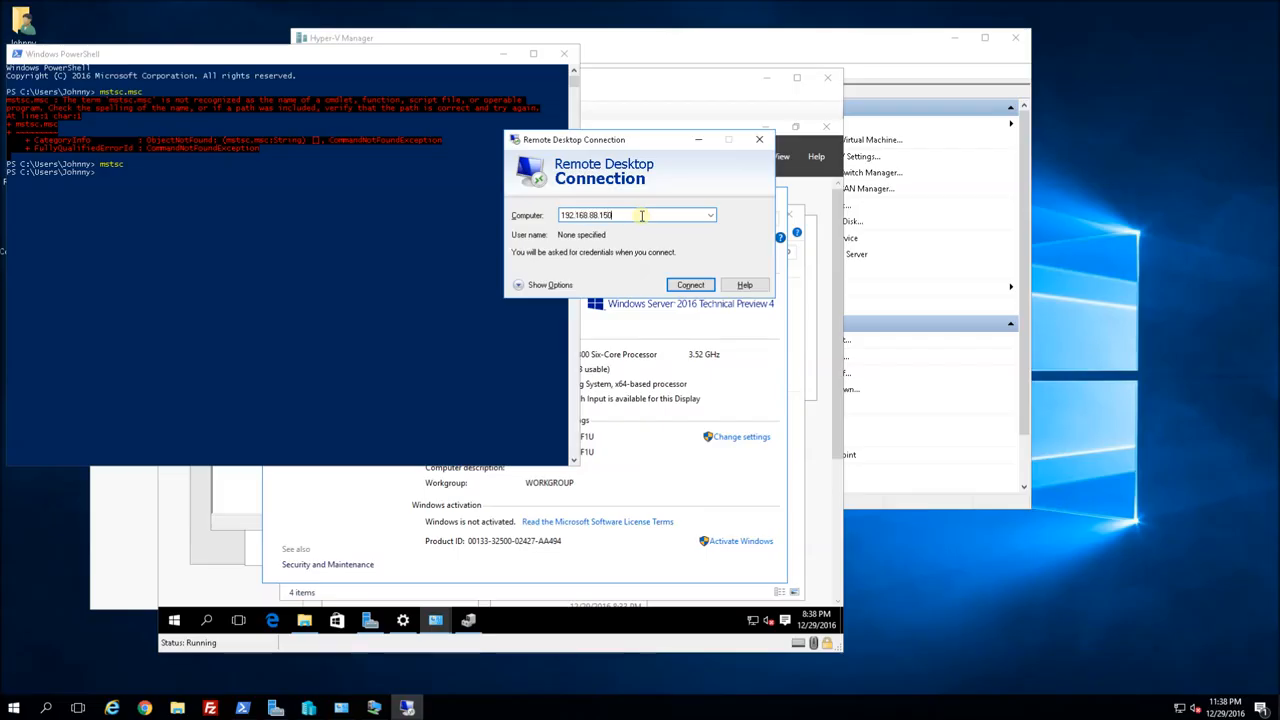
{"action": "key", "text": "Return"}
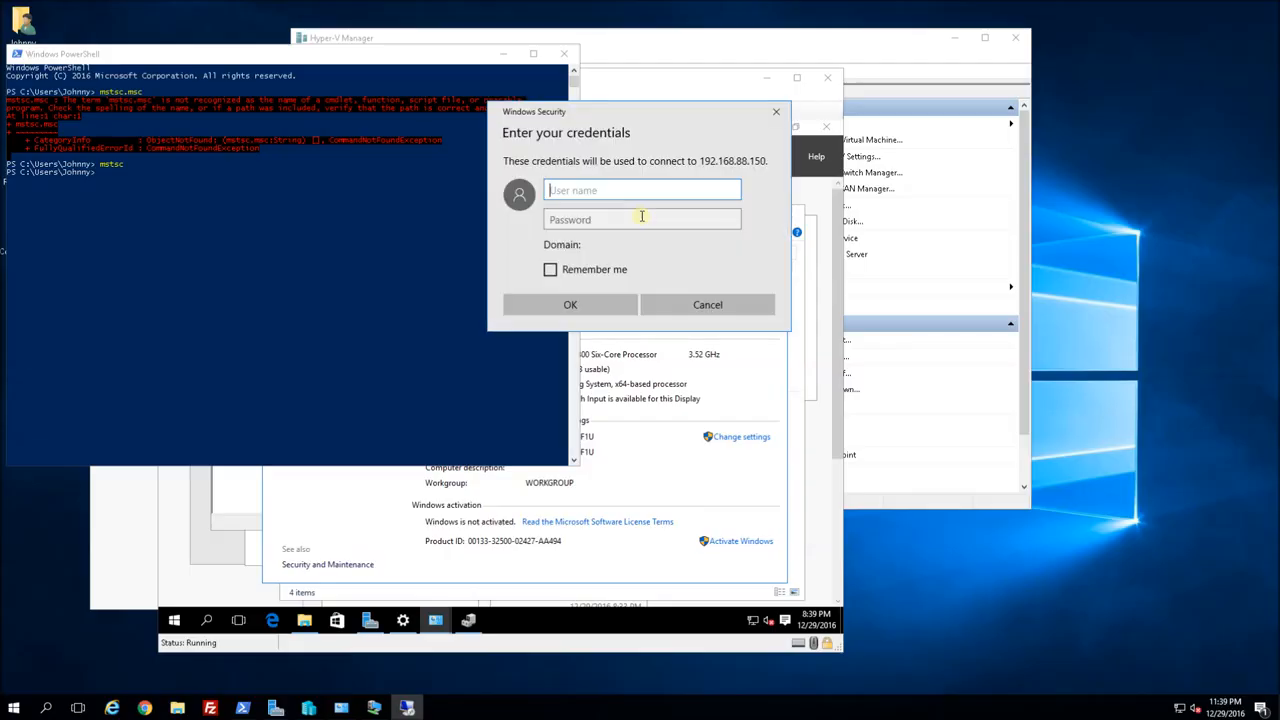
{"action": "type", "text": "Administrator"}
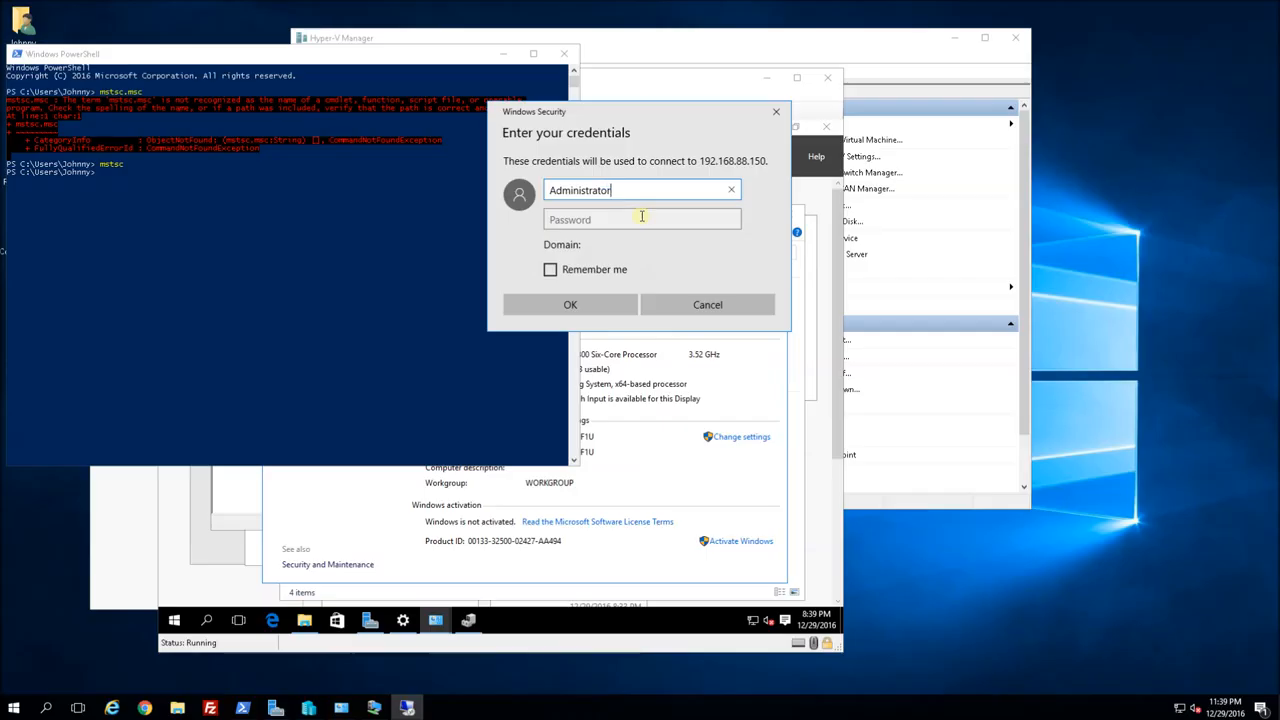
{"action": "left_click", "coordinate": [642, 216]}
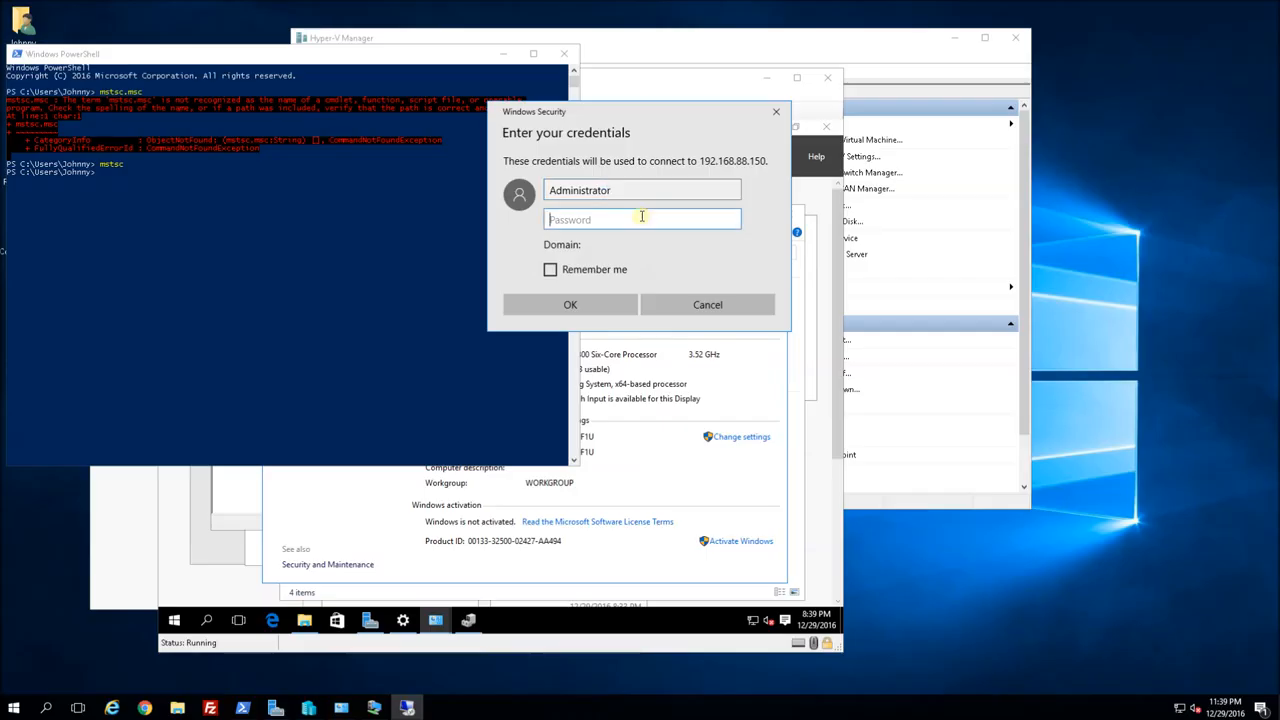
{"action": "type", "text": "••••••••••••"}
{"action": "key", "text": "Return"}
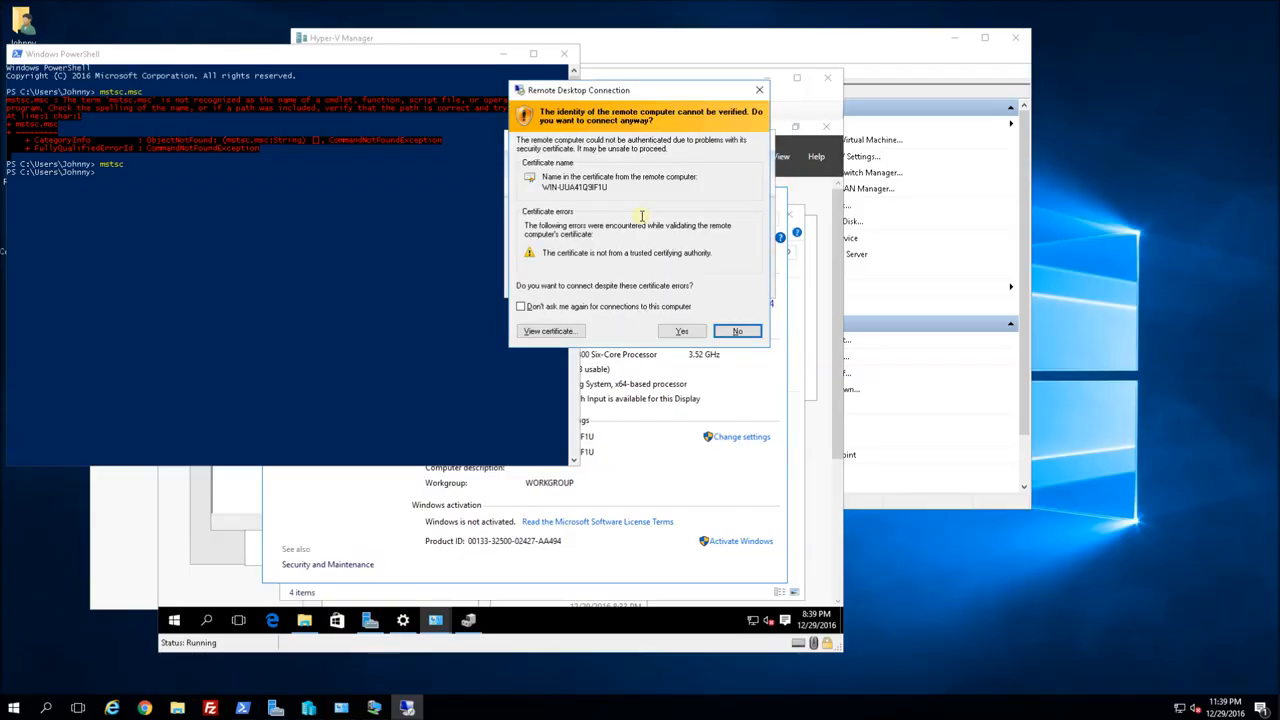
{"action": "key", "text": "y"}
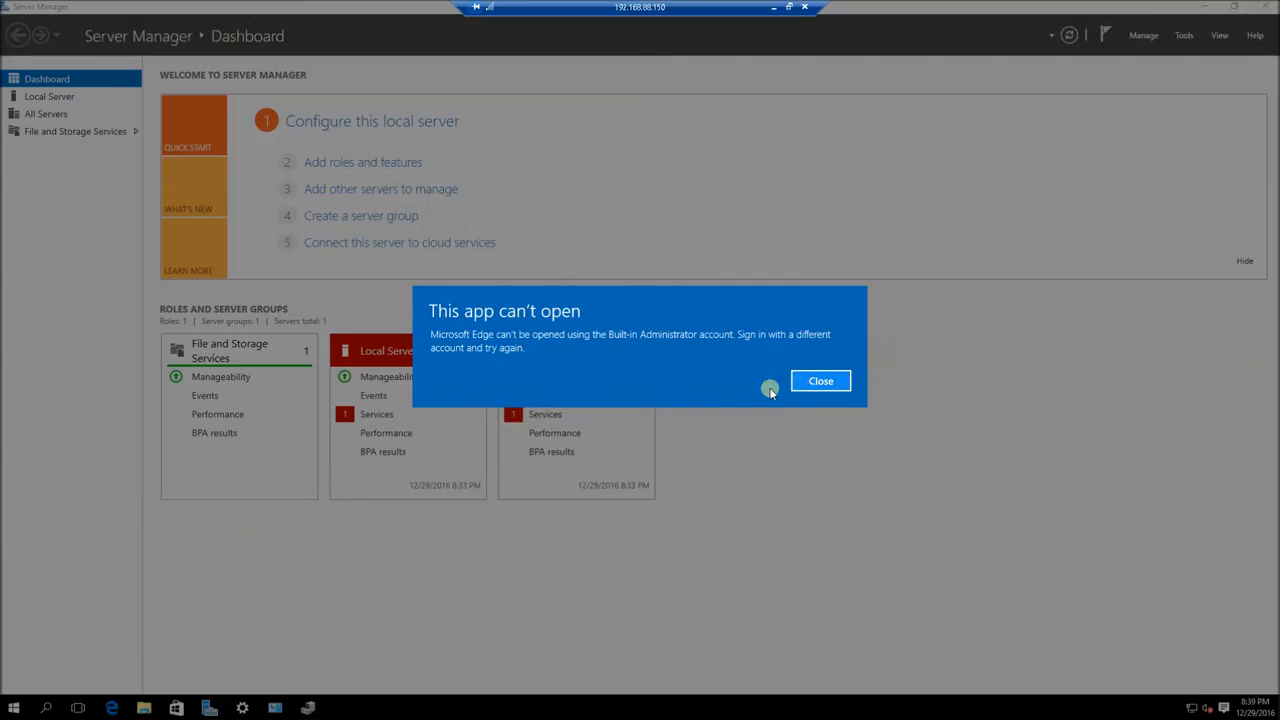
Dismiss the Microsoft Edge notice and close Server Manager in the remote session
{"action": "left_click", "coordinate": [820, 383]}
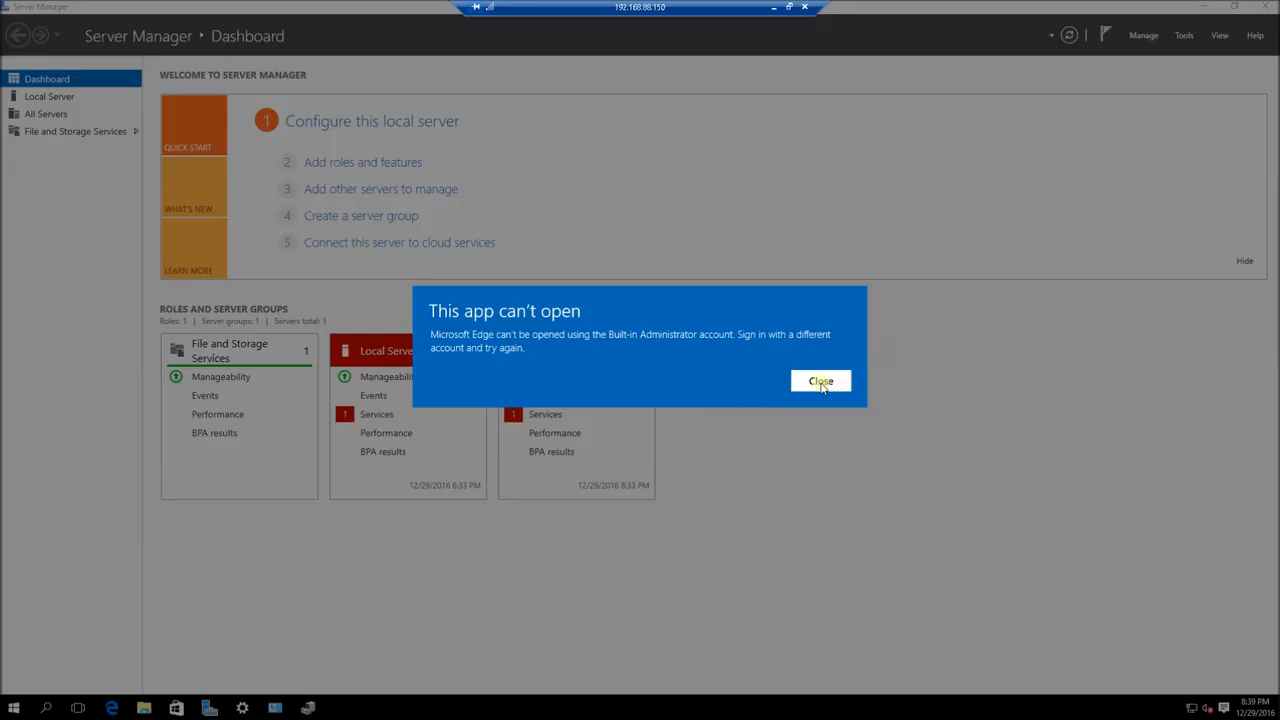
{"action": "left_click", "coordinate": [1268, 8]}
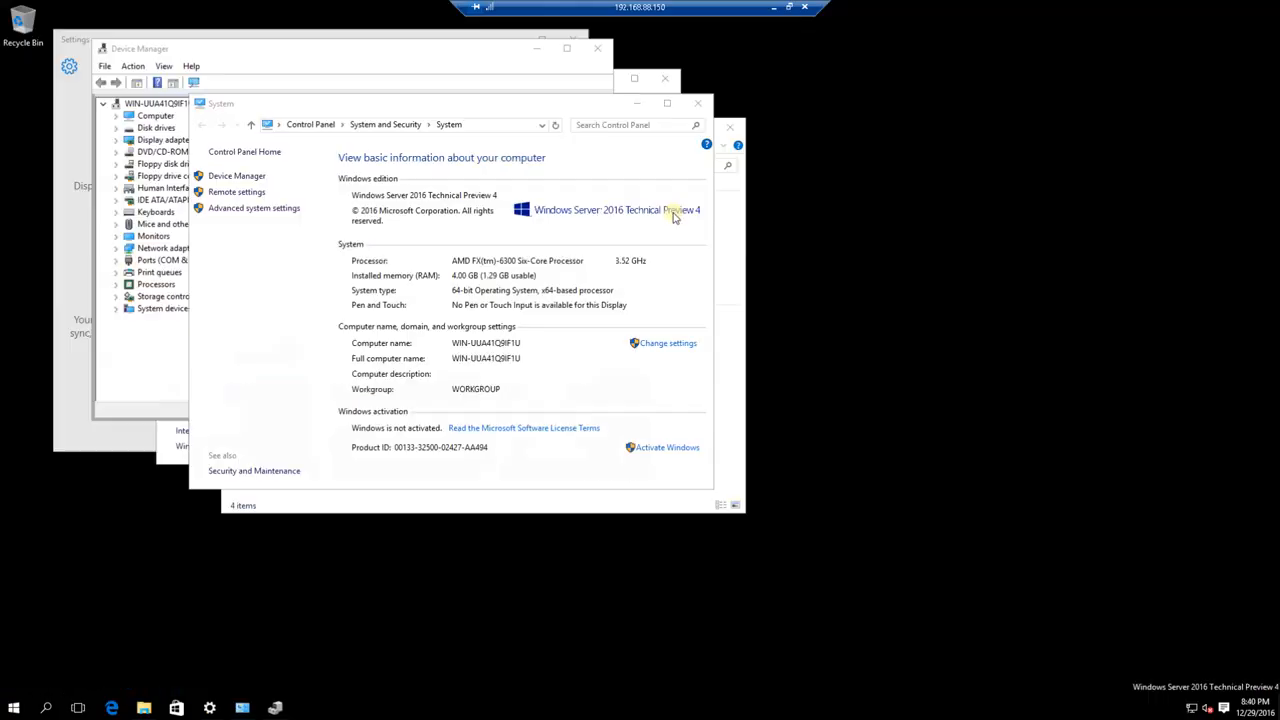
Restart the remote server with Other (Unplanned) as the reason
{"action": "left_click", "coordinate": [13, 707]}
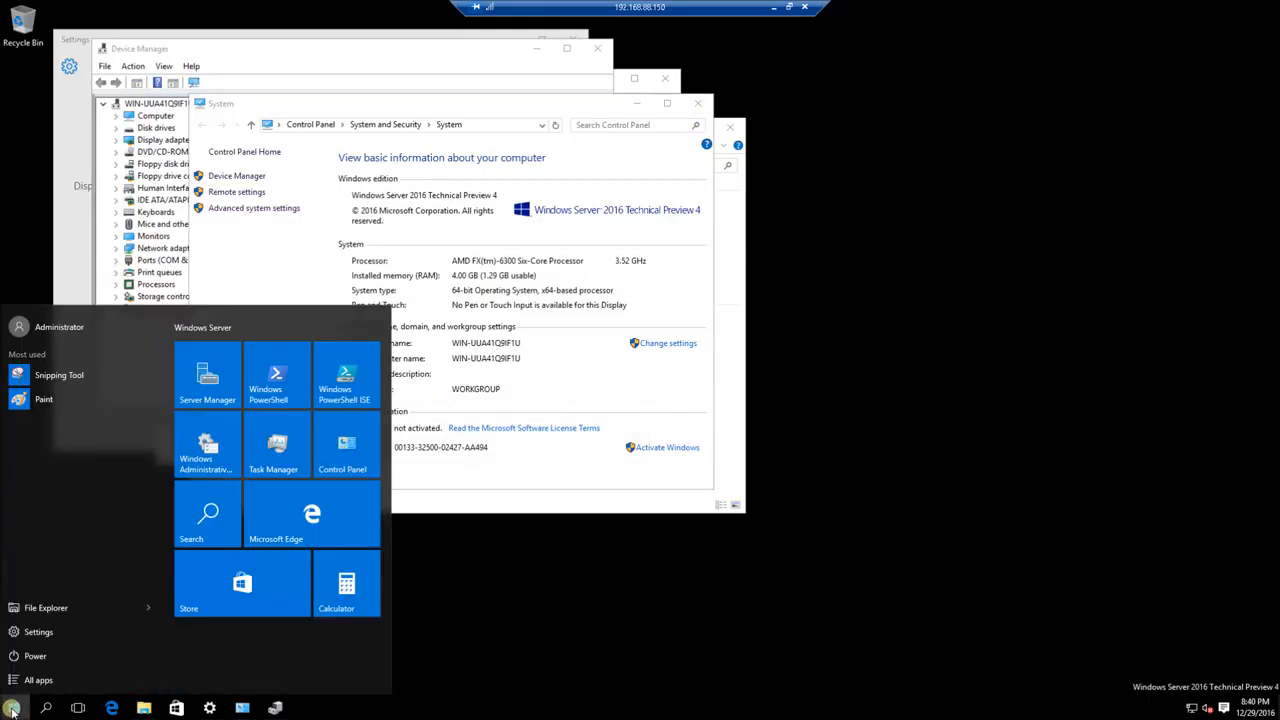
{"action": "left_click", "coordinate": [69, 655]}
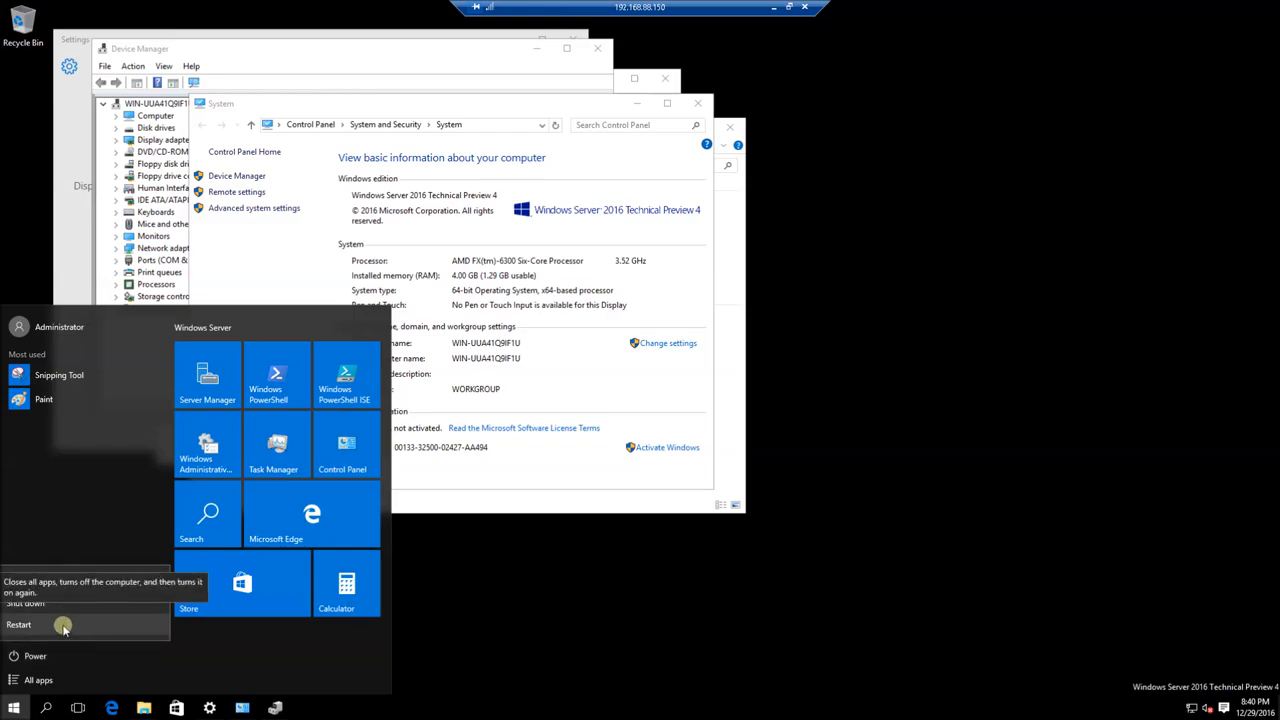
{"action": "left_click", "coordinate": [63, 627]}
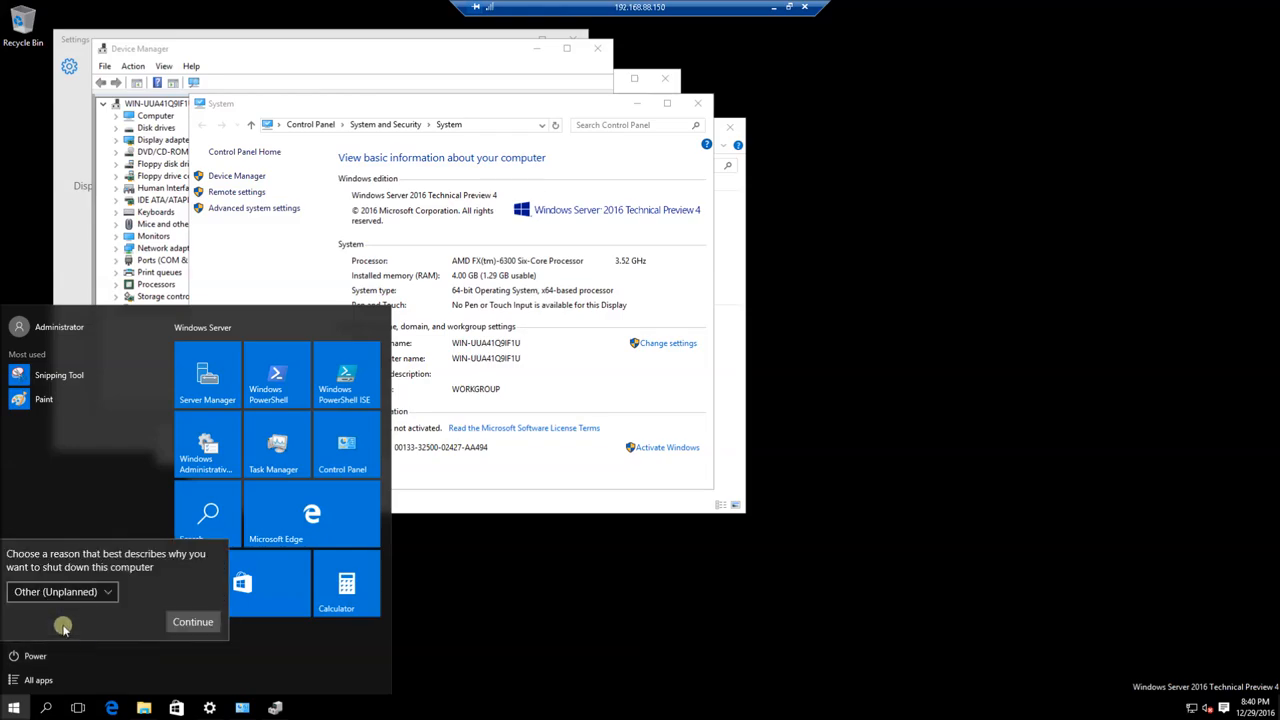
{"action": "left_click", "coordinate": [188, 622]}
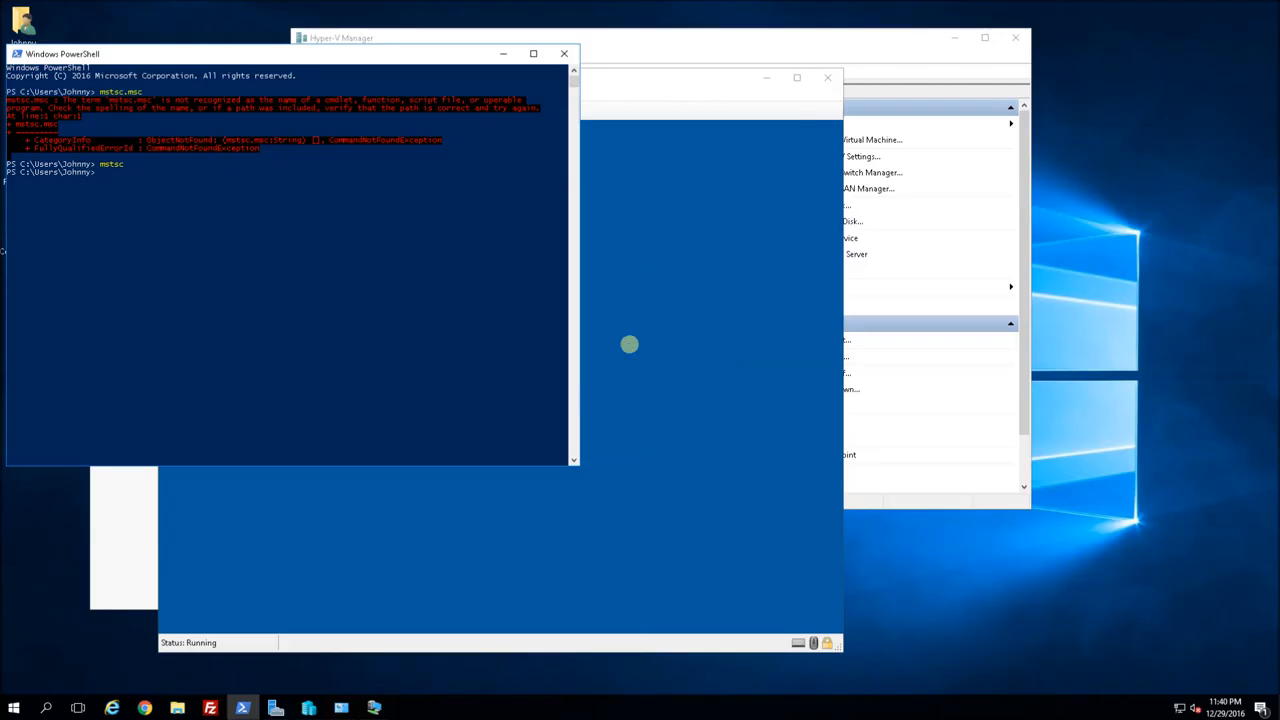
Bring the COBRA virtual machine connection window forward and sign in as Administrator with the account password
{"action": "left_click", "coordinate": [666, 82]}
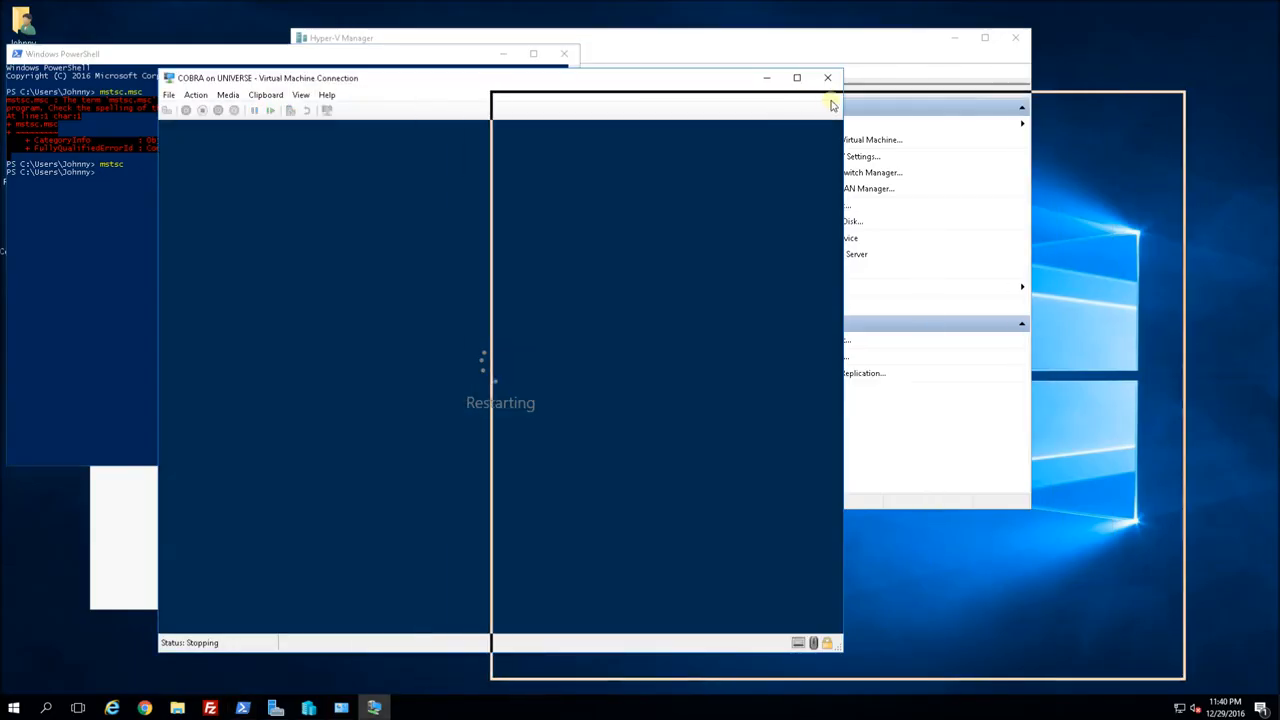
{"action": "left_click_drag", "start_coordinate": [833, 105], "coordinate": [881, 108]}
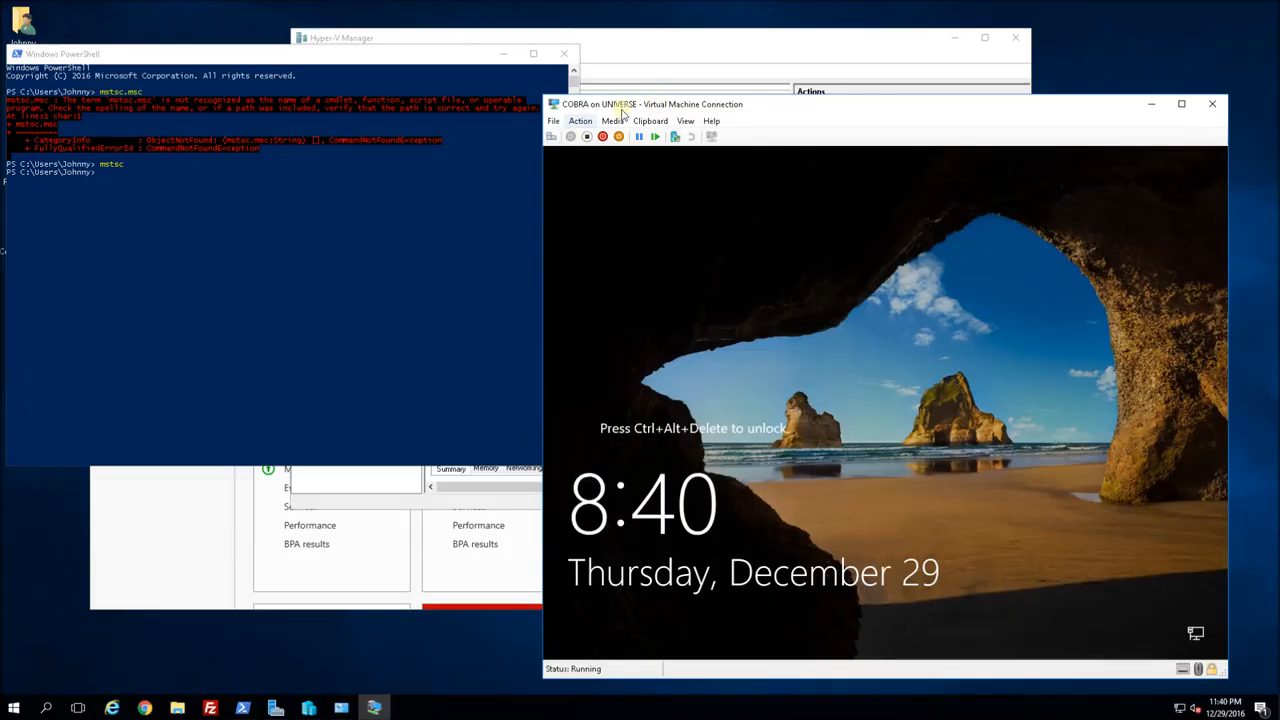
{"action": "left_click_drag", "start_coordinate": [611, 106], "coordinate": [420, 131]}
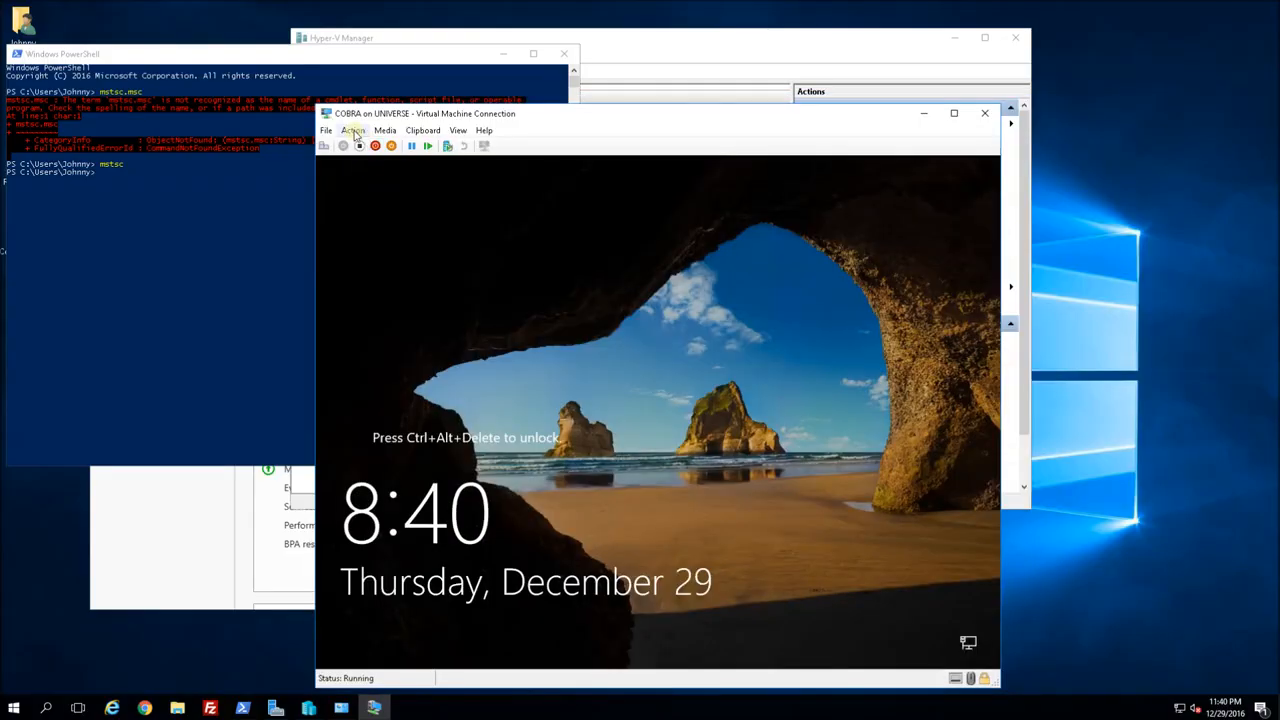
{"action": "left_click", "coordinate": [352, 130]}
{"action": "left_click", "coordinate": [379, 146]}
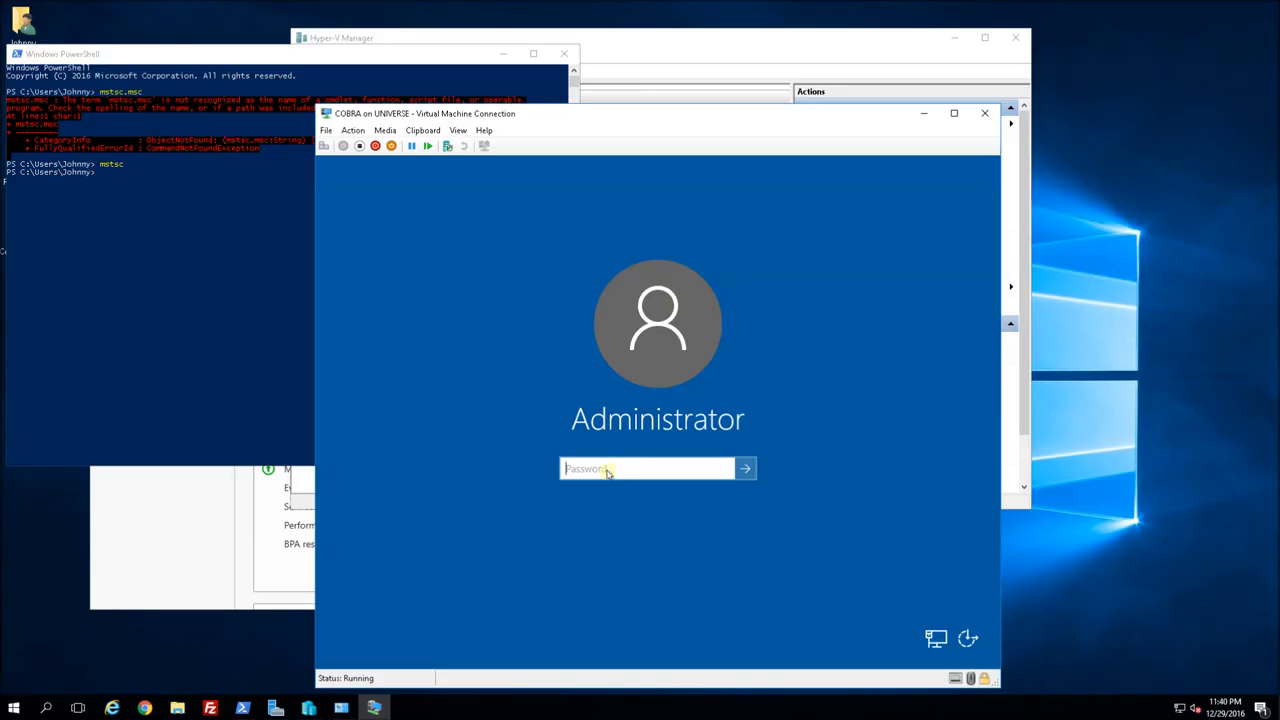
{"action": "type", "text": "•••"}
{"action": "key", "text": "Return"}
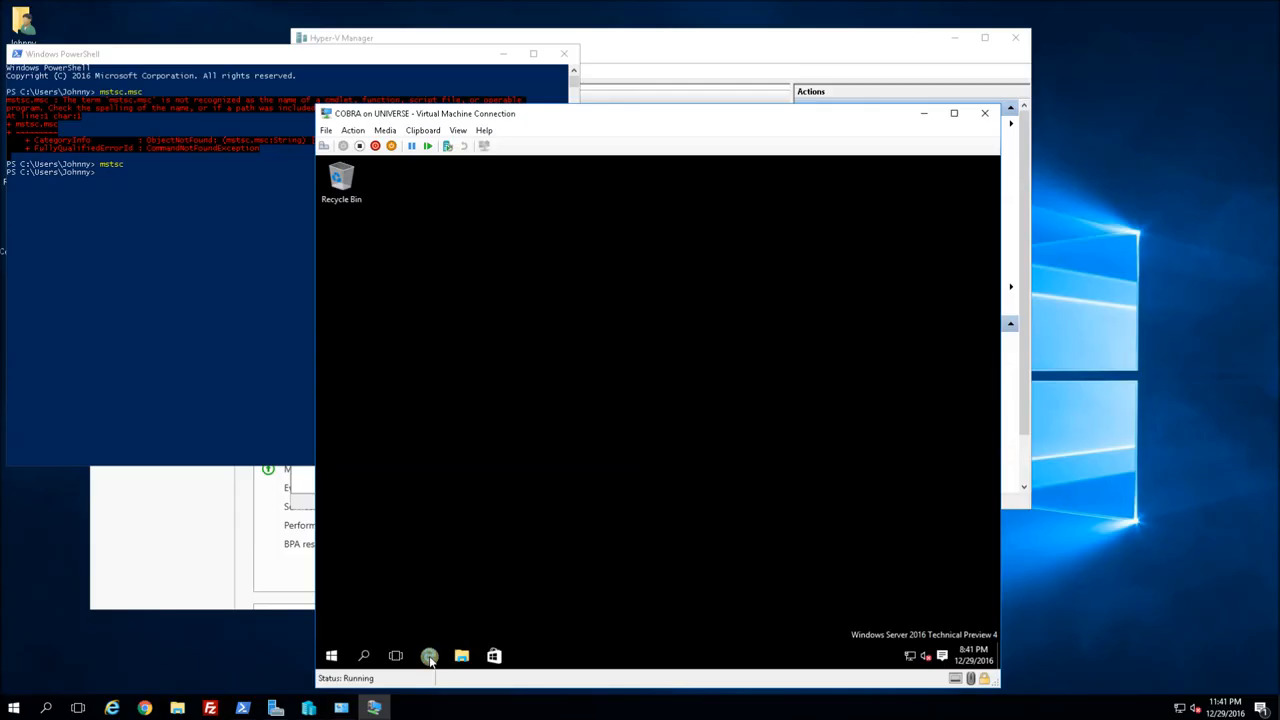
Try to open Microsoft Edge in the virtual machine and dismiss the notice
{"action": "left_click", "coordinate": [429, 656]}
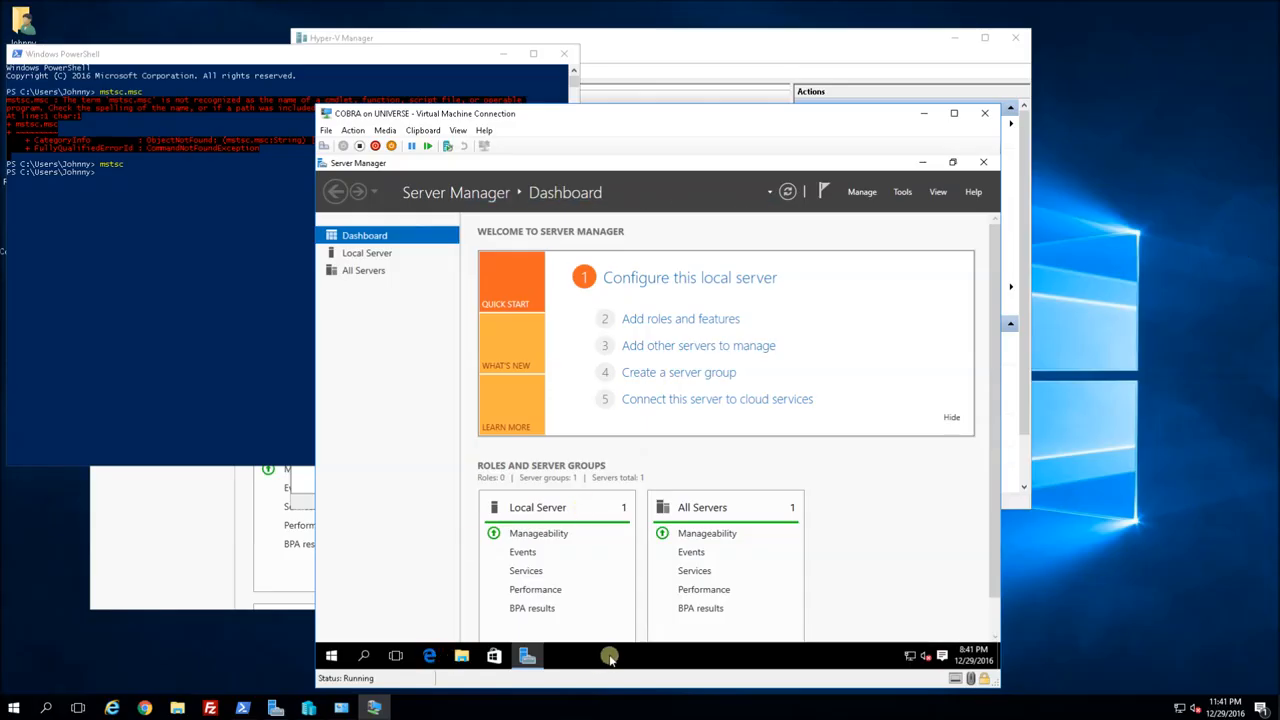
{"action": "left_click", "coordinate": [428, 657]}
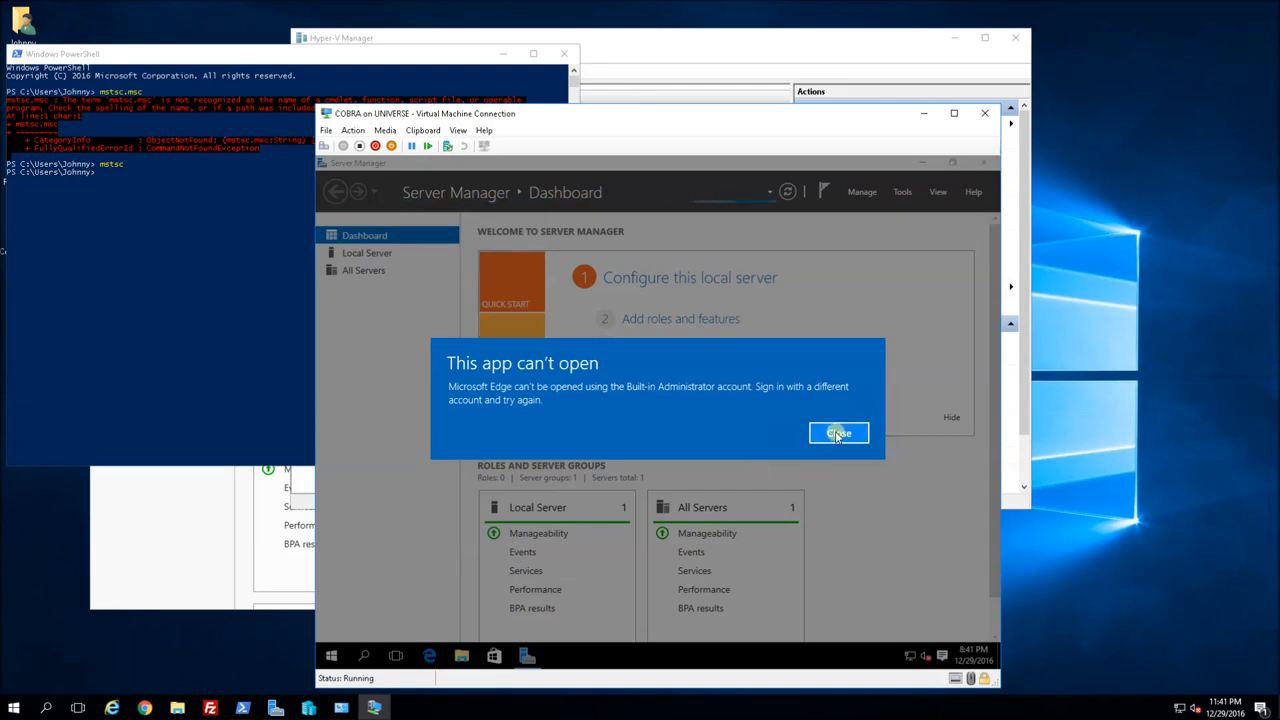
{"action": "left_click", "coordinate": [838, 433]}
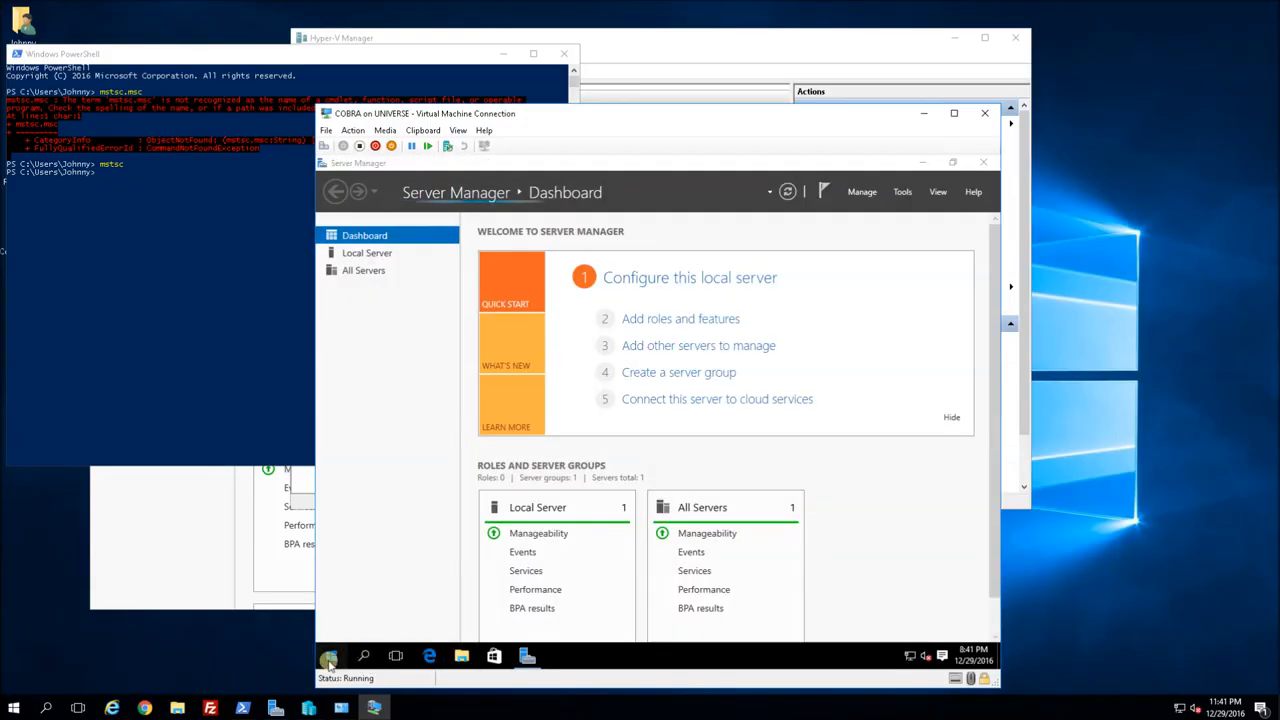
Open Windows PowerShell in the virtual machine and launch Local Security Policy with secpol.msc
{"action": "left_click", "coordinate": [329, 660]}
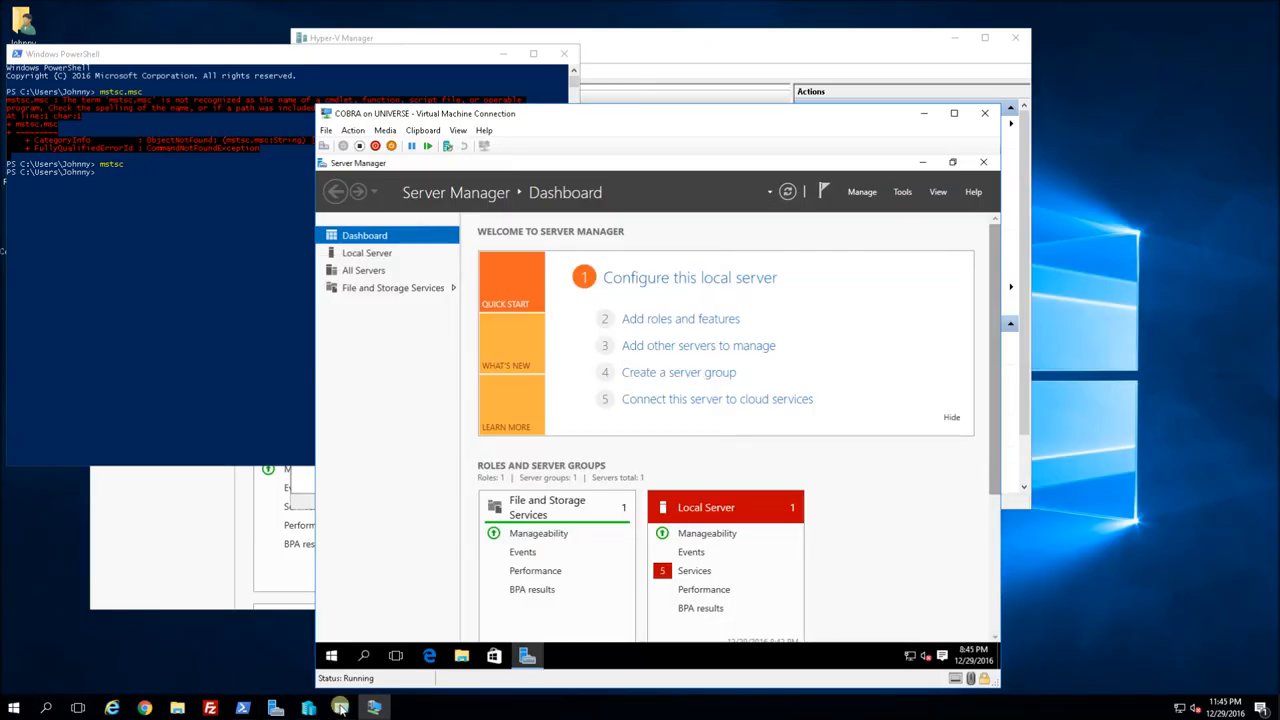
{"action": "left_click", "coordinate": [334, 656]}
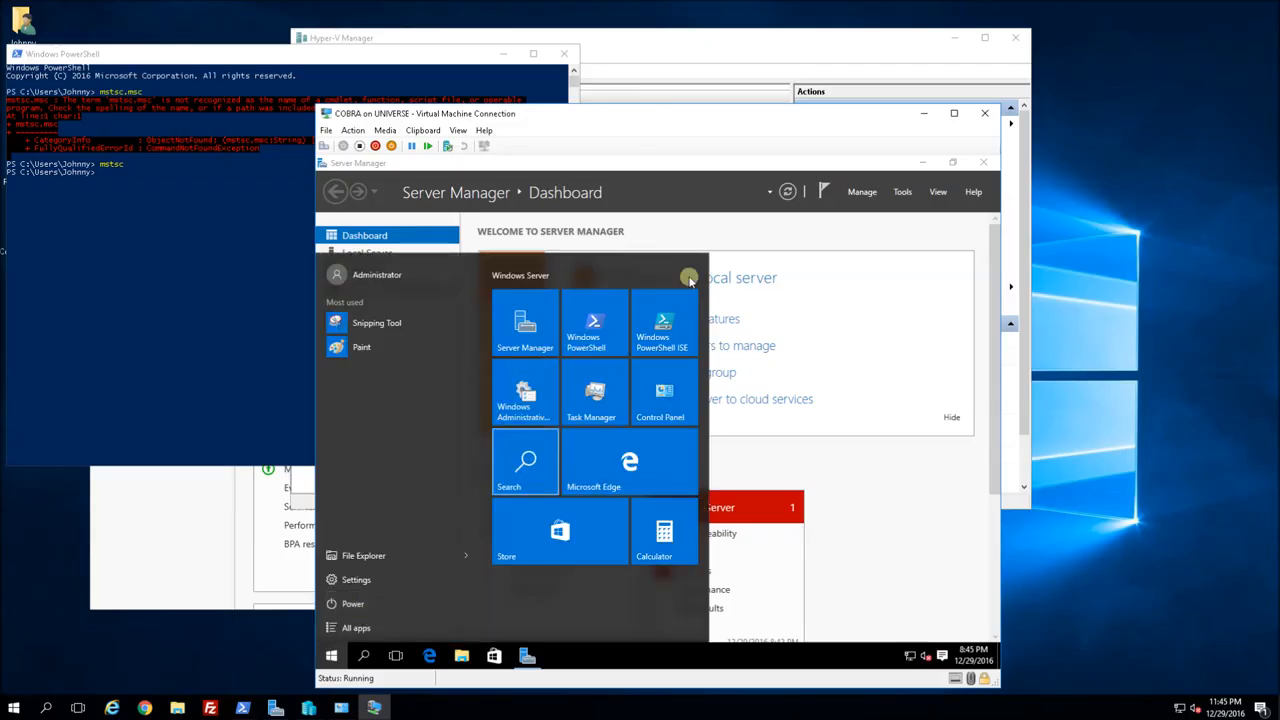
{"action": "left_click", "coordinate": [592, 337]}
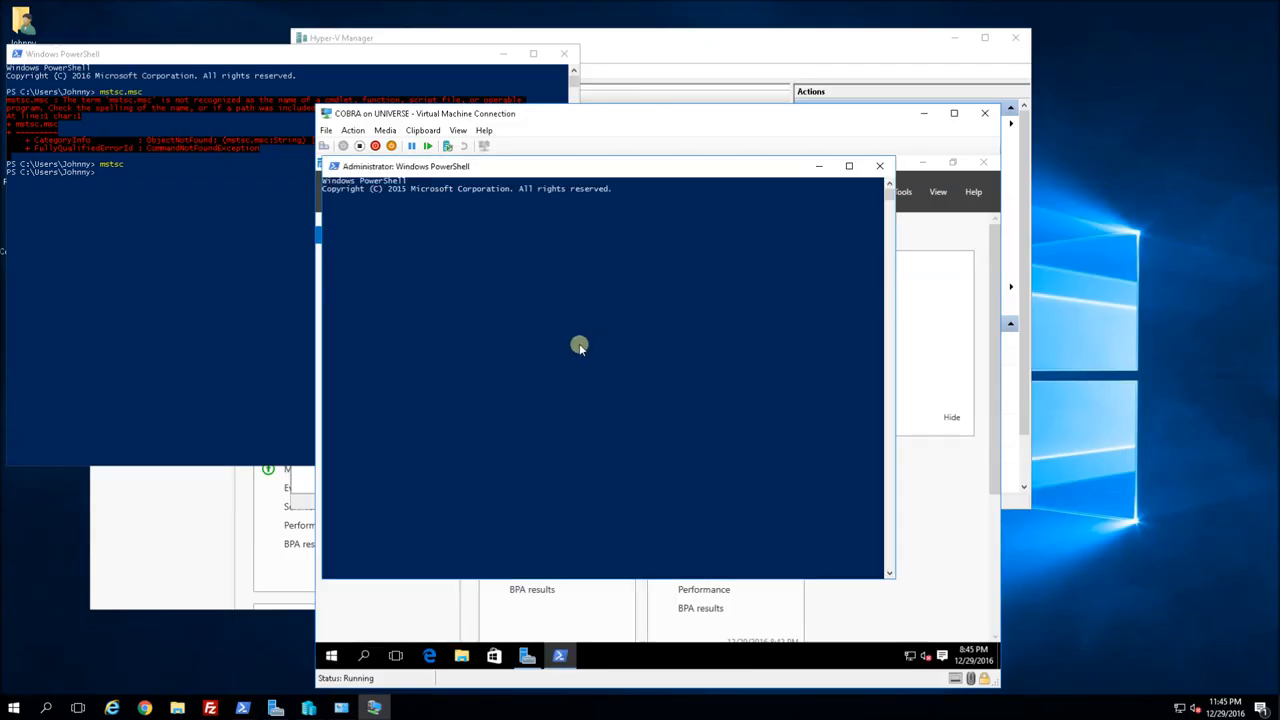
{"action": "type", "text": "secpol.msc"}
{"action": "key", "text": "Return"}
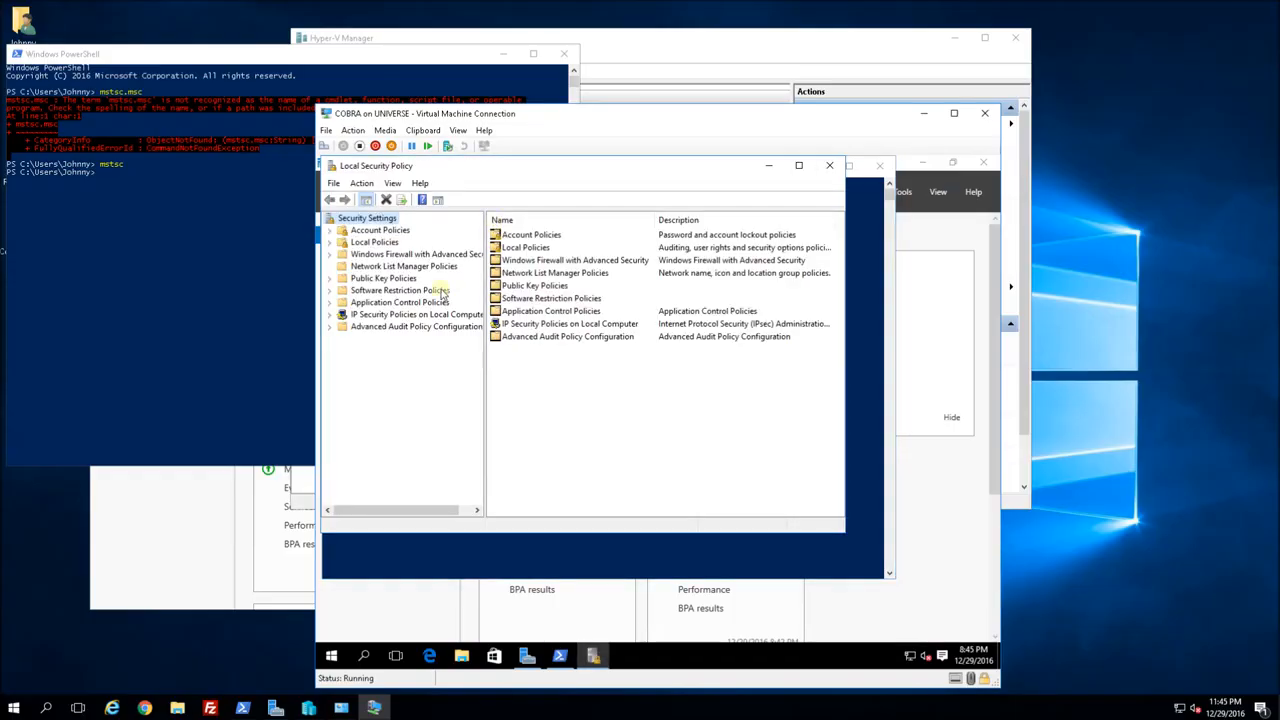
Under Local Policies > Security Options, enable User Account Control: Admin Approval Mode for the Built-in Administrator account
{"action": "left_click", "coordinate": [329, 242]}
{"action": "left_click", "coordinate": [377, 280]}
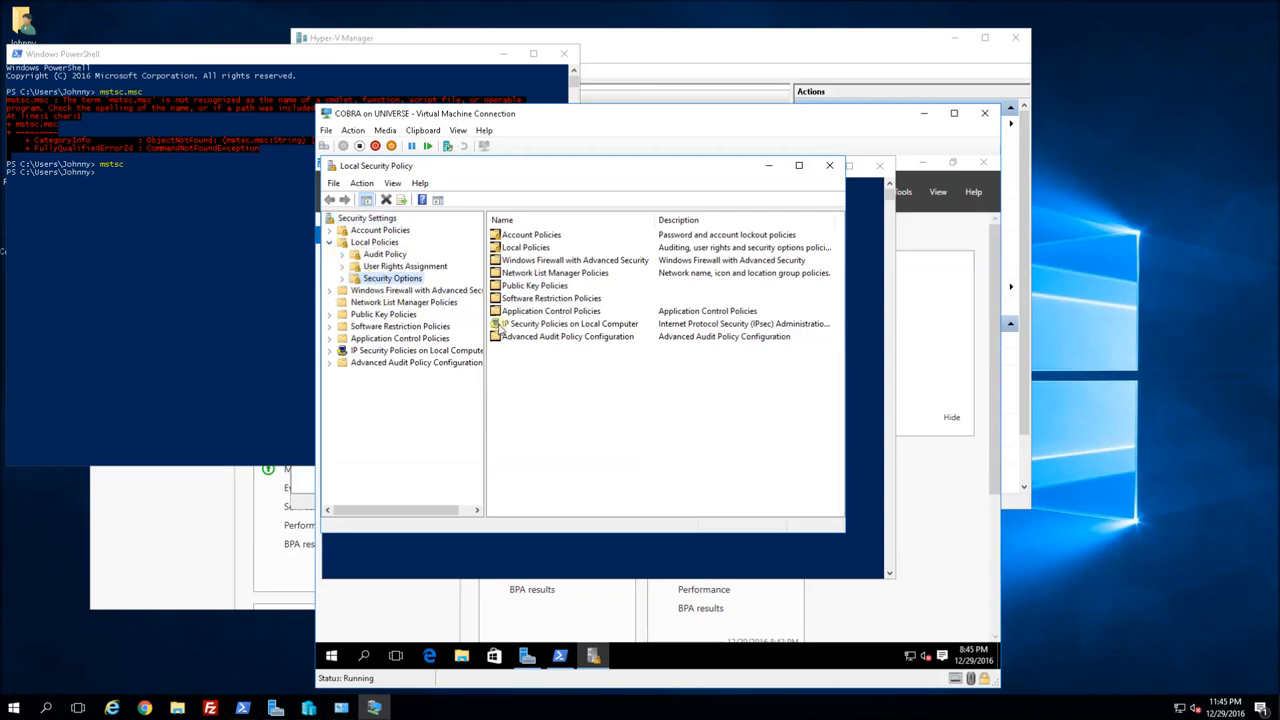
{"action": "scroll", "coordinate": [634, 392], "scroll_direction": "down", "scroll_amount": 10}
{"action": "scroll", "coordinate": [634, 392], "scroll_direction": "down", "scroll_amount": 9}
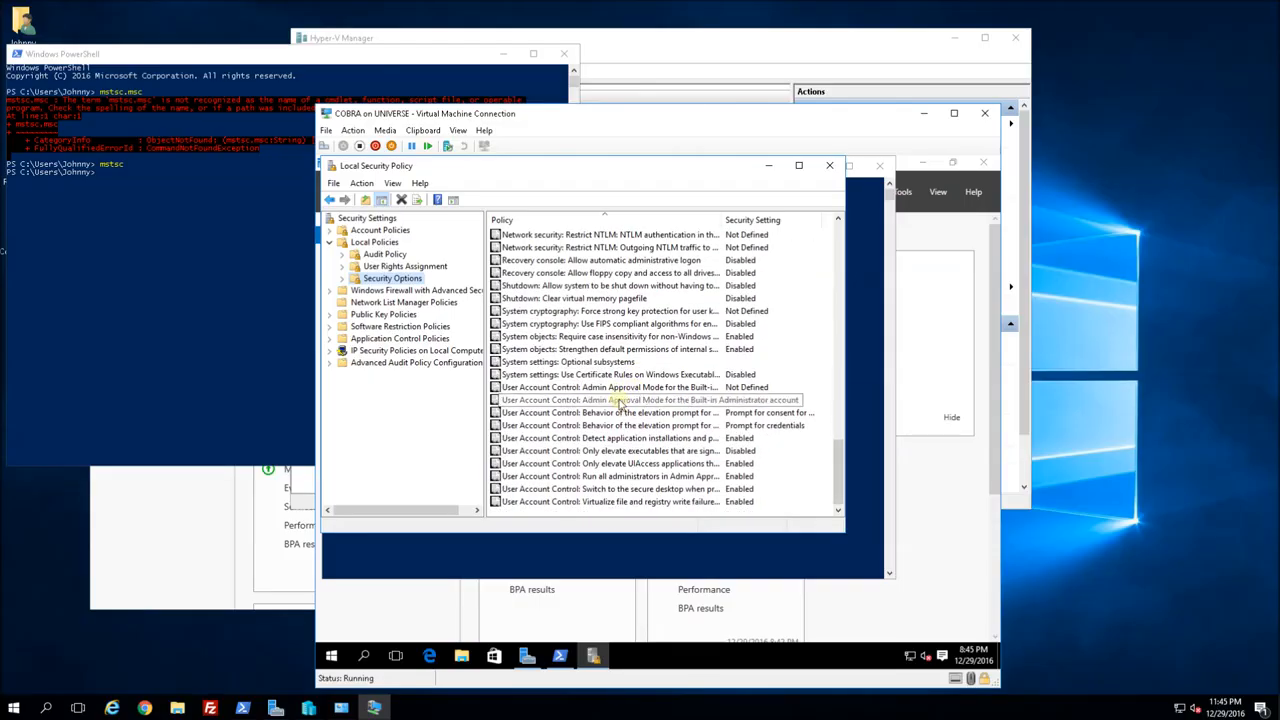
{"action": "left_click", "coordinate": [580, 390]}
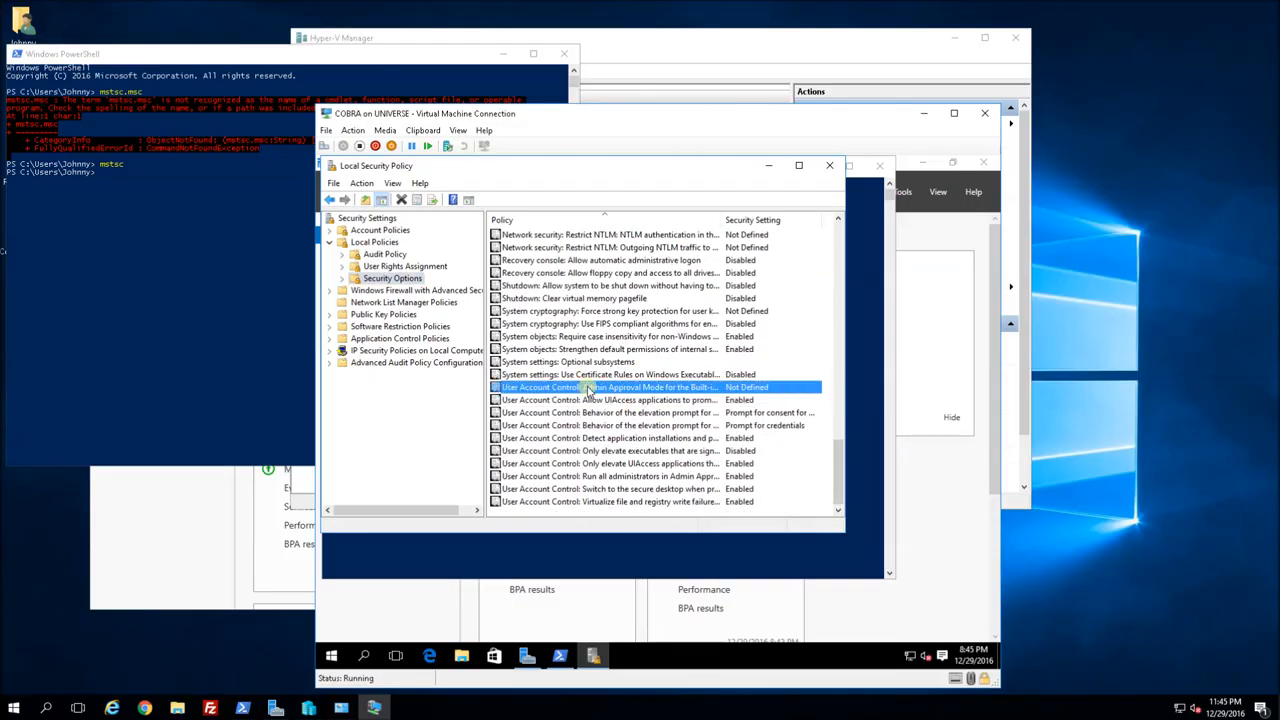
{"action": "double_click", "coordinate": [580, 390]}
{"action": "left_click", "coordinate": [690, 500]}
{"action": "left_click", "coordinate": [585, 502]}
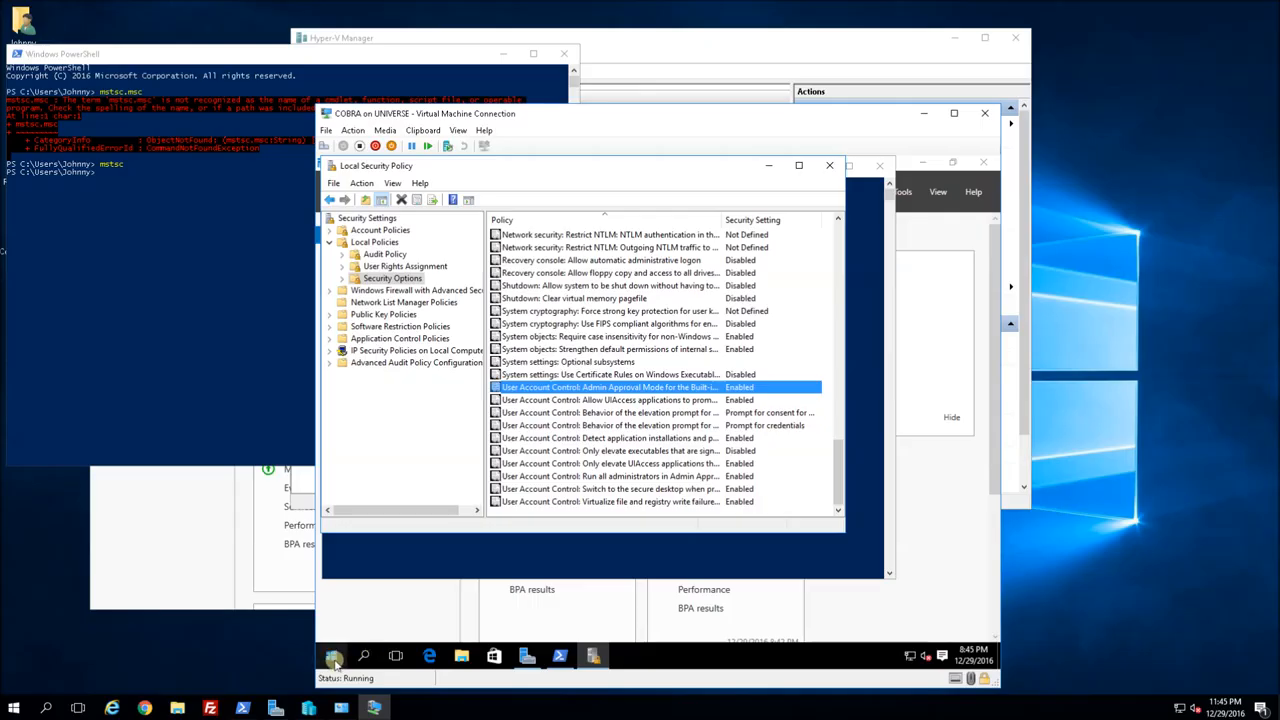
Close the Local Security Policy window in the virtual machine
{"action": "left_click", "coordinate": [331, 655]}
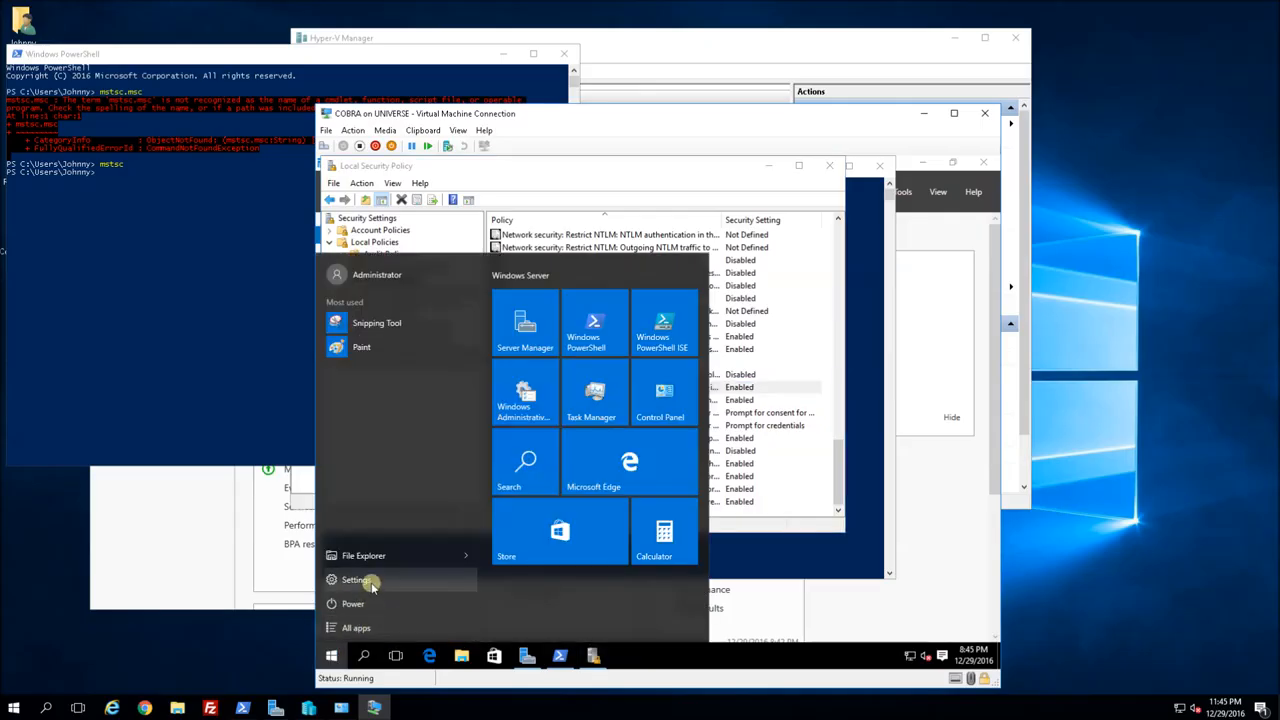
{"action": "left_click", "coordinate": [804, 532]}
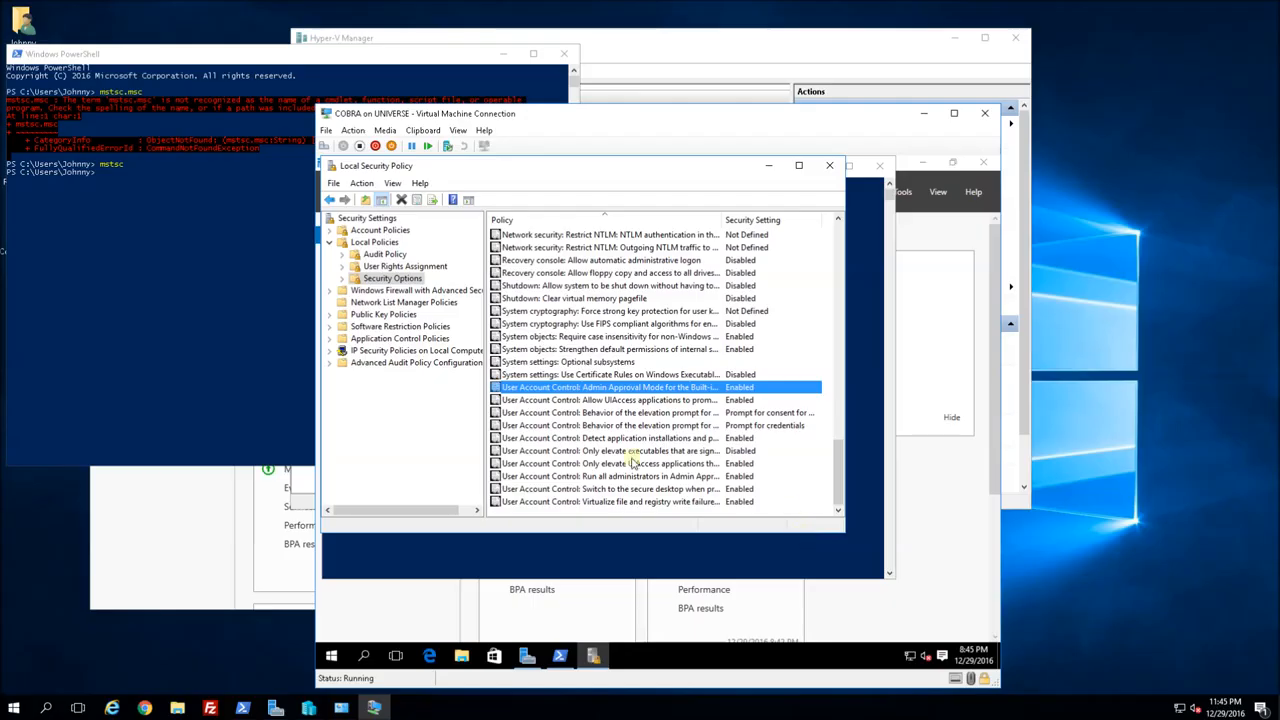
{"action": "left_click", "coordinate": [829, 165]}
Try to log off the virtual machine from PowerShell with shutdown -L -T now and shutdown -L -T 1
{"action": "left_click", "coordinate": [739, 366]}
{"action": "type", "text": "shutdown -L -T now"}
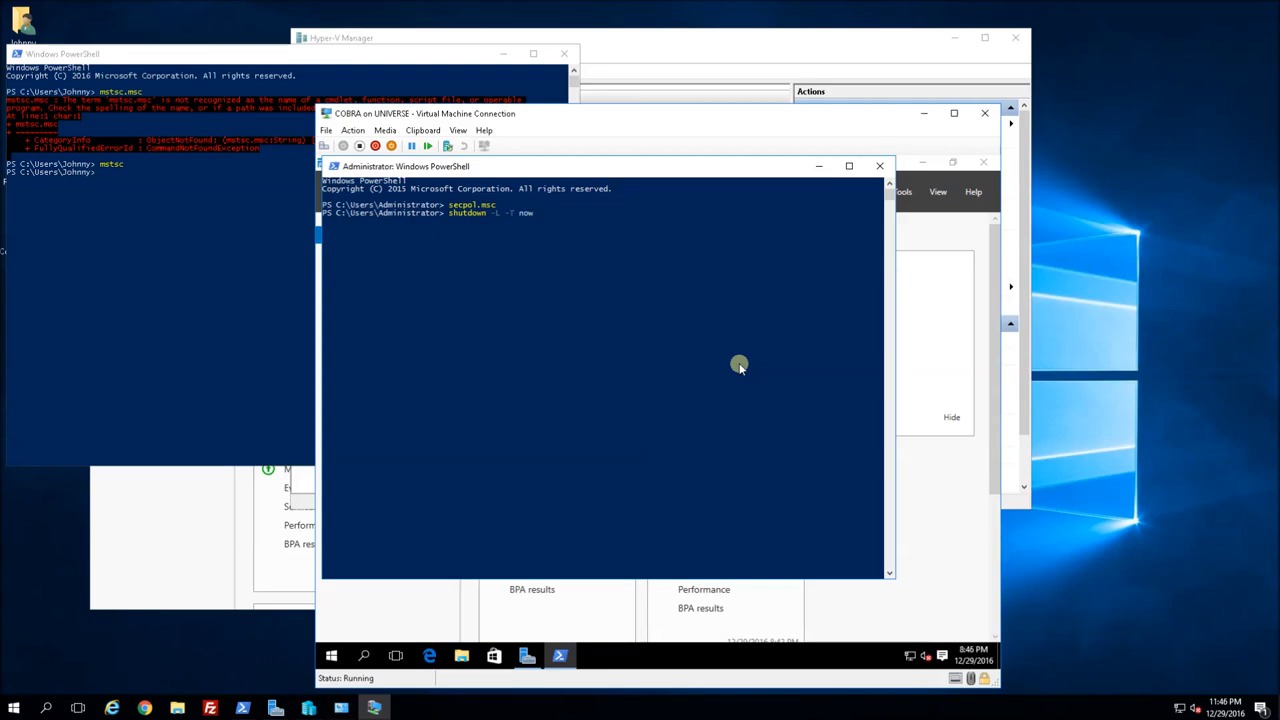
{"action": "key", "text": "Return"}
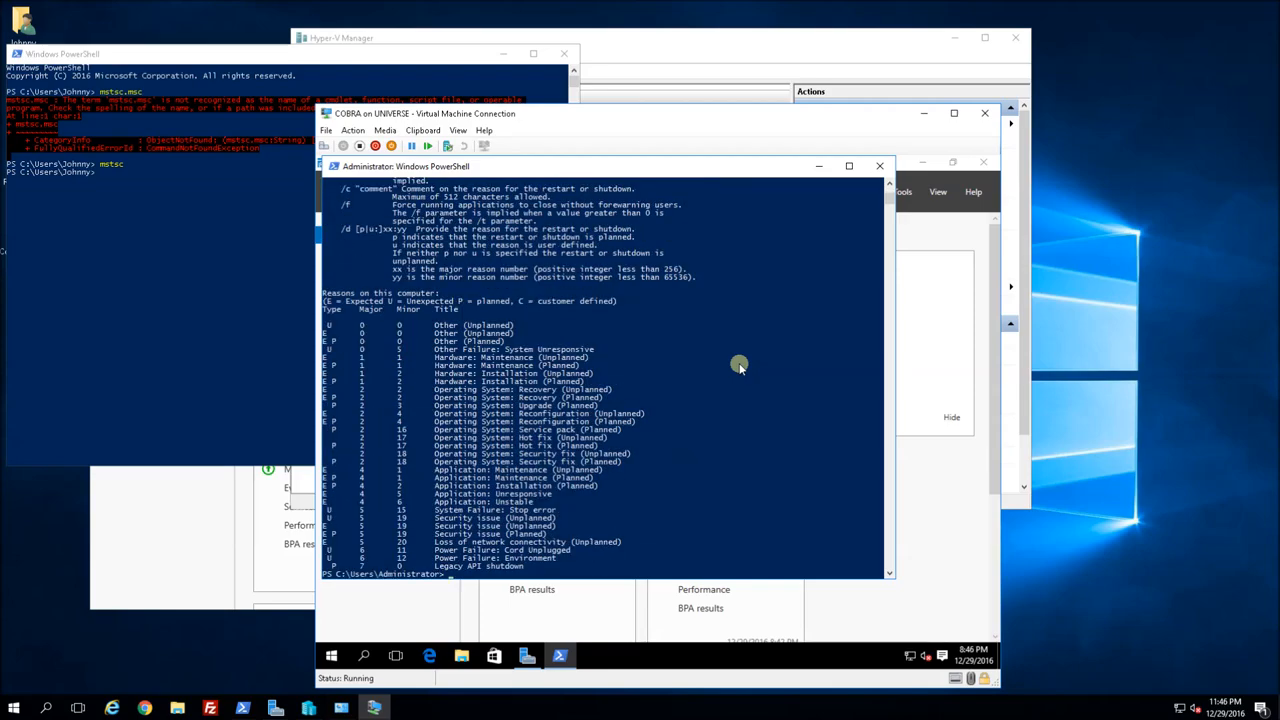
{"action": "key", "text": "Up"}
{"action": "key", "text": "Return"}
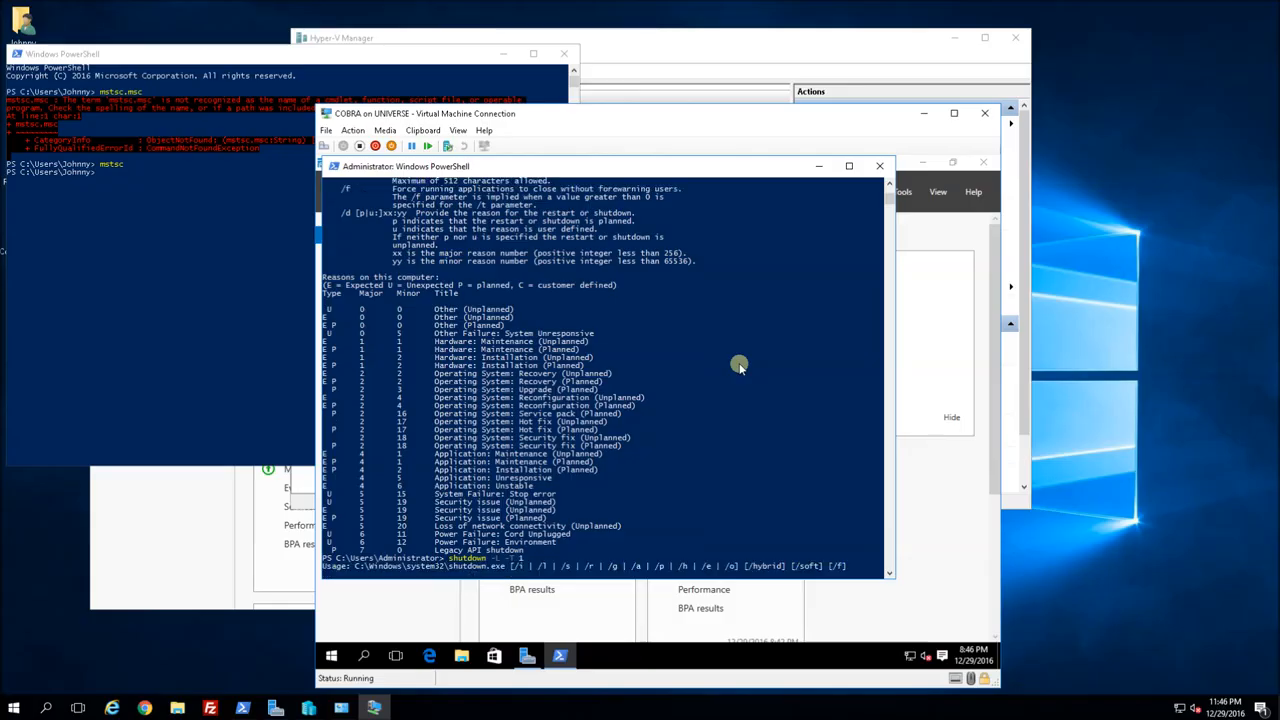
{"action": "left_click", "coordinate": [740, 366]}
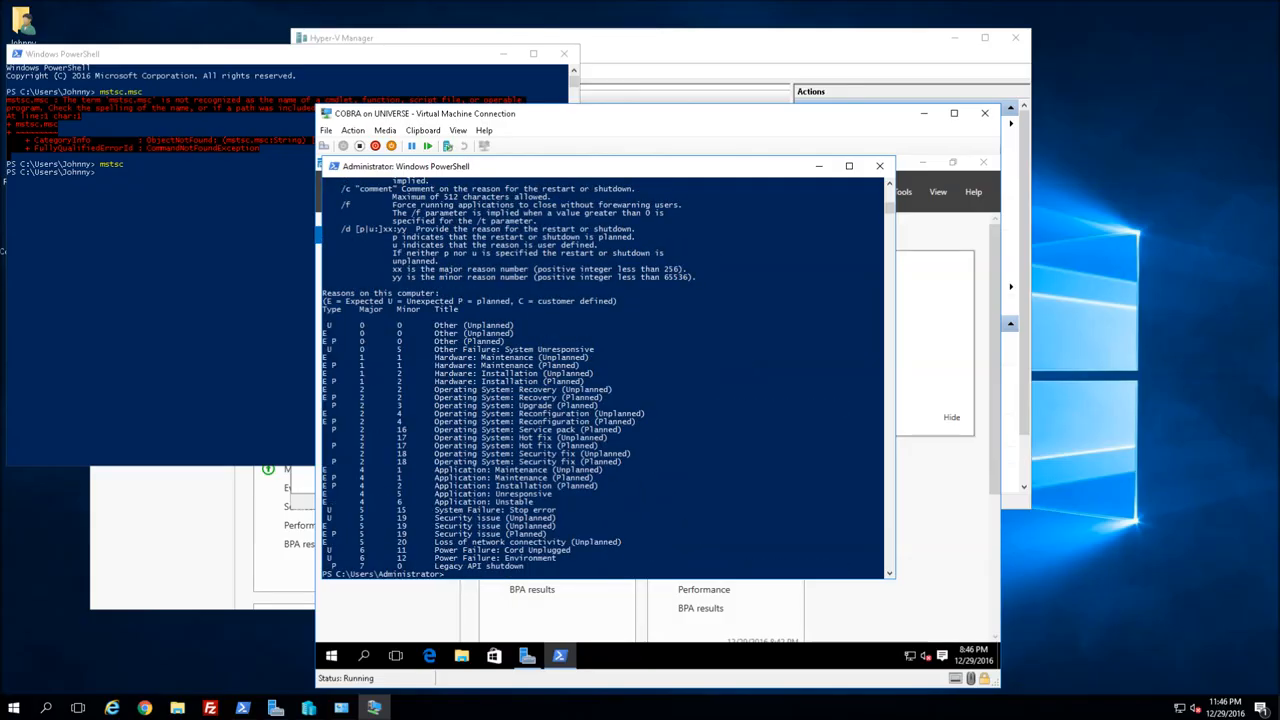
Log the Administrator off the virtual machine from PowerShell using the shutdown command's -L option
{"action": "left_click", "coordinate": [630, 346]}
{"action": "key", "text": "Up"}
{"action": "key", "text": "Up"}
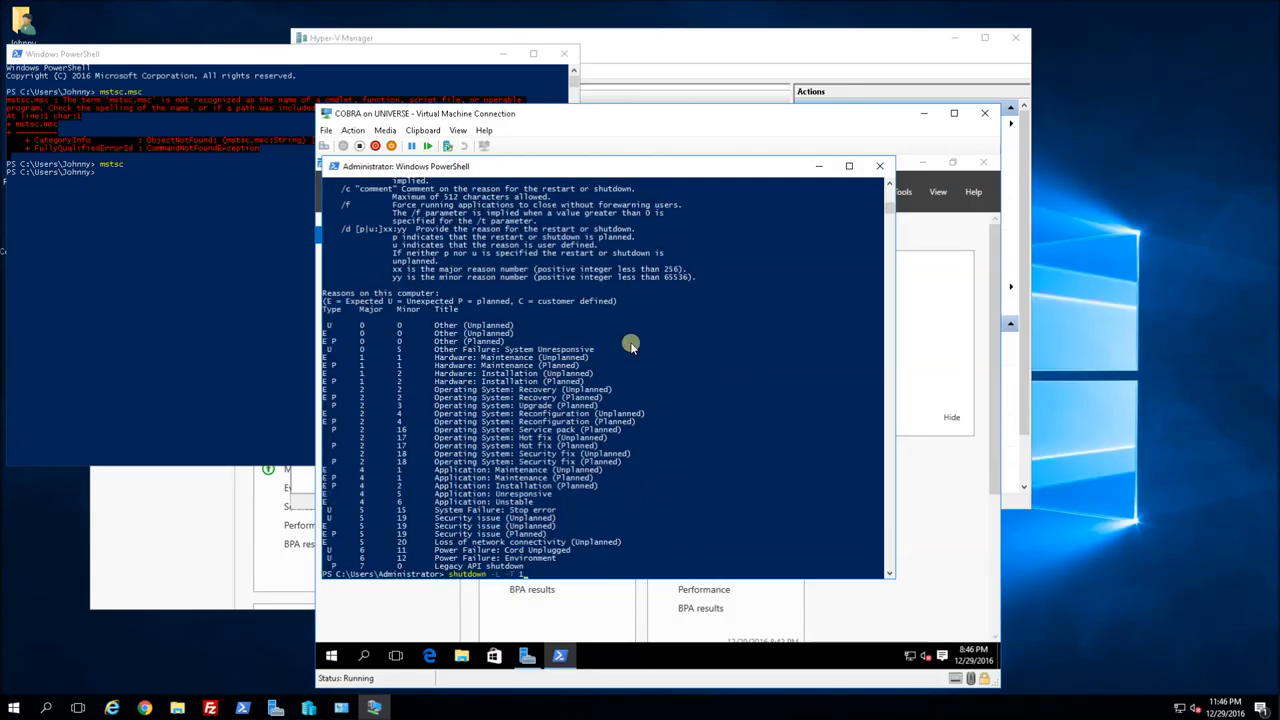
{"action": "key", "text": "Return"}
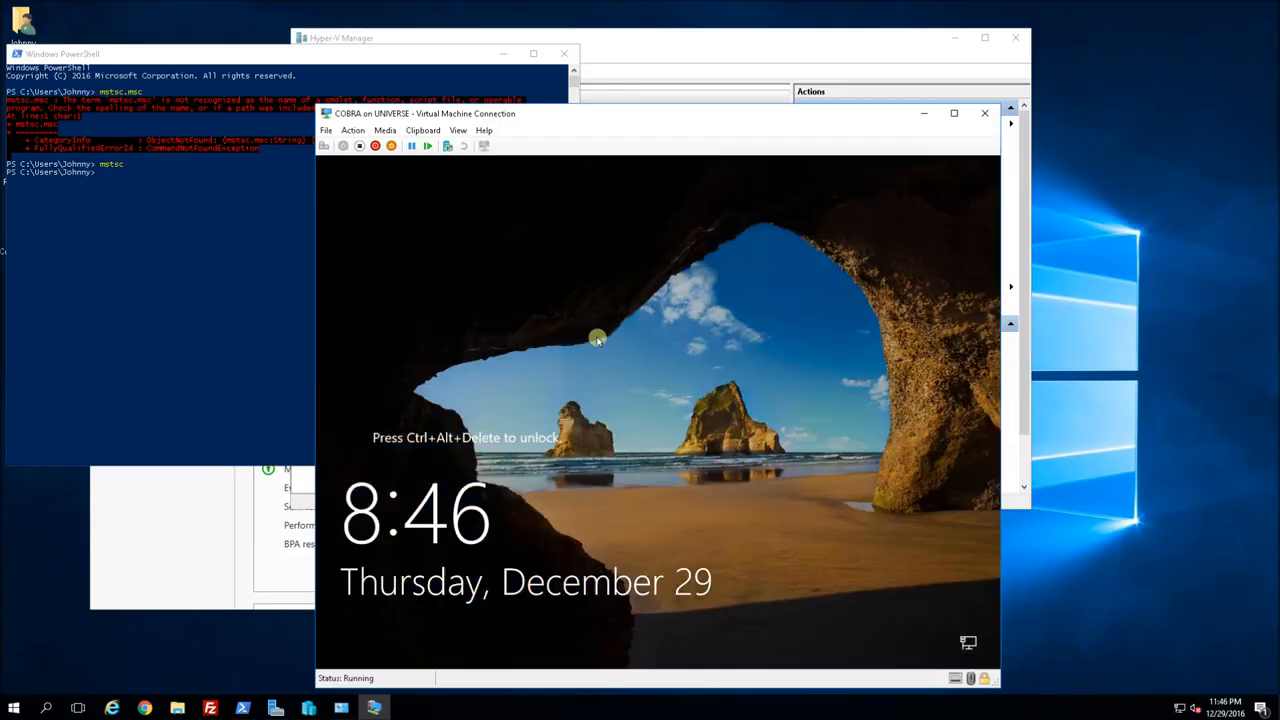
Sign back in to the COBRA virtual machine as Administrator with the account password
{"action": "left_click", "coordinate": [352, 130]}
{"action": "left_click", "coordinate": [370, 159]}
{"action": "type", "text": "P"}
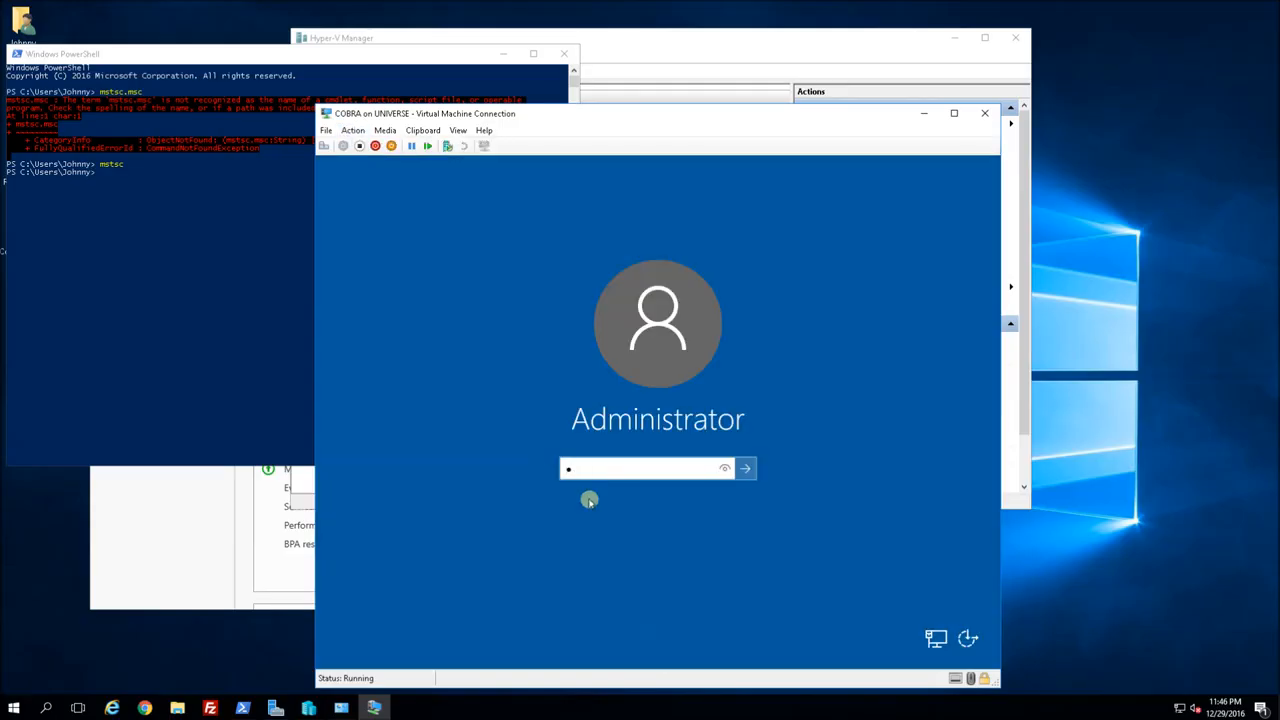
{"action": "key", "text": "Return"}
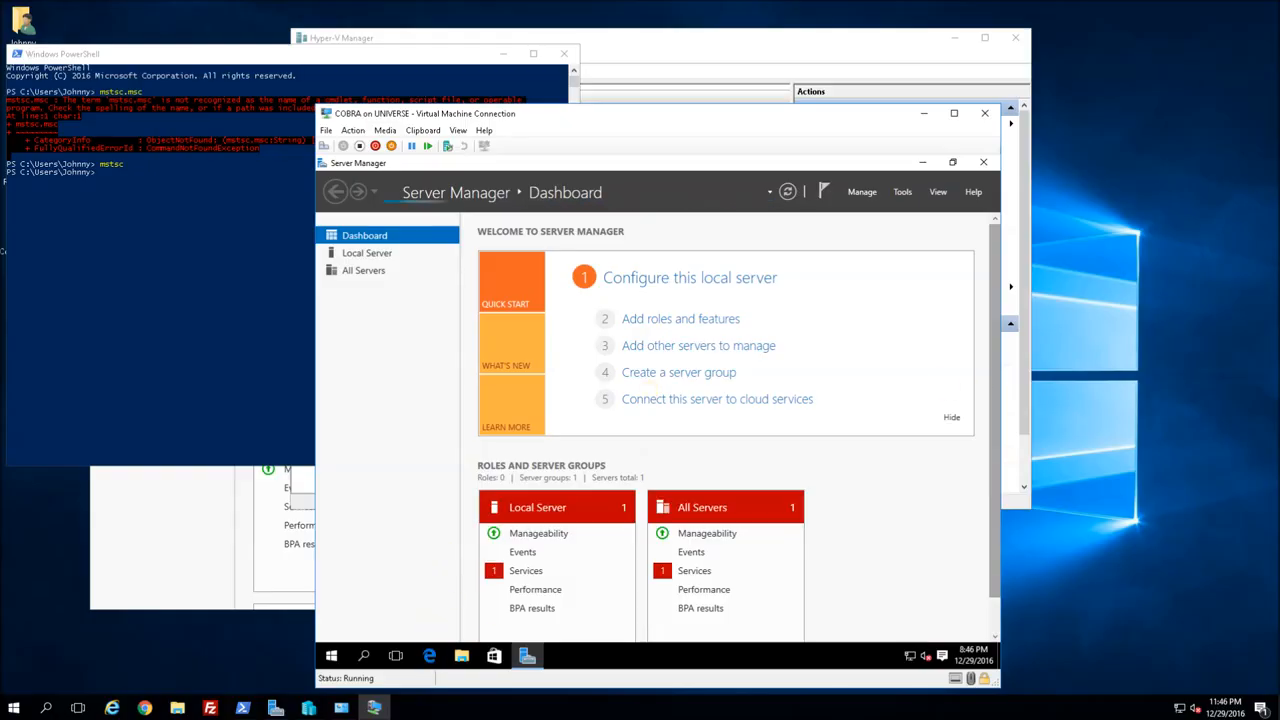
{"action": "left_click", "coordinate": [428, 658]}
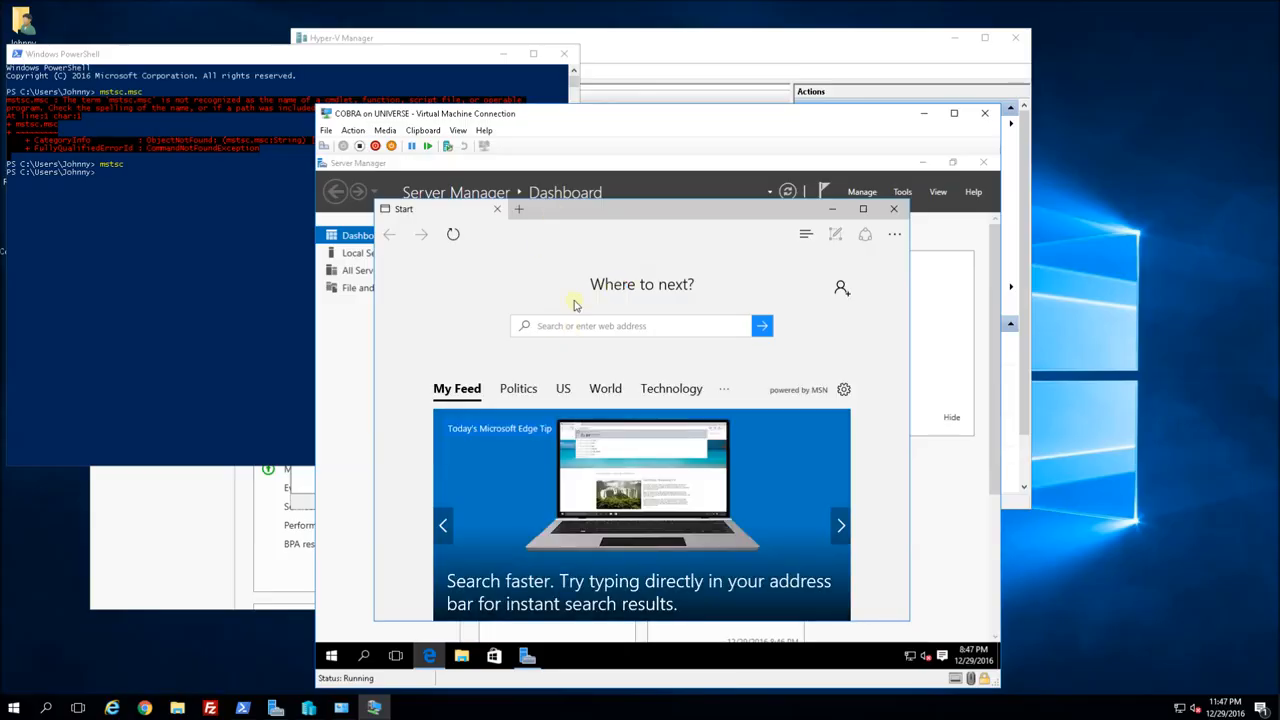
{"action": "left_click", "coordinate": [571, 230]}
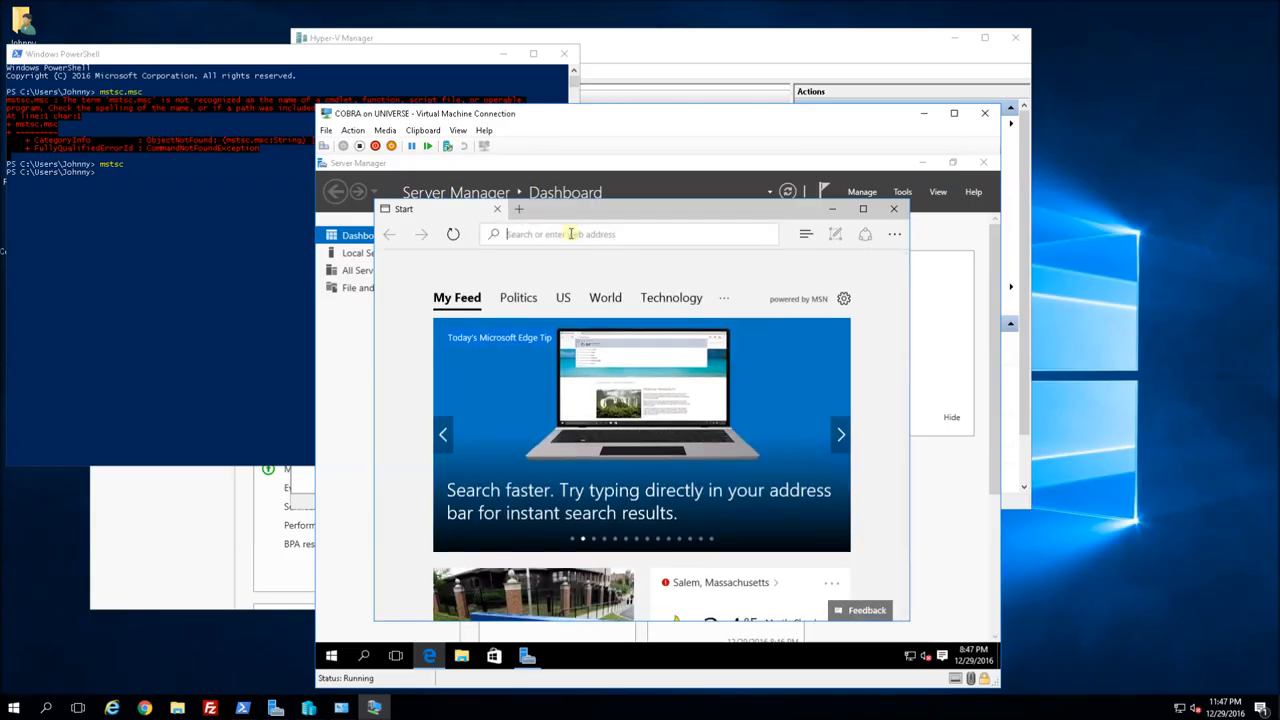
{"action": "type", "text": "ww"}
{"action": "type", "text": "w.goog"}
{"action": "key", "text": "BackSpace"}
{"action": "type", "text": "oogle.com"}
{"action": "key", "text": "Return"}
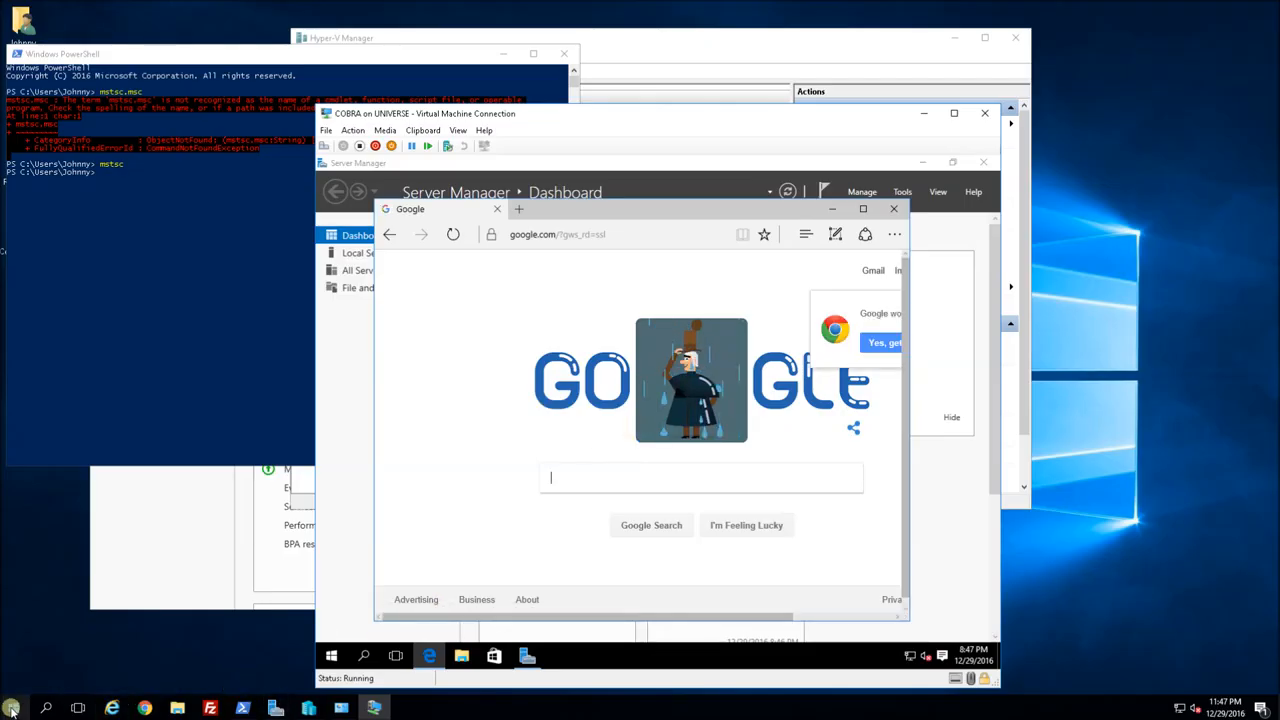
Move the COBRA connection window aside and launch Remote Desktop Connection from the host's PowerShell with mstsc
{"action": "left_click", "coordinate": [376, 708]}
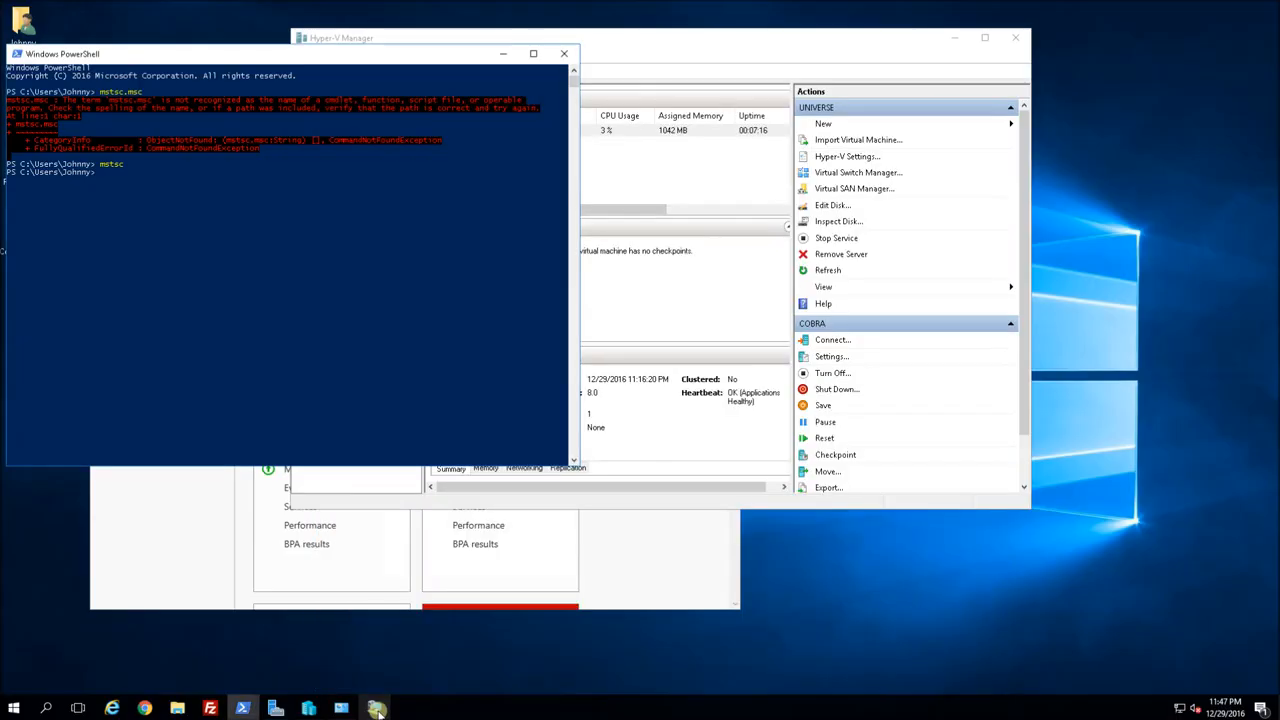
{"action": "left_click", "coordinate": [376, 708]}
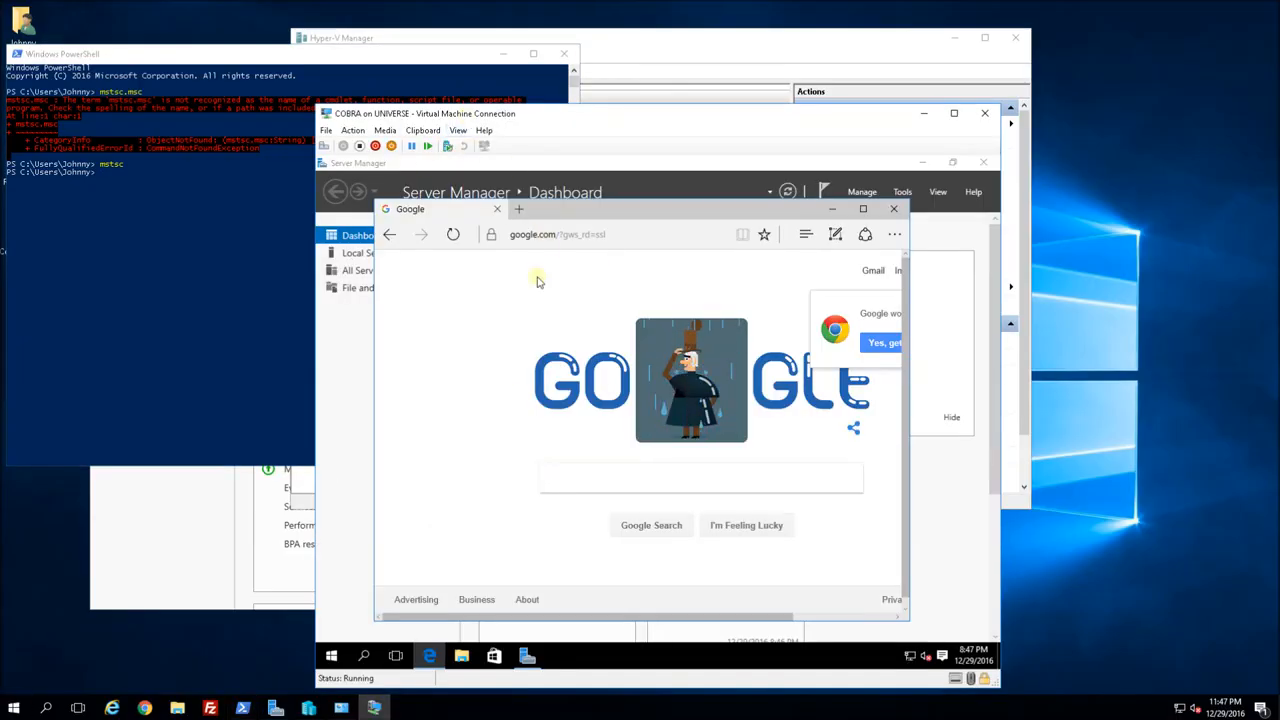
{"action": "left_click_drag", "start_coordinate": [558, 118], "coordinate": [630, 94]}
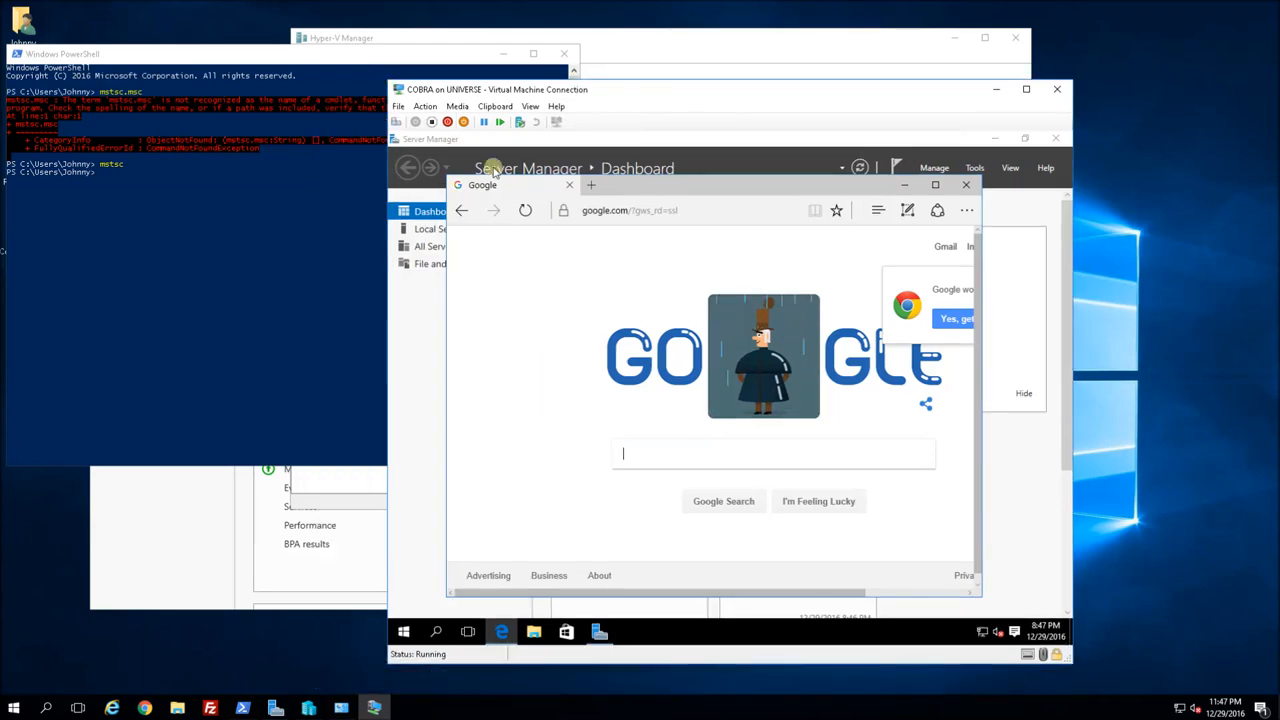
{"action": "left_click", "coordinate": [16, 708]}
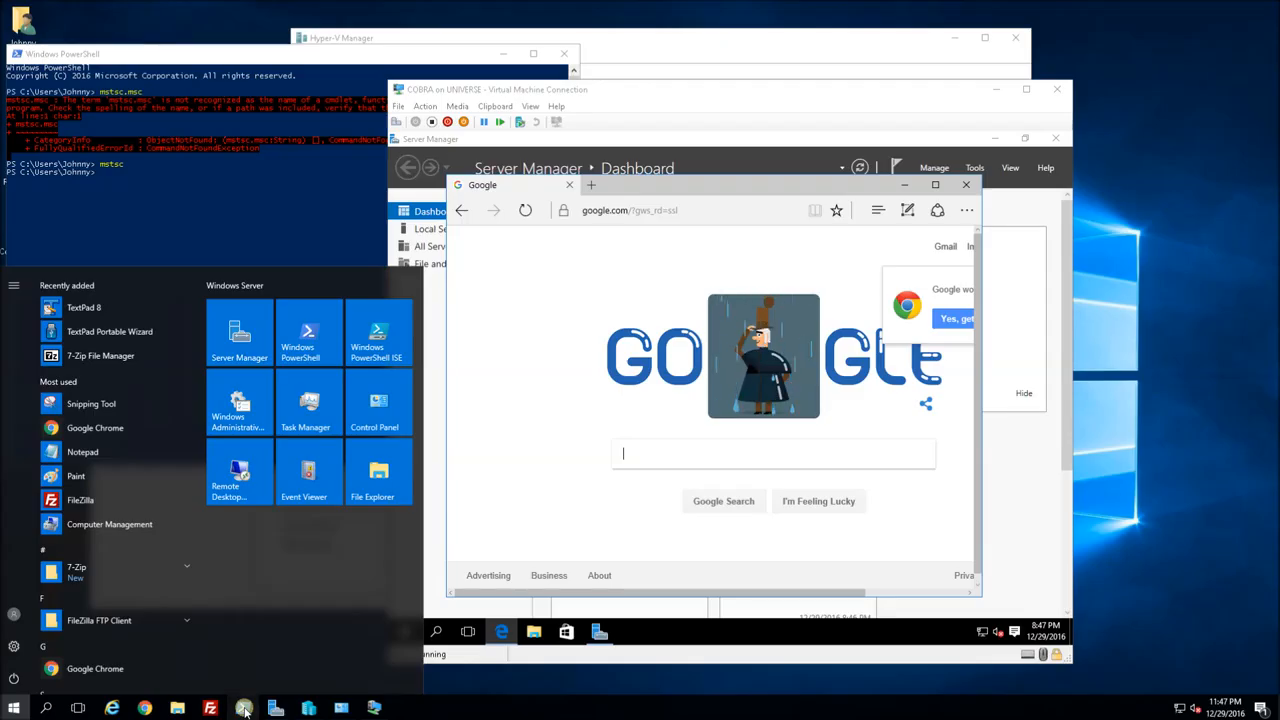
{"action": "left_click", "coordinate": [242, 708]}
{"action": "type", "text": "mstsc"}
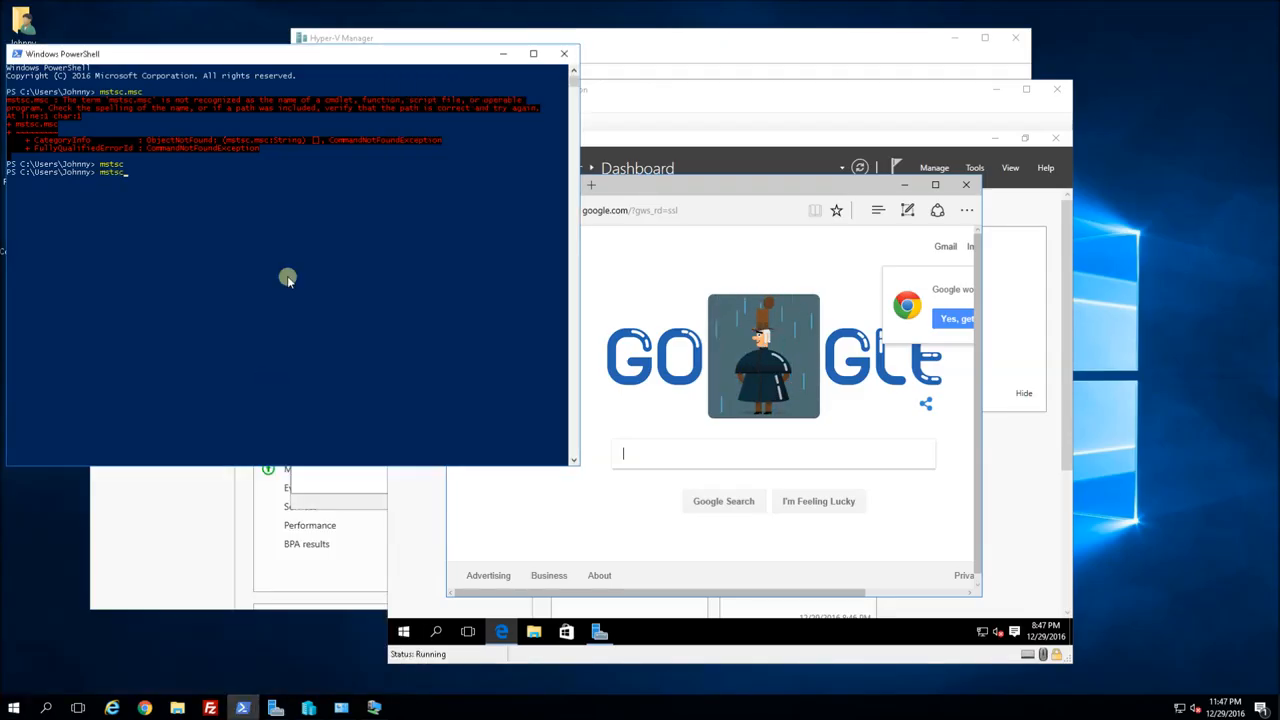
{"action": "key", "text": "Return"}
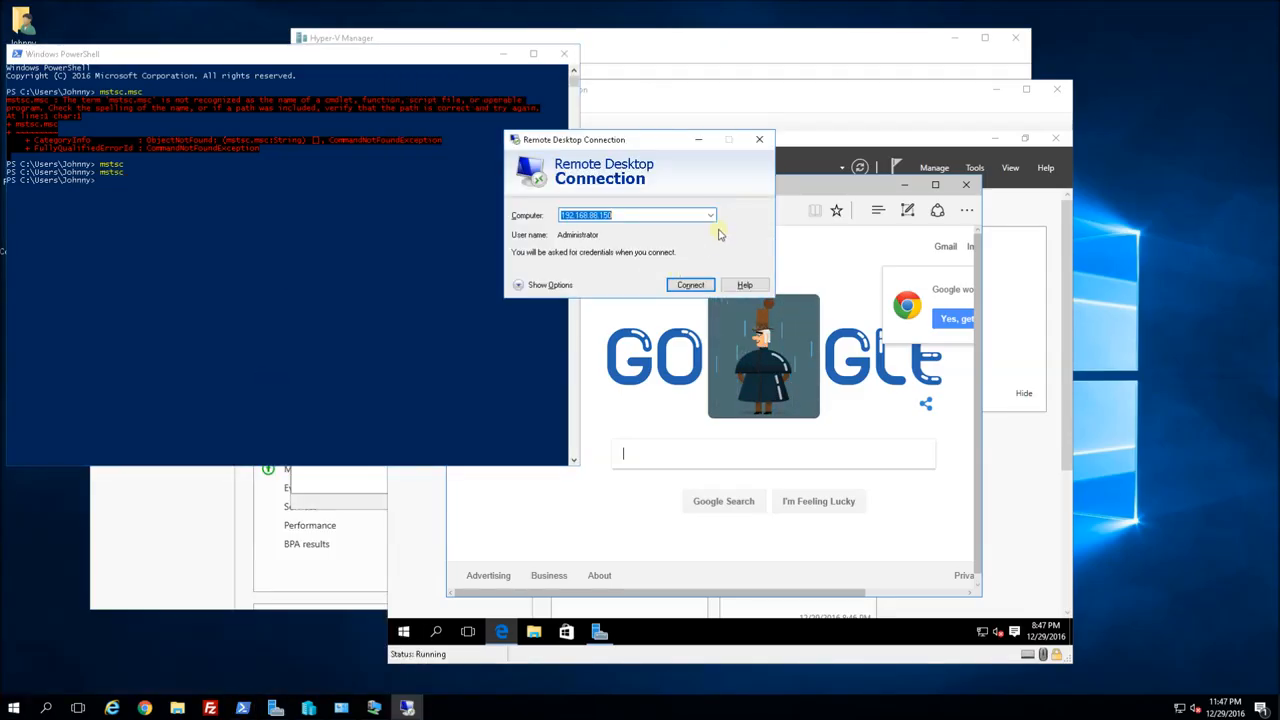
Connect to 192.168.88.150 as Administrator with the account password, accepting the unverified certificate, and reposition the remote session's Edge window
{"action": "left_click", "coordinate": [690, 286]}
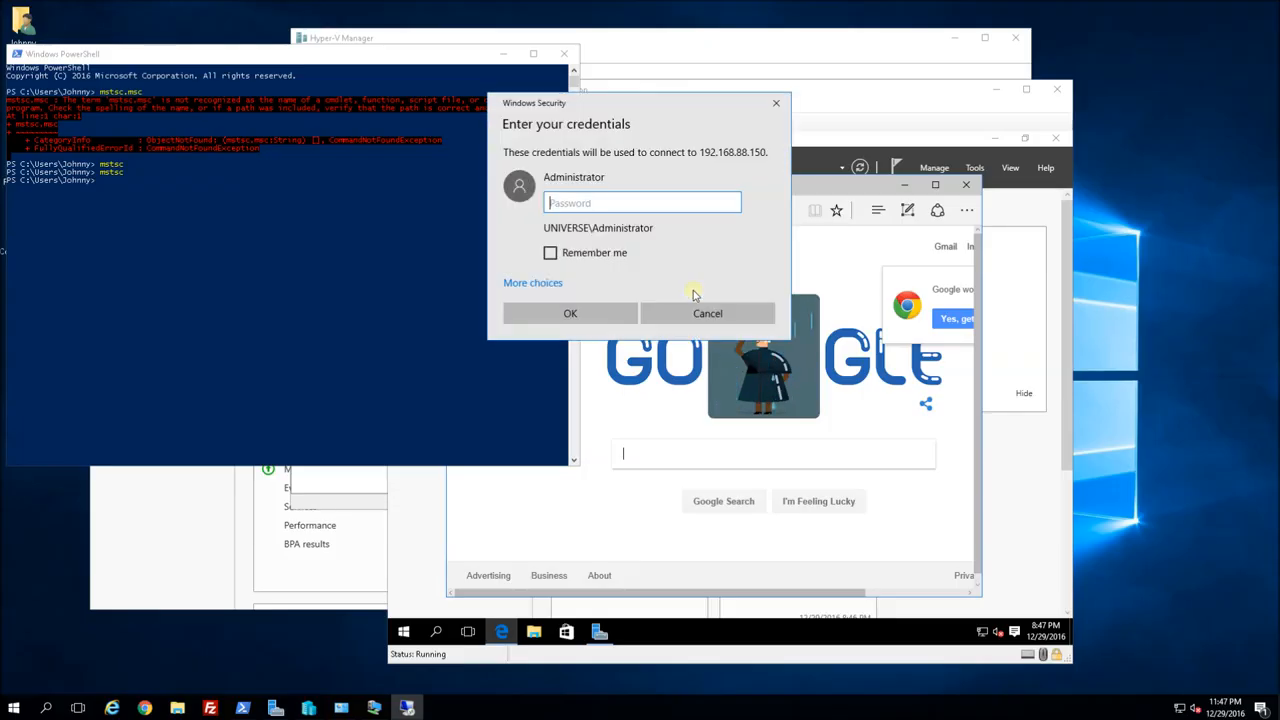
{"action": "type", "text": "••••••••••••"}
{"action": "key", "text": "Return"}
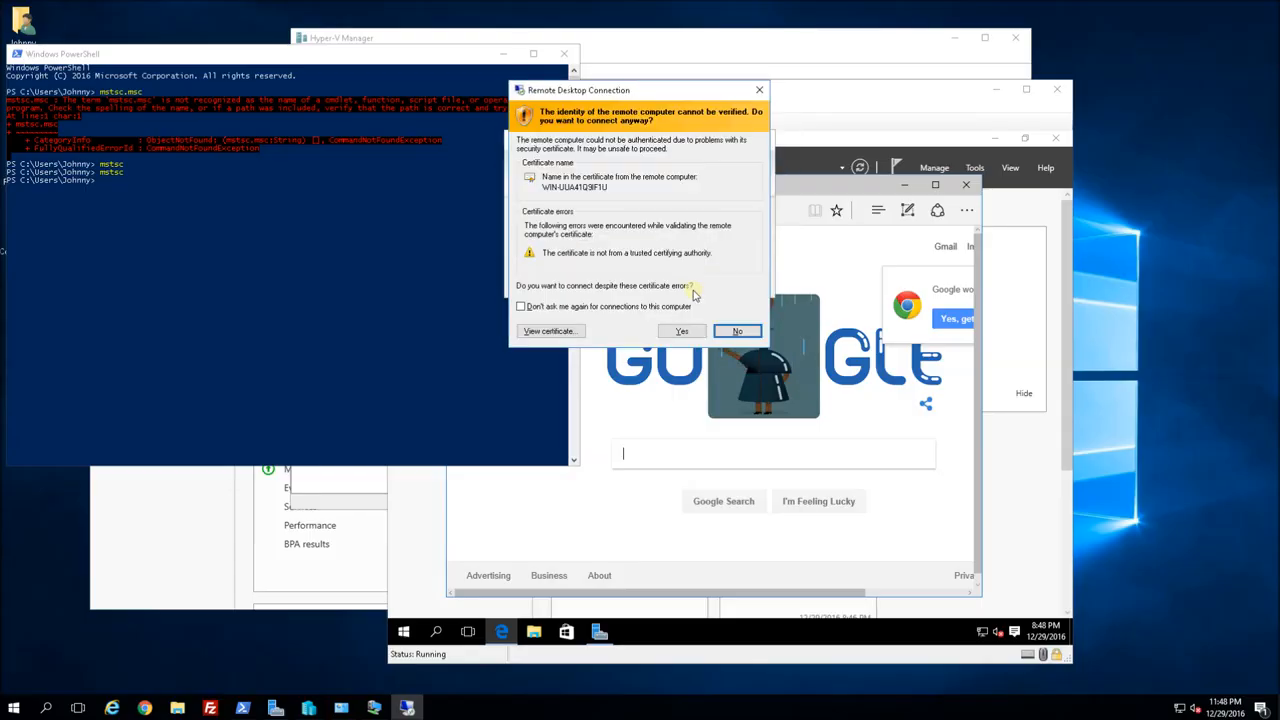
{"action": "key", "text": "Return"}
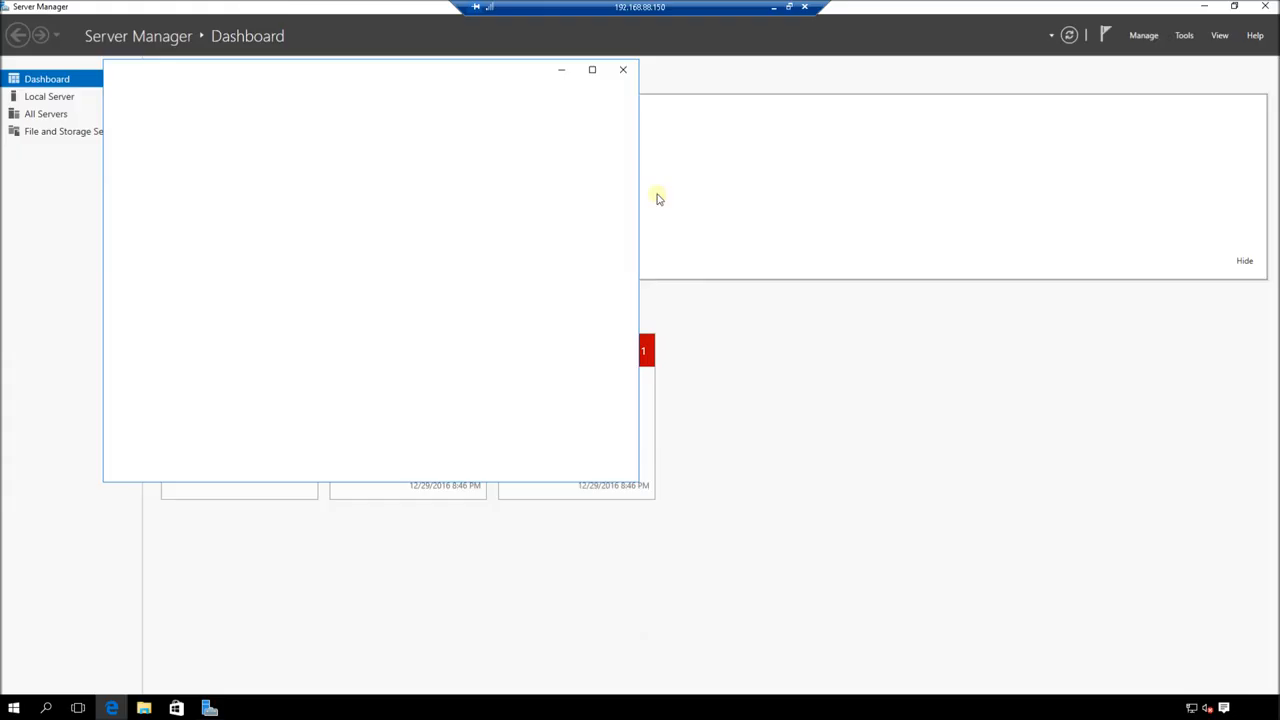
{"action": "left_click_drag", "start_coordinate": [462, 71], "coordinate": [735, 148]}
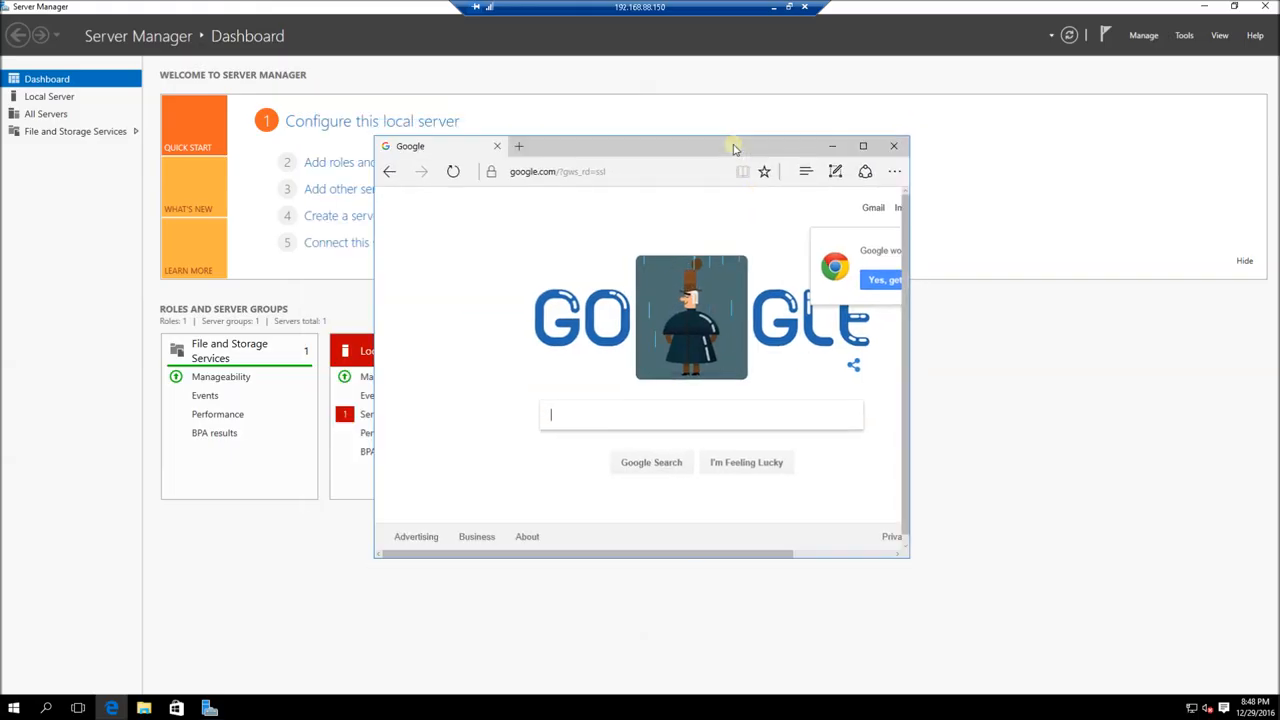